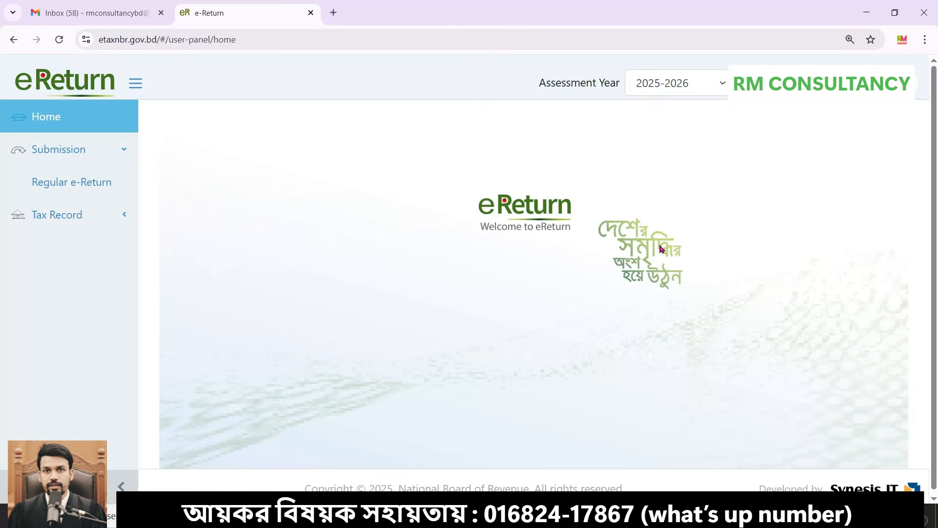
# View the TIN certificate and its tax circle in the tax records, and check the Express Certificate/PSR Verification Request without submitting a request
pyautogui.click(74, 184)
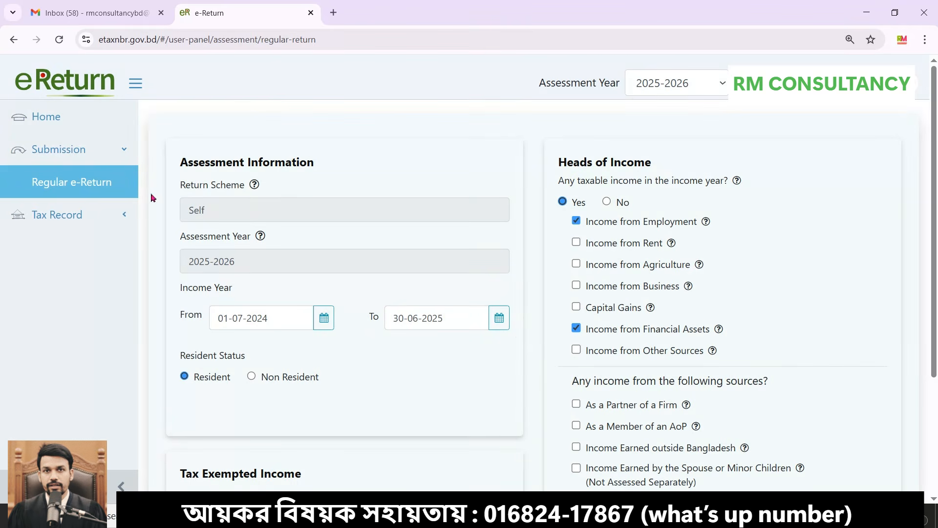
pyautogui.click(68, 223)
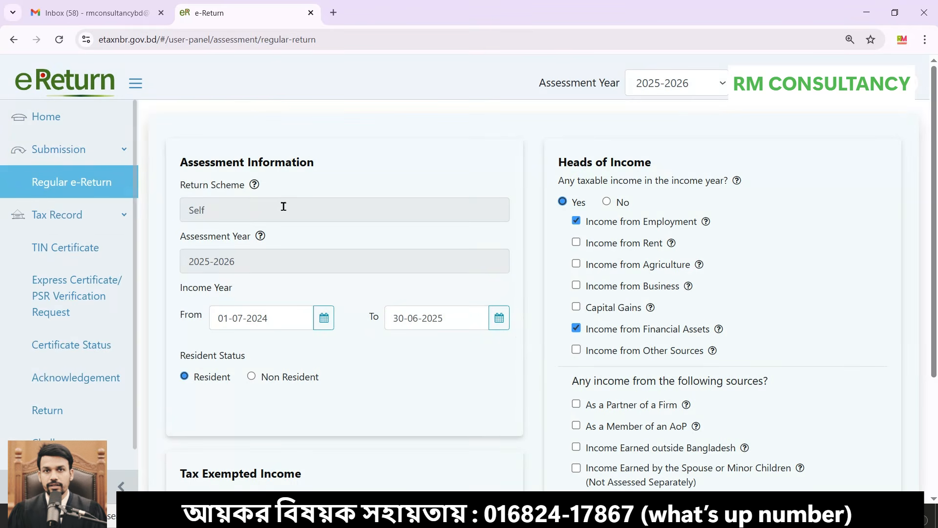
pyautogui.click(49, 247)
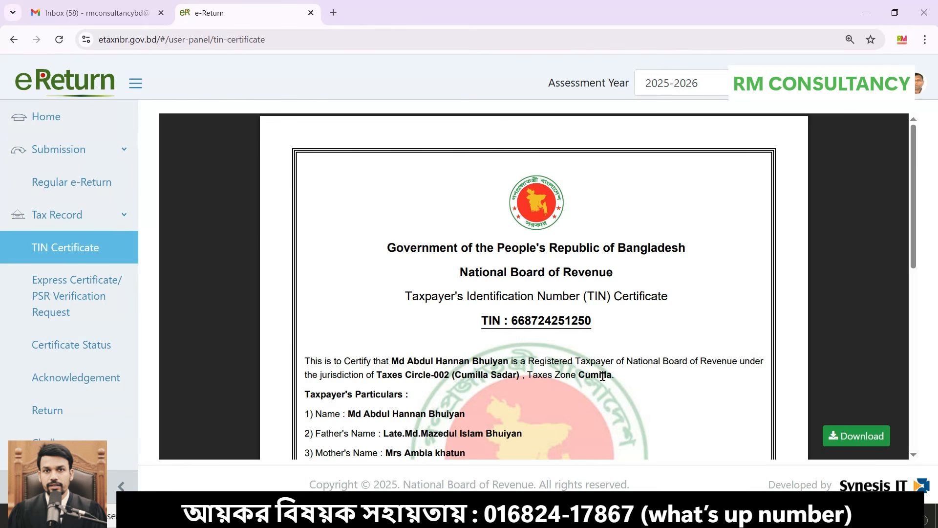
pyautogui.moveTo(385, 378); pyautogui.dragTo(445, 378)
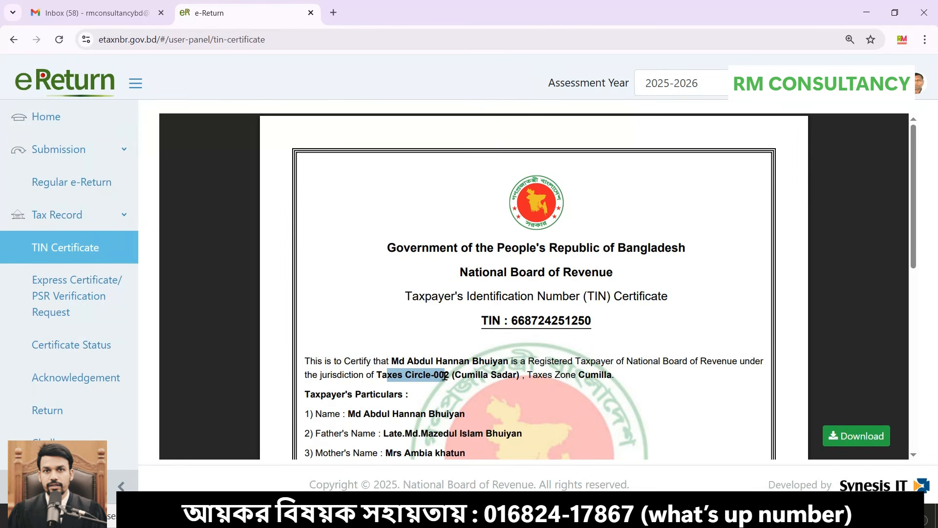
pyautogui.click(105, 303)
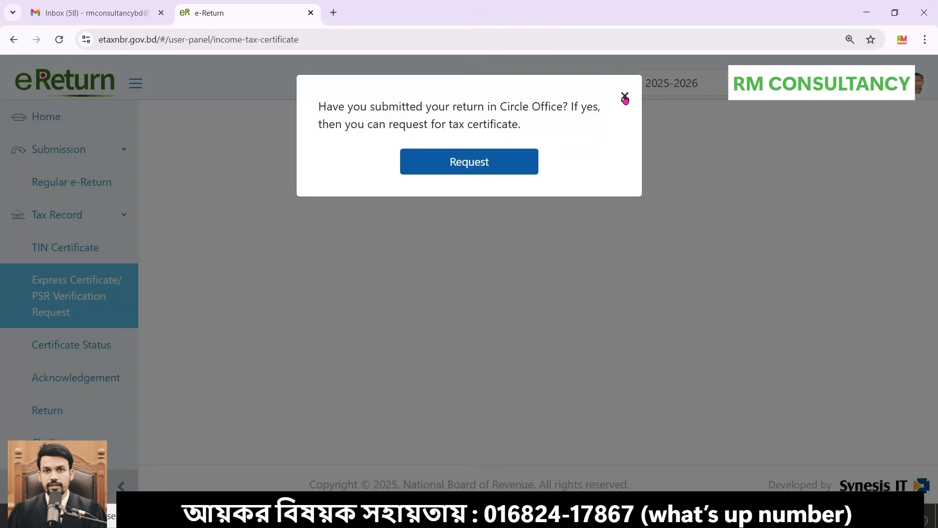
pyautogui.click(625, 97)
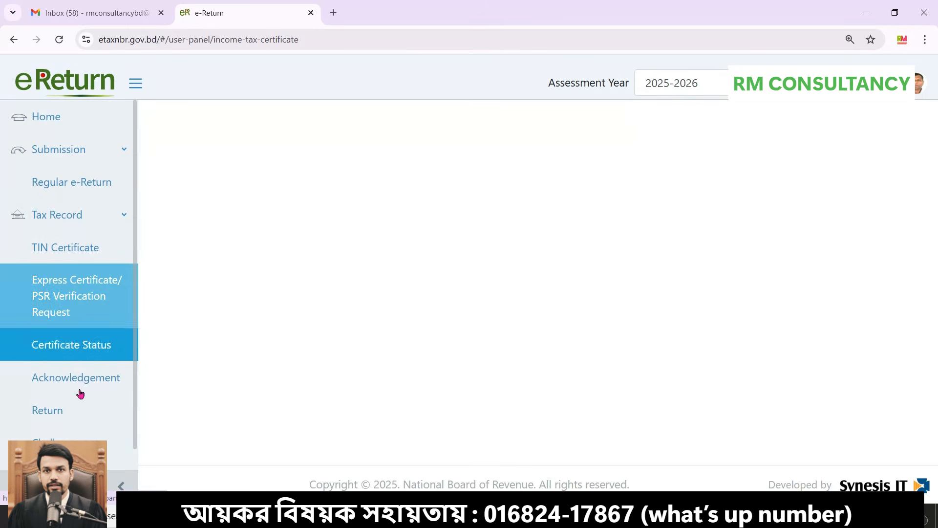
# Open the Regular e-Return form and look over its sections
pyautogui.click(94, 178)
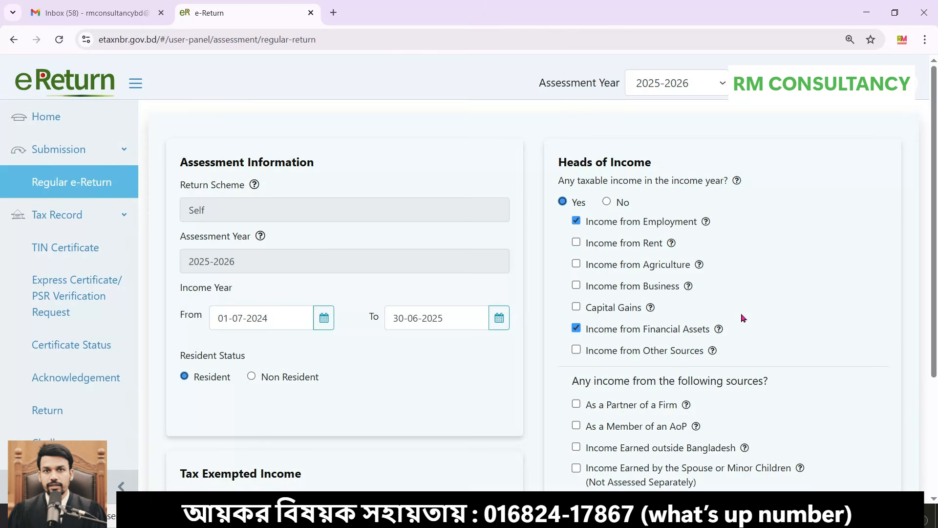
pyautogui.scroll(-4, 743, 318)
pyautogui.scroll(4, 700, 298)
# Check the return scheme, the assessment year and the assessment years available for selection, leaving the choice unchanged
pyautogui.moveTo(190, 209); pyautogui.dragTo(226, 203)
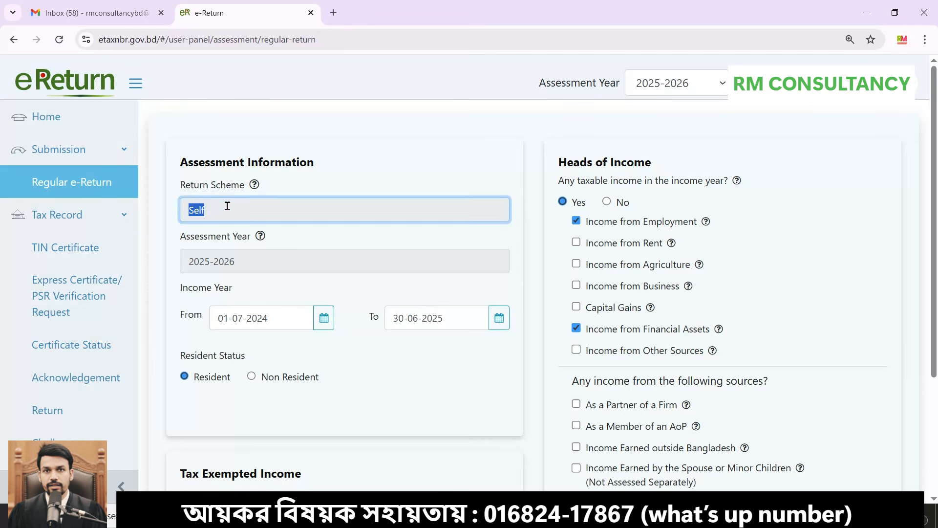
pyautogui.click(404, 161)
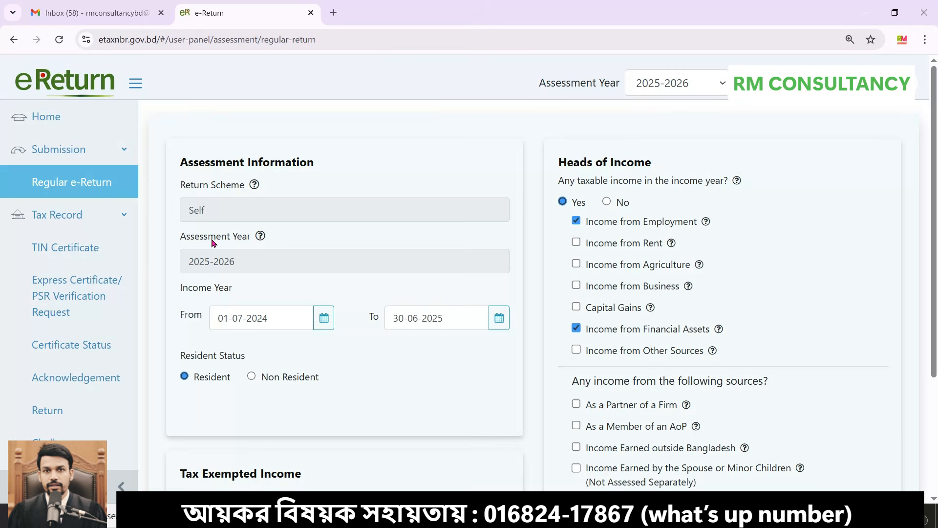
pyautogui.moveTo(239, 262); pyautogui.dragTo(180, 257)
pyautogui.click(302, 235)
pyautogui.click(717, 89)
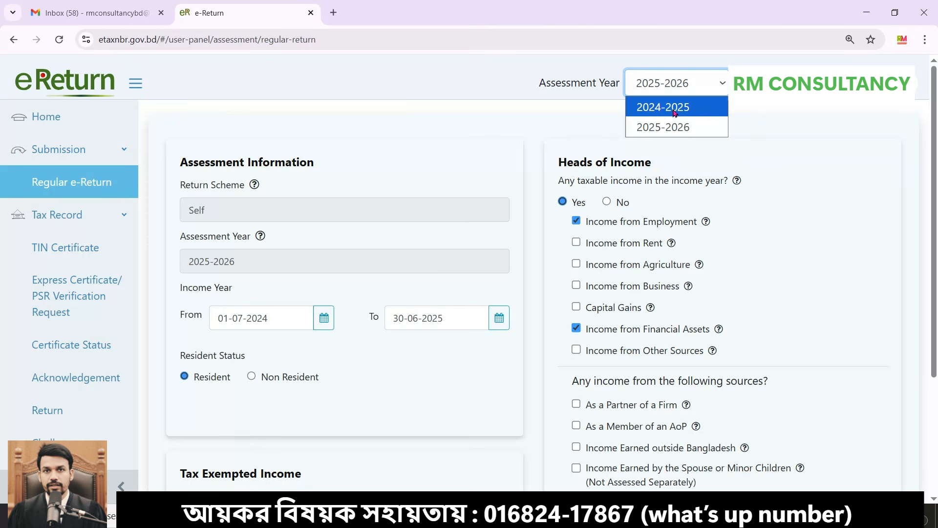
pyautogui.click(499, 121)
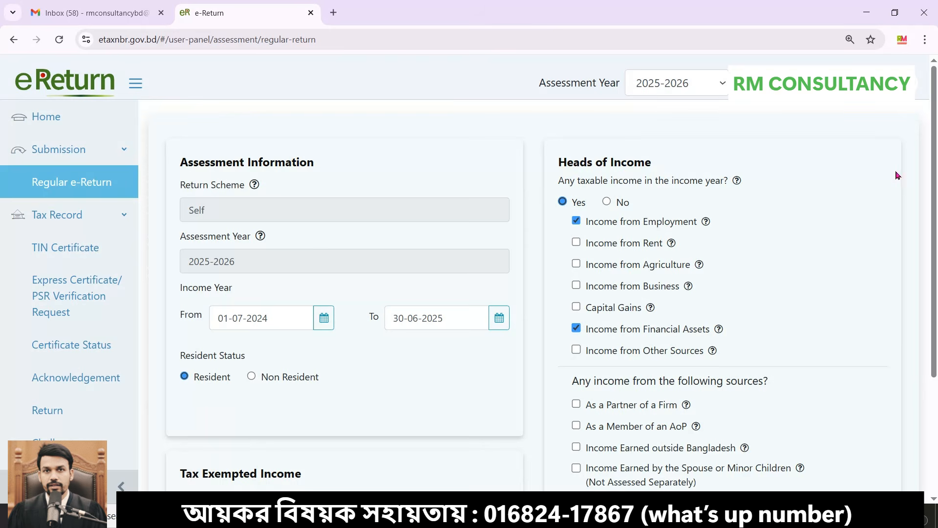
# Review the heads of income, other income sources, tax exempted income and voluntary disclosure, and continue to the additional information page
pyautogui.scroll(-3, 822, 296)
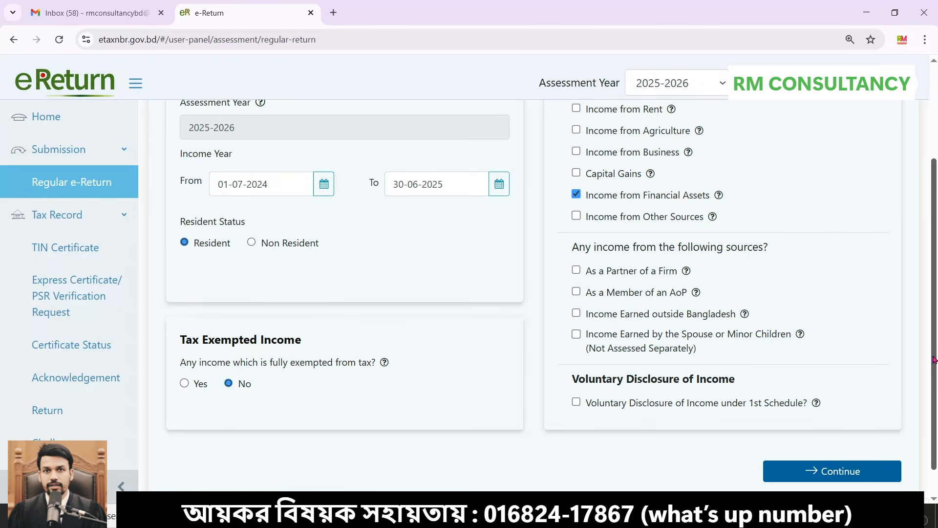
pyautogui.scroll(3, 933, 360)
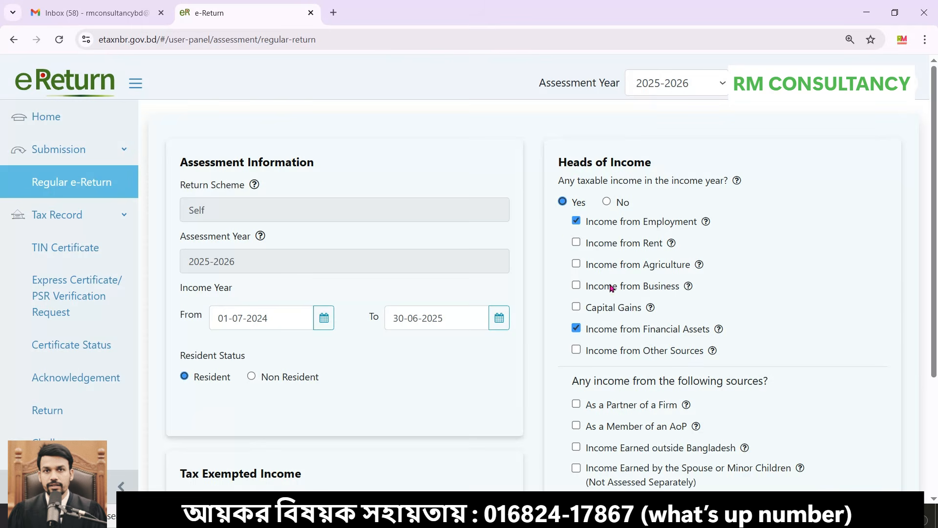
pyautogui.moveTo(933, 269); pyautogui.dragTo(934, 300)
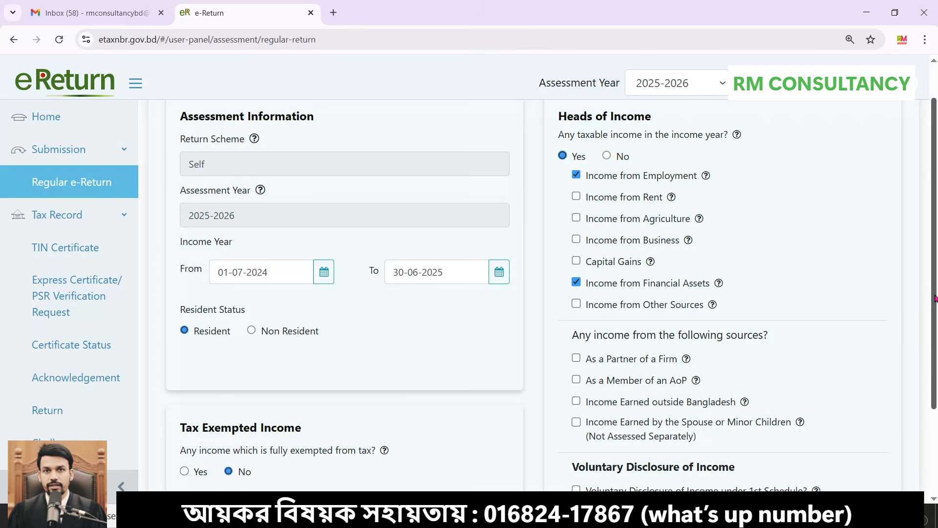
pyautogui.scroll(-1, 925, 291)
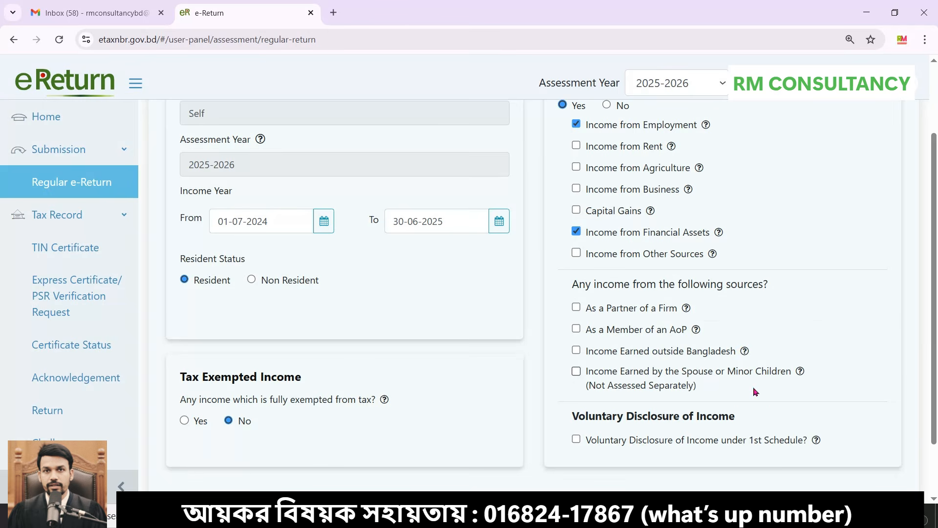
pyautogui.scroll(-1, 591, 397)
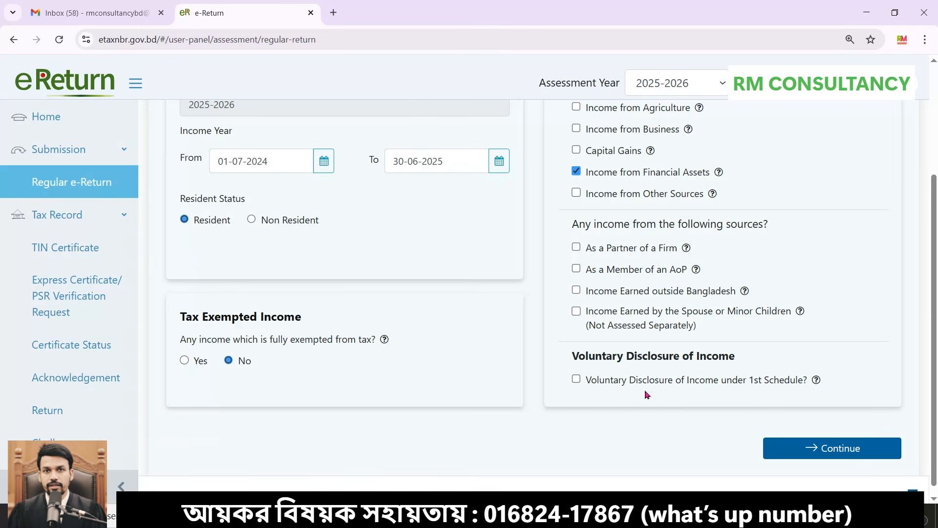
pyautogui.scroll(3, 646, 395)
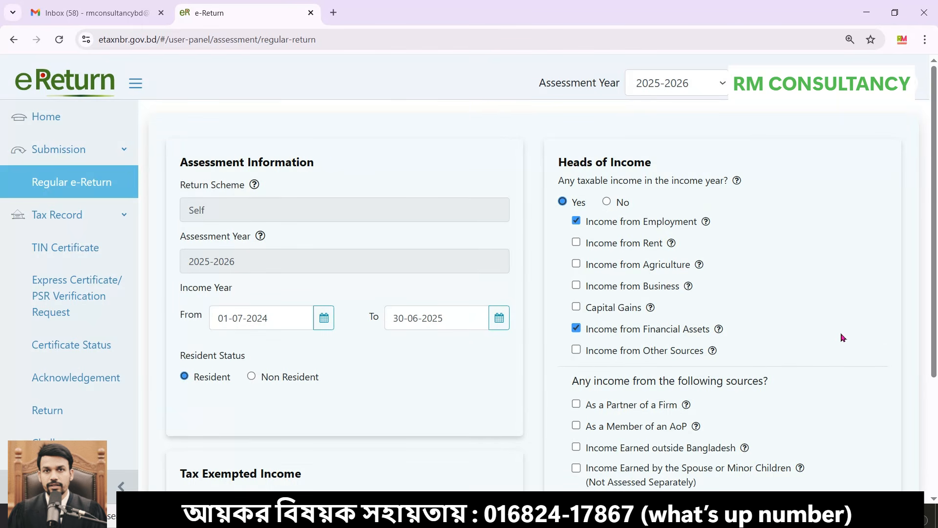
pyautogui.scroll(-3, 847, 335)
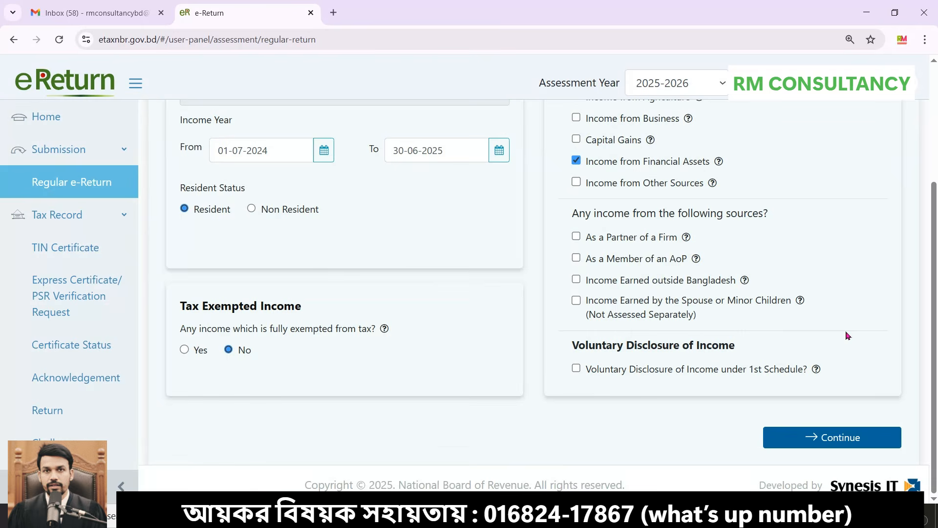
pyautogui.click(850, 440)
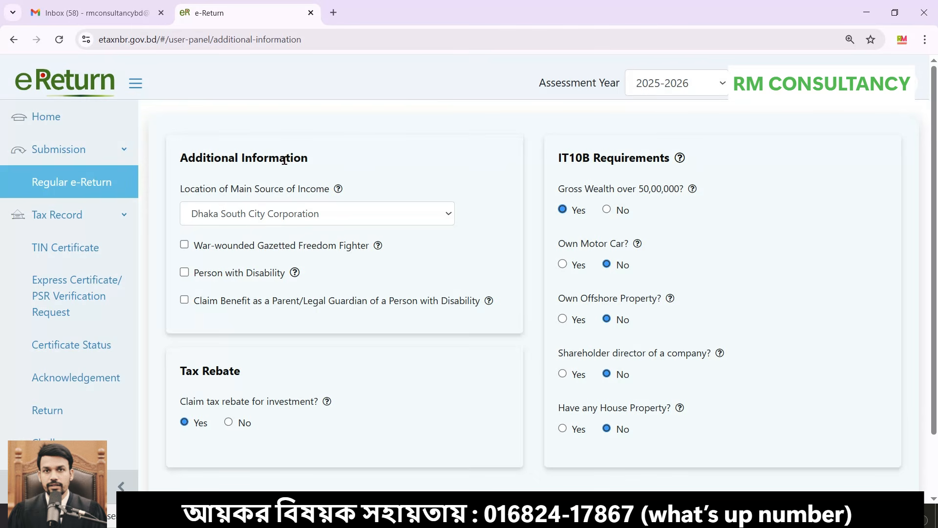
# Set the location of the main source of income to Other City Corporation
pyautogui.click(389, 217)
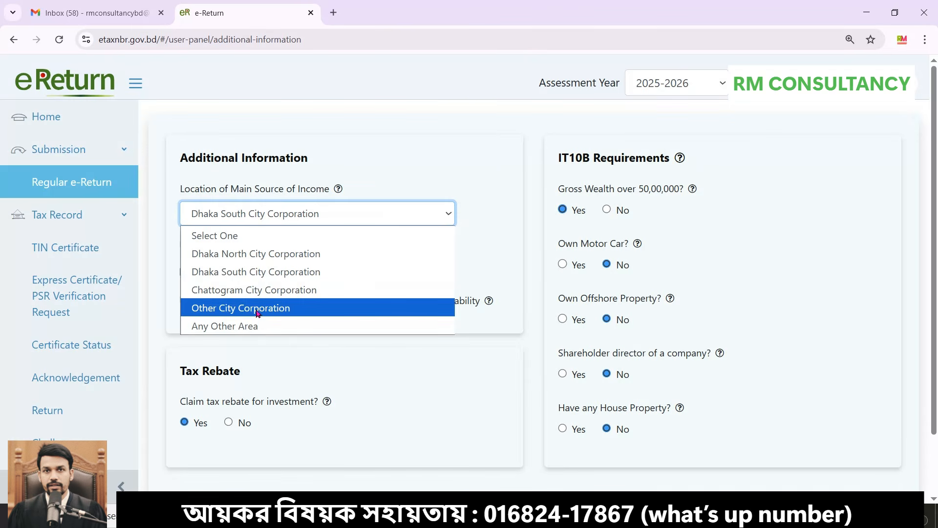
pyautogui.click(282, 312)
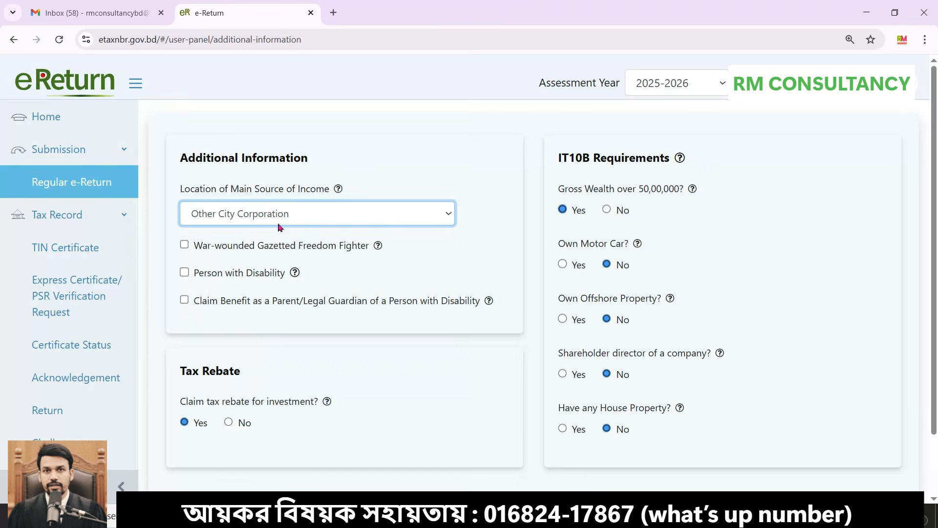
pyautogui.click(440, 225)
pyautogui.click(250, 306)
# Examine the Tax Rebate section and its question on claiming a rebate for investment
pyautogui.moveTo(182, 372); pyautogui.dragTo(255, 377)
pyautogui.click(359, 370)
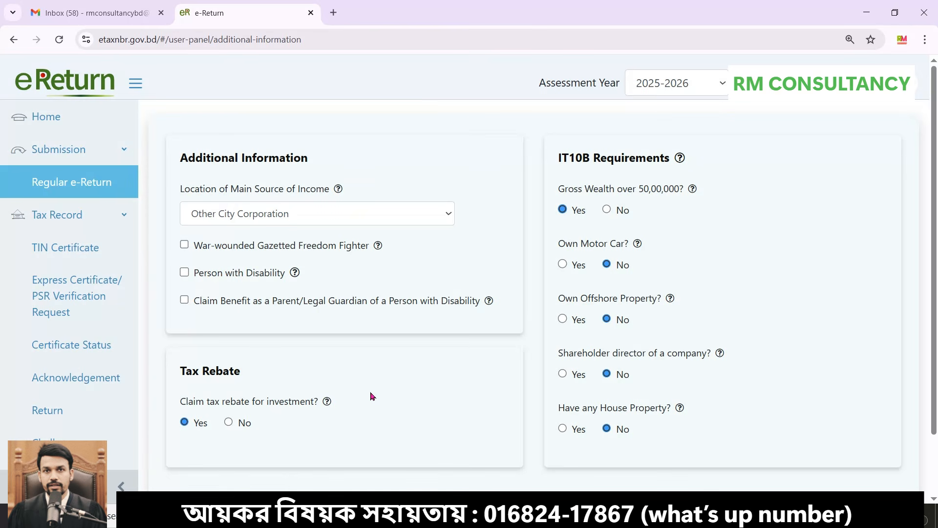
pyautogui.moveTo(193, 371); pyautogui.dragTo(237, 371)
pyautogui.click(318, 373)
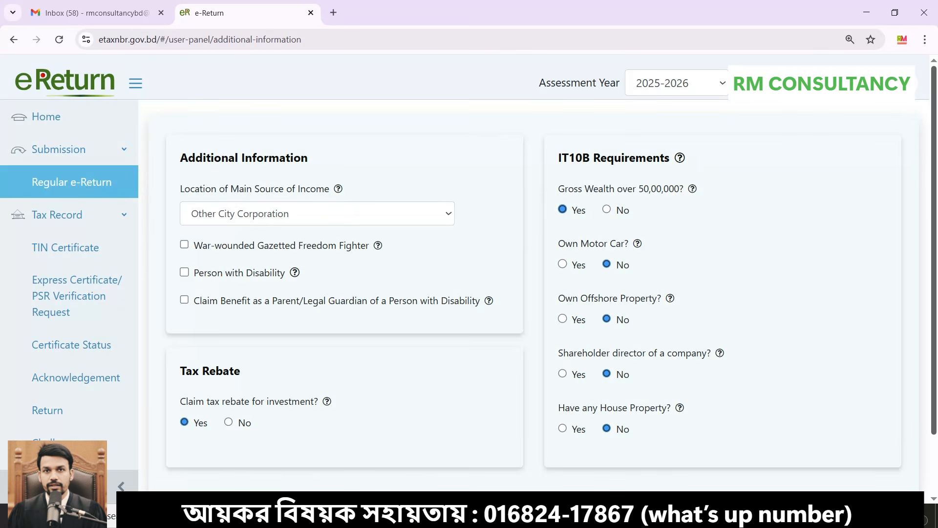
# Answer No to having any house property in the IT10B requirements, and save and continue to the income details
pyautogui.scroll(-3, 936, 246)
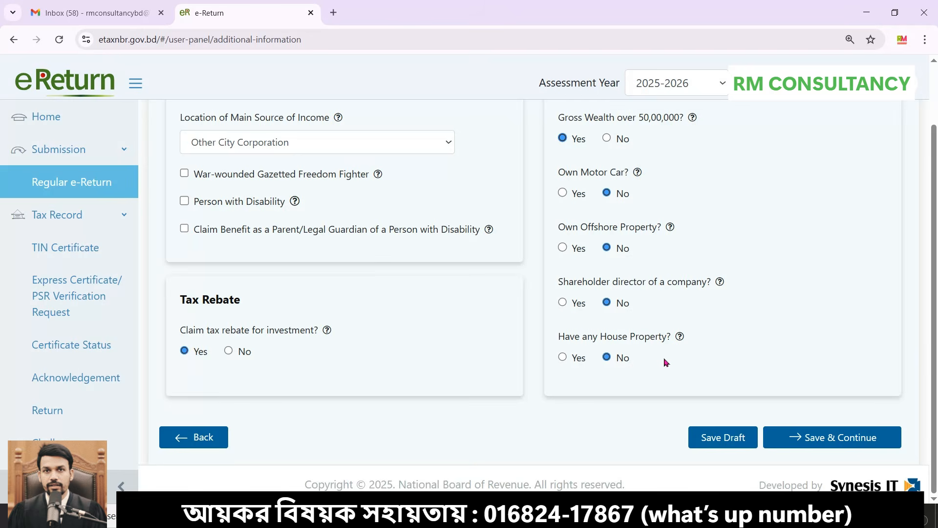
pyautogui.click(563, 357)
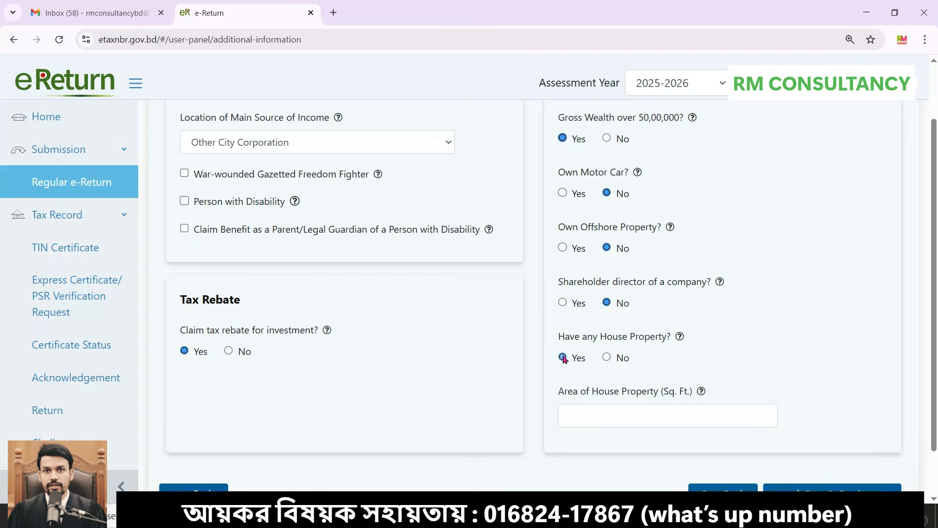
pyautogui.click(607, 357)
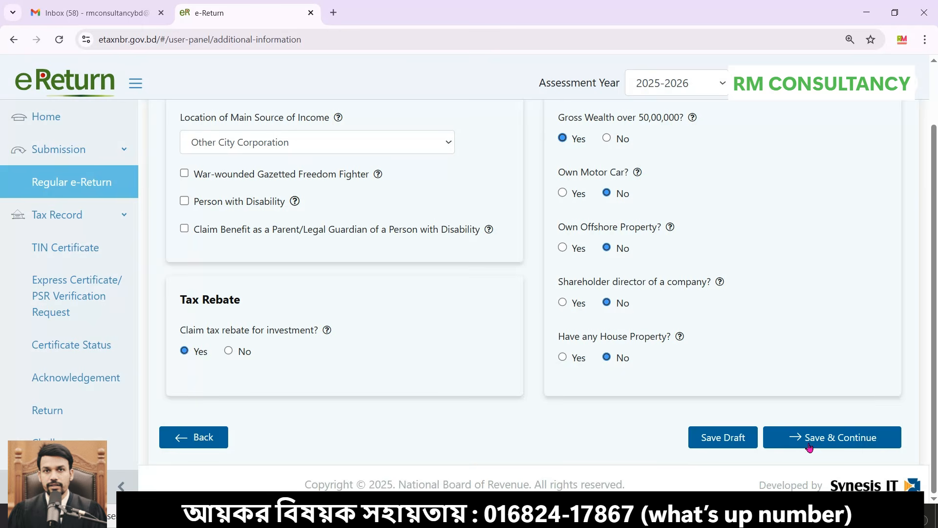
pyautogui.click(809, 446)
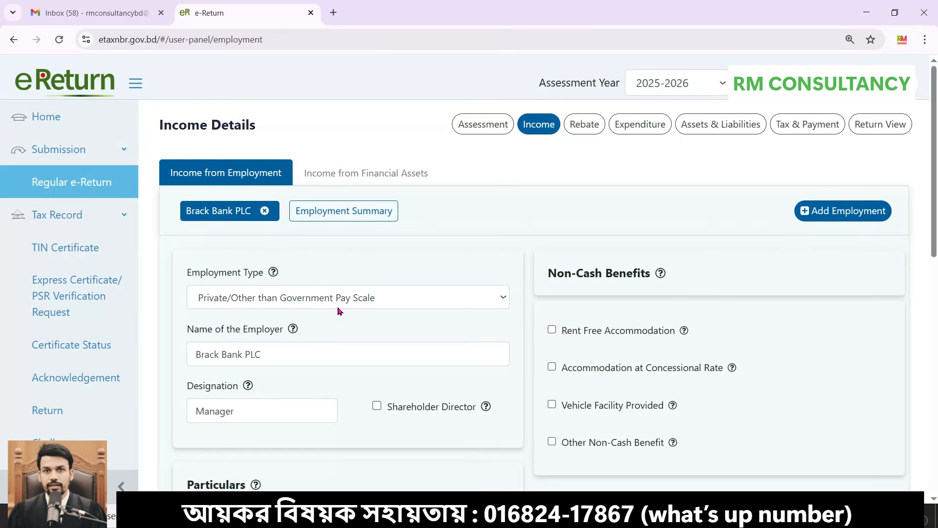
# Select Private/Other than Government Pay Scale as the employment type and check the employer name and designation
pyautogui.click(404, 299)
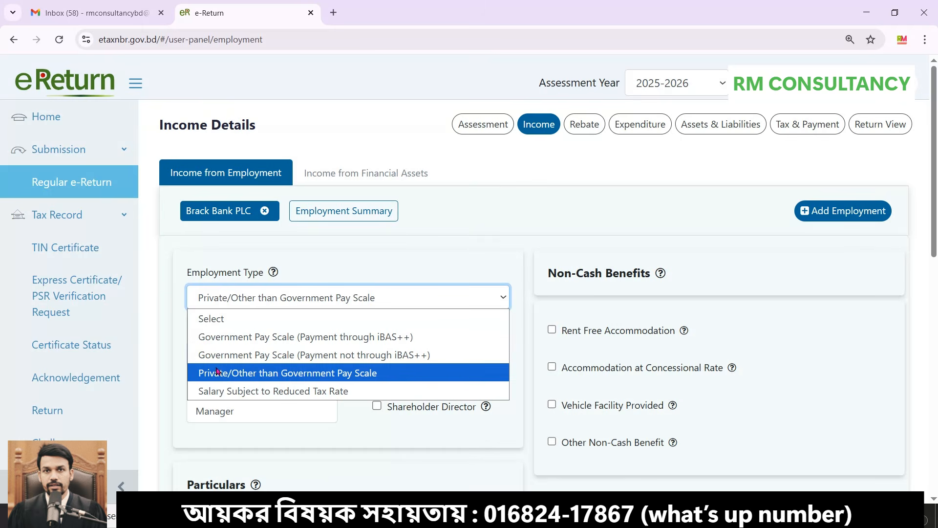
pyautogui.click(246, 376)
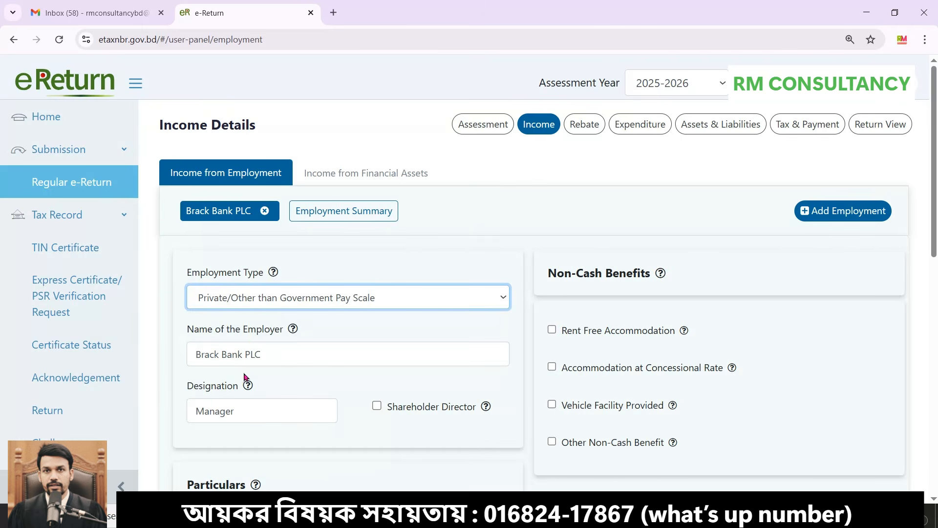
pyautogui.click(300, 362)
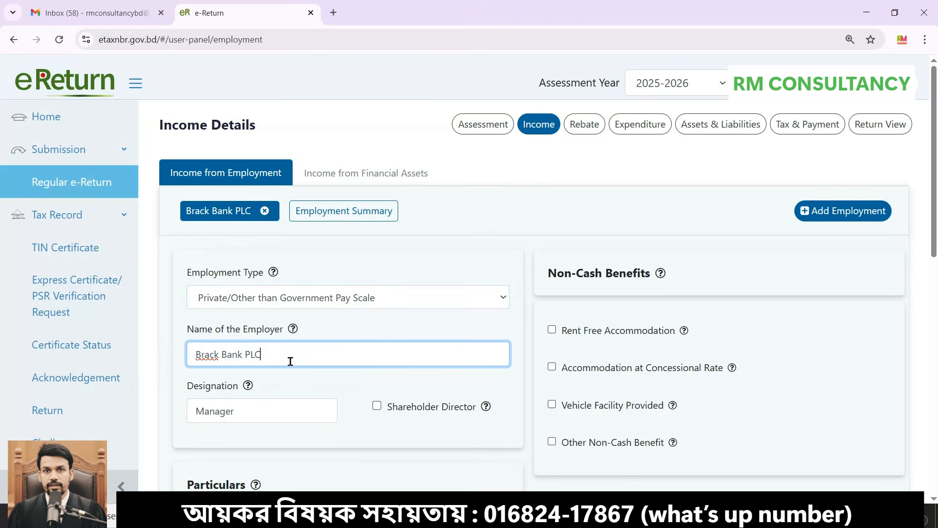
pyautogui.click(270, 412)
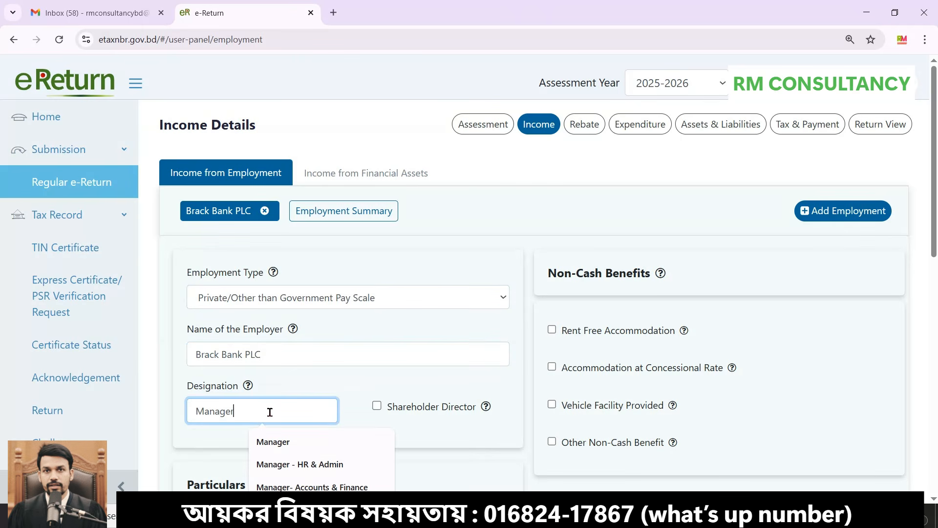
pyautogui.click(444, 364)
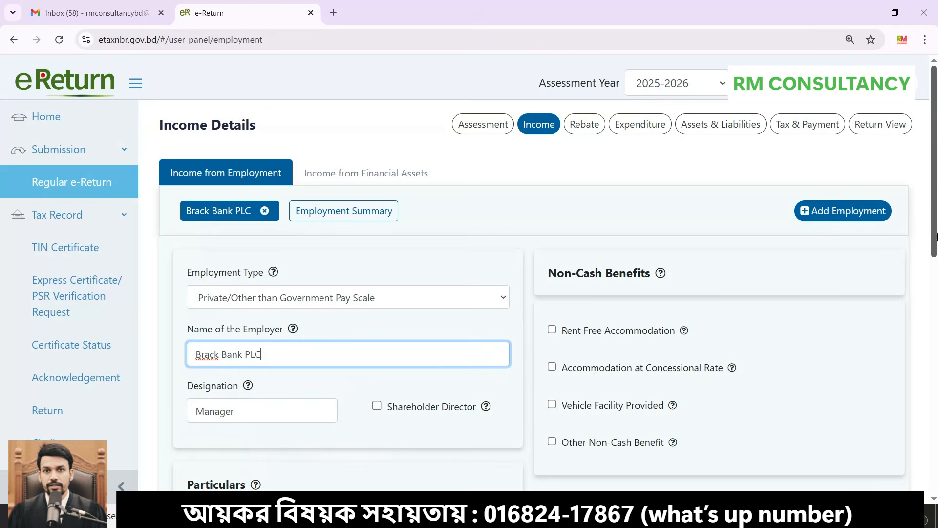
# Review the salary particulars, from basic salary and house rent, medical and conveyance allowances to festival bonus, entertainment allowance and other bonus
pyautogui.scroll(-1, 917, 246)
pyautogui.scroll(-5, 795, 350)
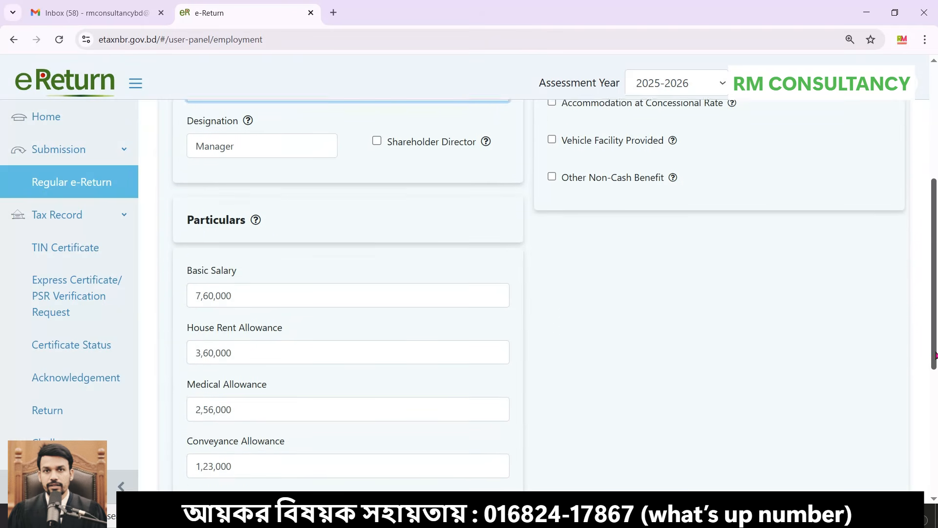
pyautogui.click(270, 278)
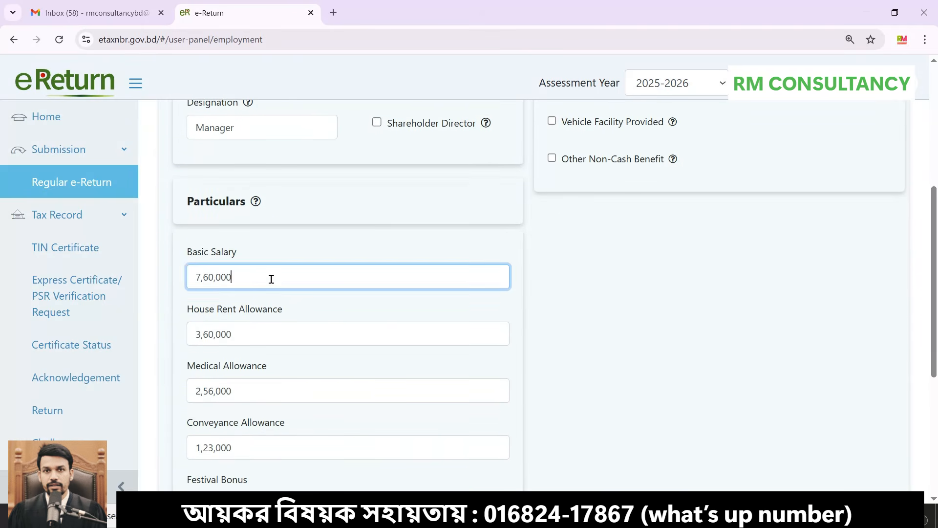
pyautogui.click(281, 334)
pyautogui.click(284, 392)
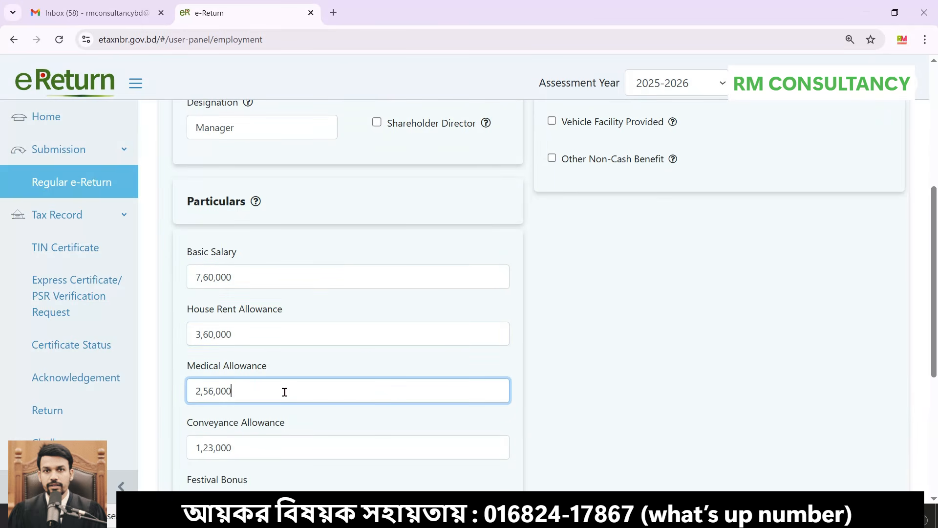
pyautogui.click(288, 447)
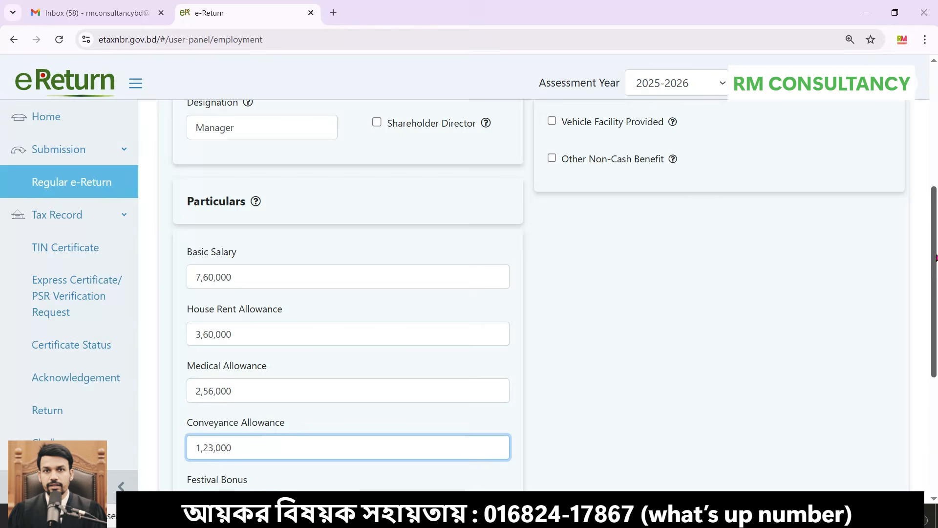
pyautogui.scroll(-3, 672, 313)
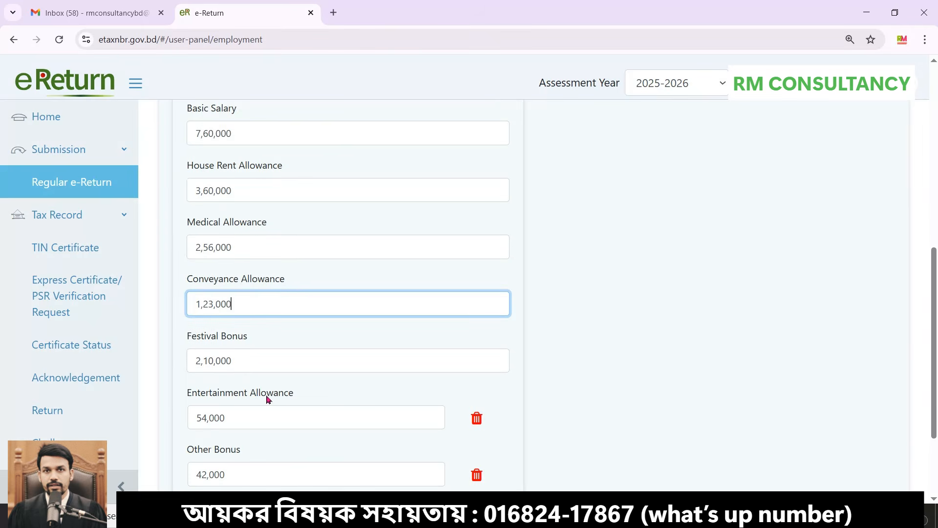
pyautogui.click(255, 358)
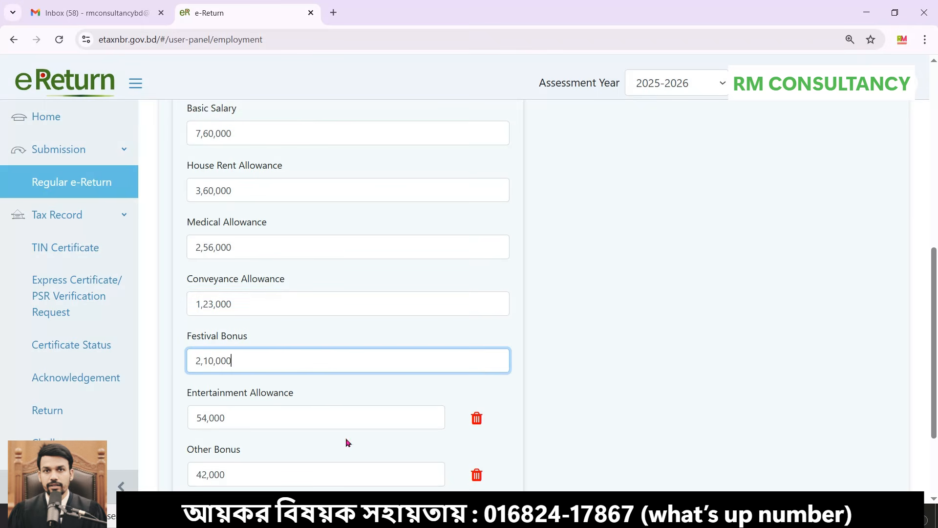
pyautogui.click(260, 421)
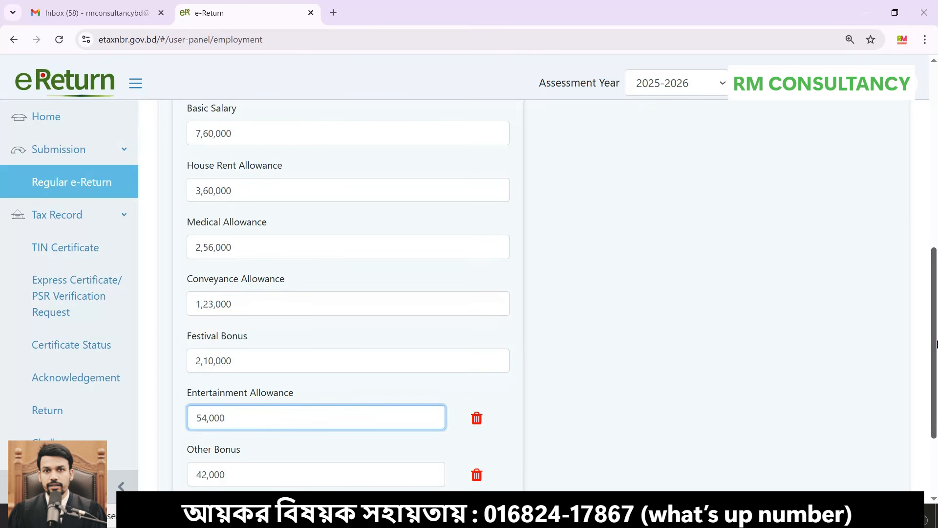
pyautogui.scroll(-2, 348, 293)
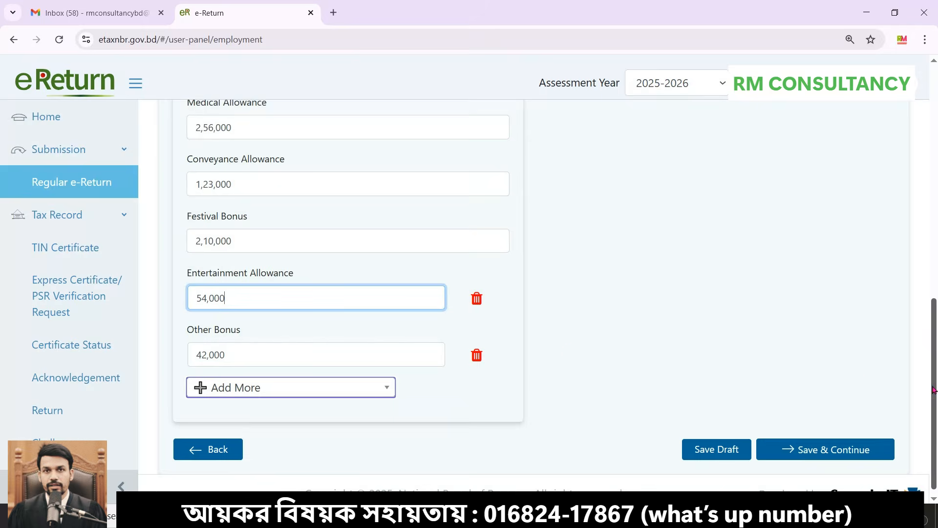
pyautogui.click(272, 353)
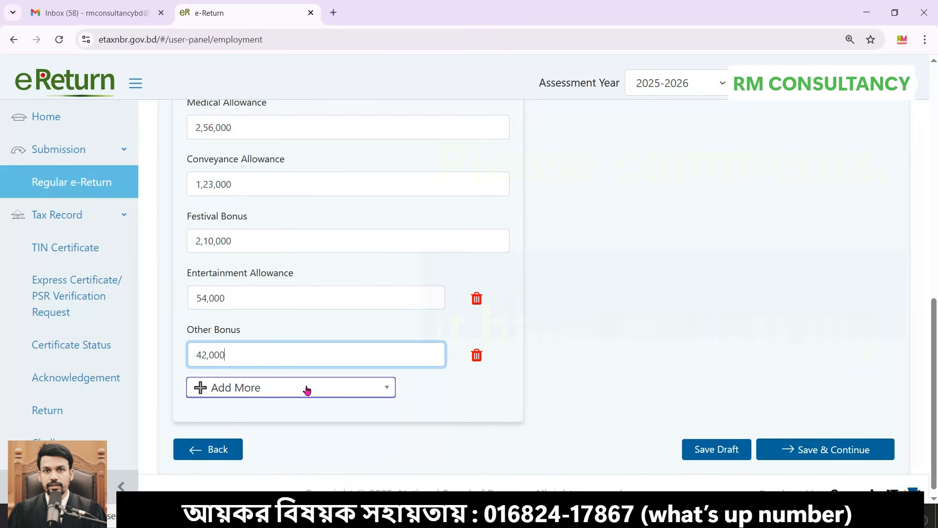
# Add an "Other, If Any (Give Detail)" entry to the salary particulars, and delete its empty row
pyautogui.click(252, 391)
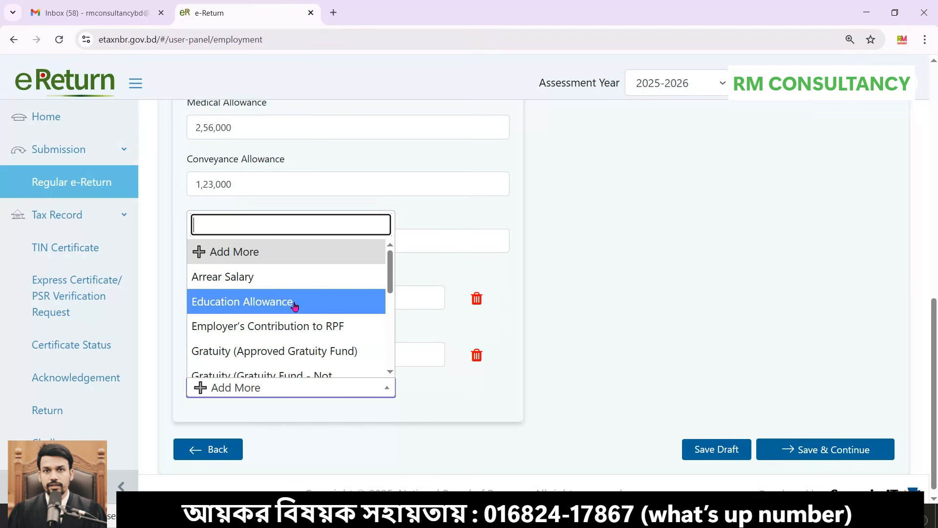
pyautogui.scroll(-3, 295, 306)
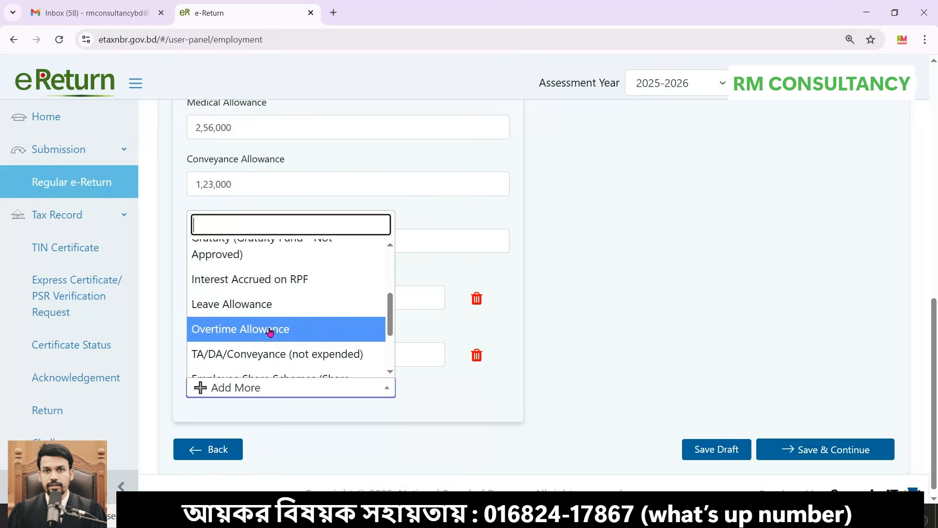
pyautogui.scroll(-2, 269, 332)
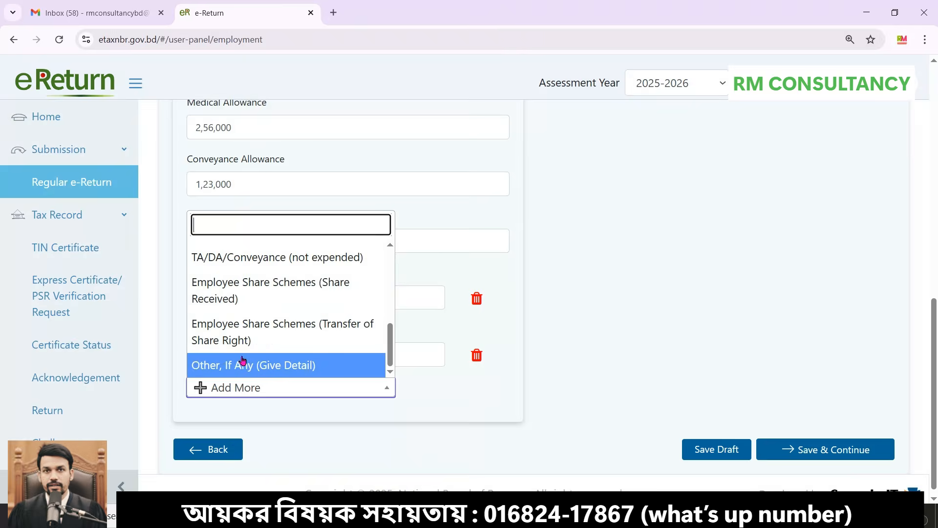
pyautogui.click(207, 366)
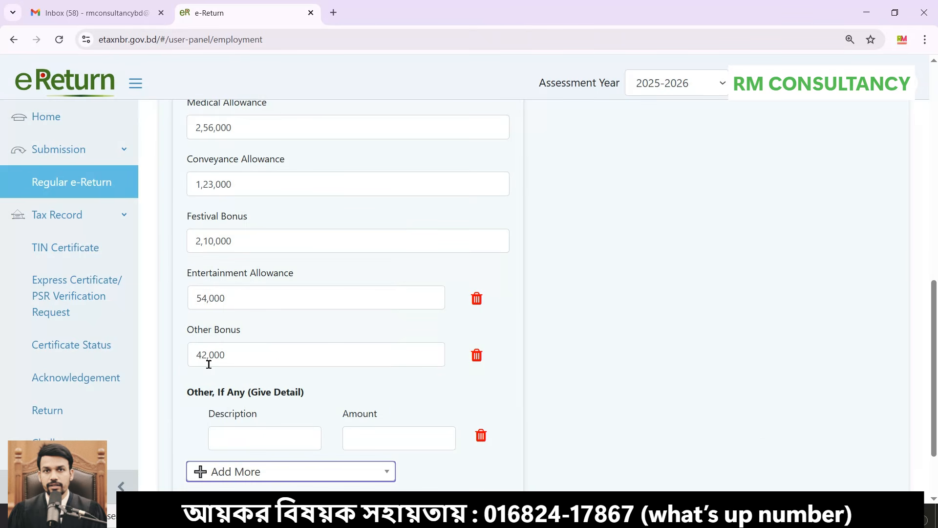
pyautogui.click(264, 432)
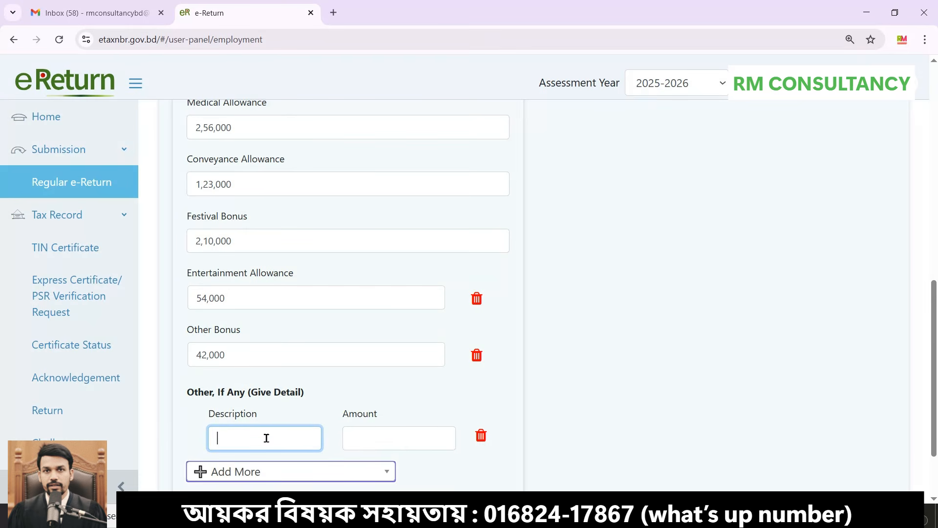
pyautogui.click(481, 435)
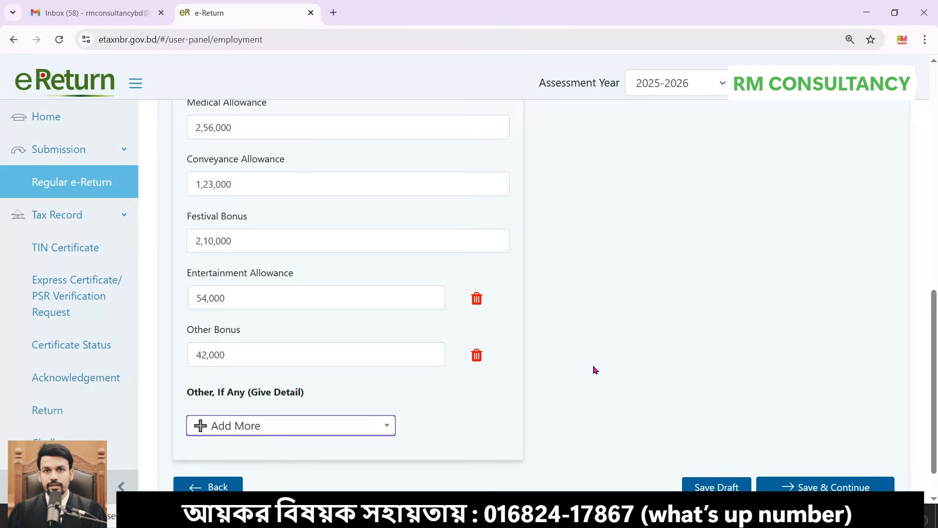
# Open the Employment Summary and examine the Total Regular Income amount
pyautogui.scroll(10, 595, 370)
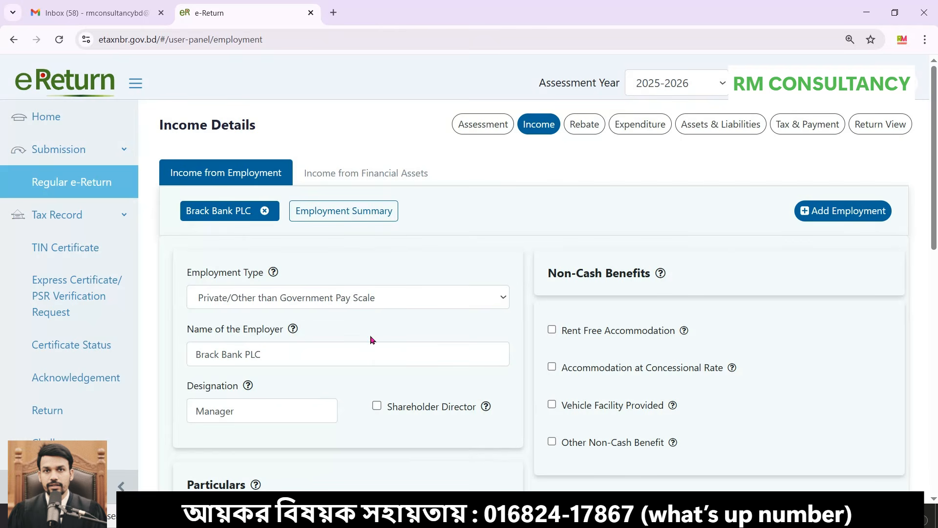
pyautogui.click(363, 214)
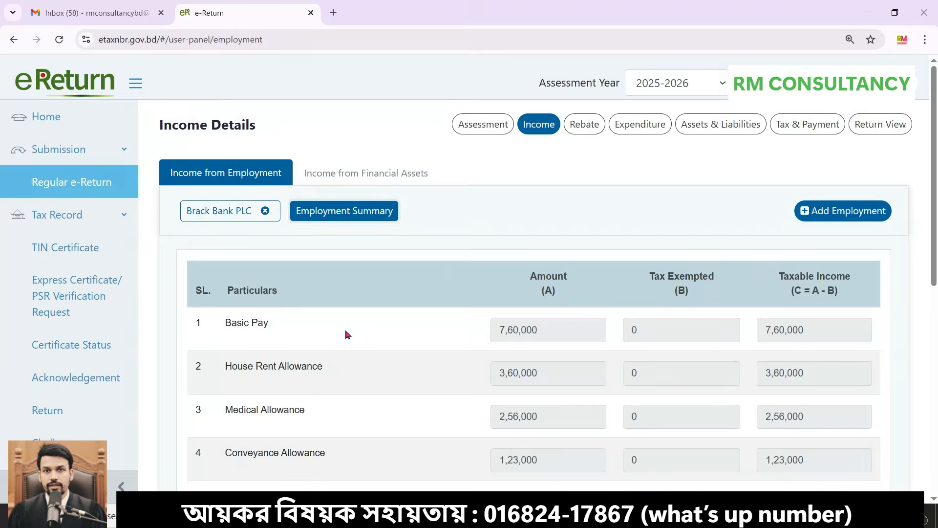
pyautogui.scroll(-8, 467, 317)
pyautogui.moveTo(549, 212); pyautogui.dragTo(484, 215)
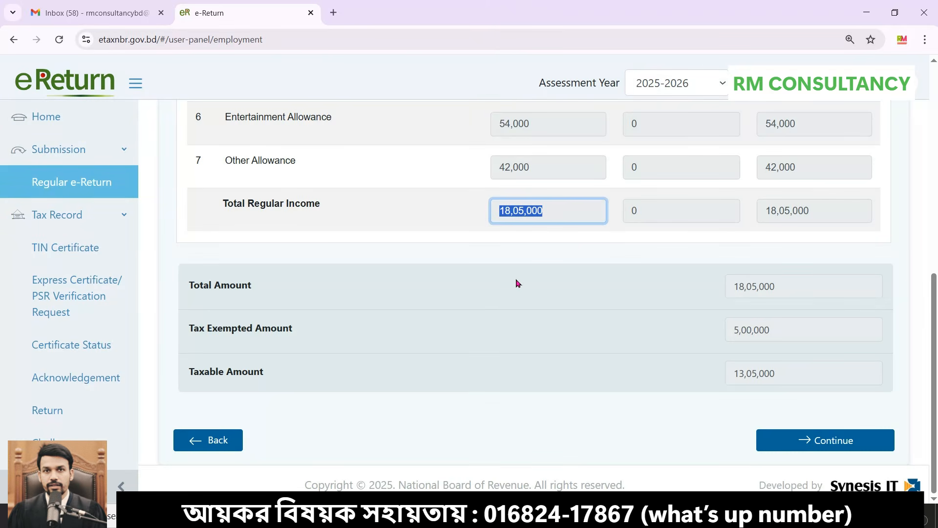
pyautogui.click(501, 229)
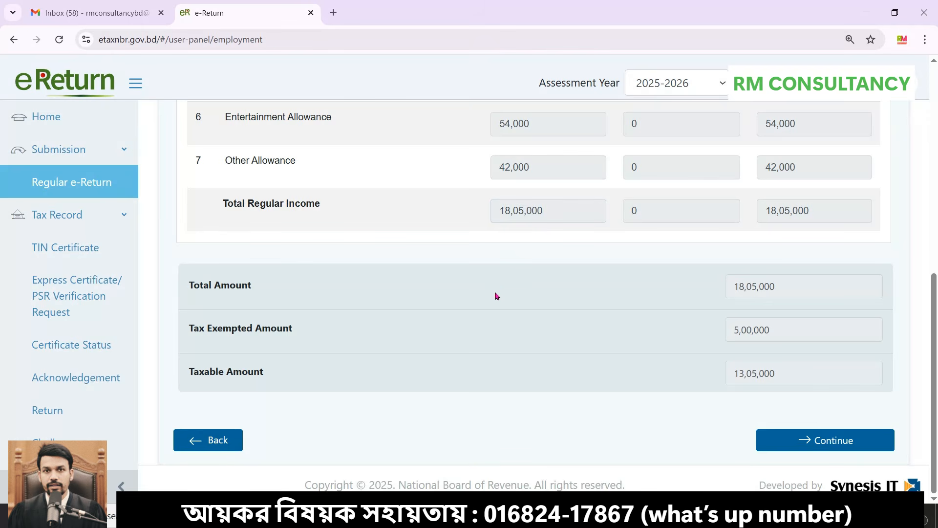
pyautogui.moveTo(563, 211); pyautogui.dragTo(491, 215)
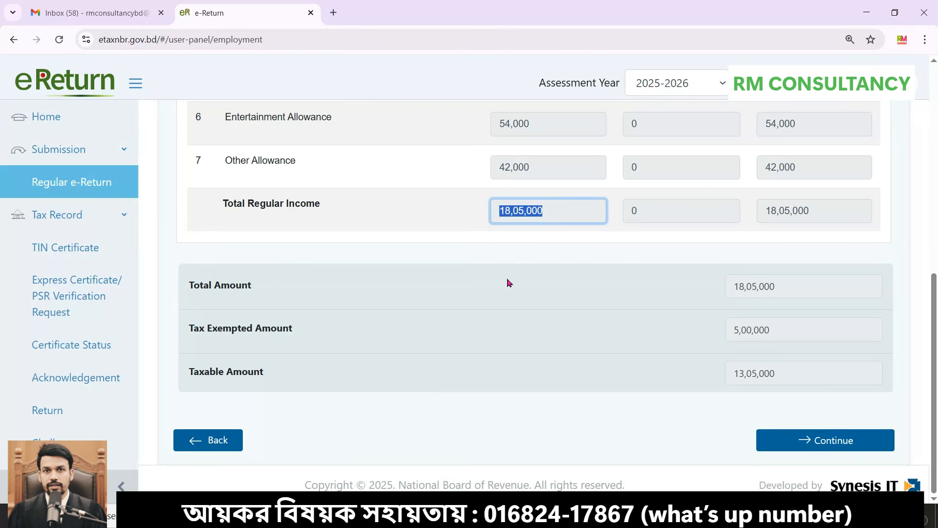
# Examine how the Total Amount, Tax Exempted Amount and Taxable Amount relate in the employment summary
pyautogui.moveTo(194, 288); pyautogui.dragTo(242, 291)
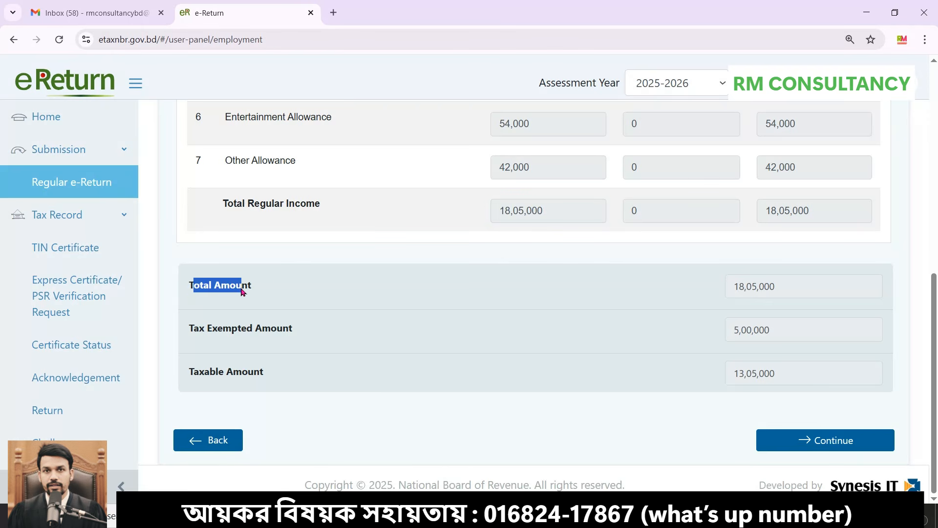
pyautogui.click(790, 284)
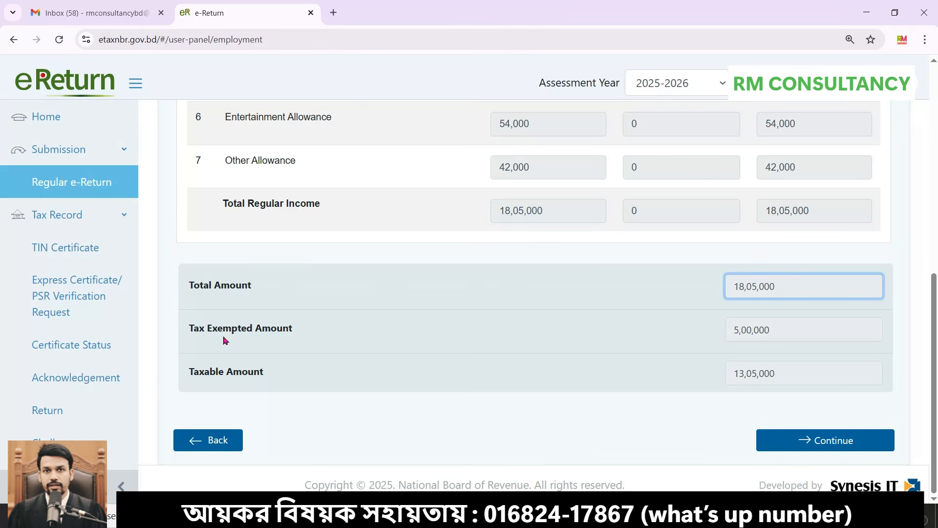
pyautogui.doubleClick(792, 328)
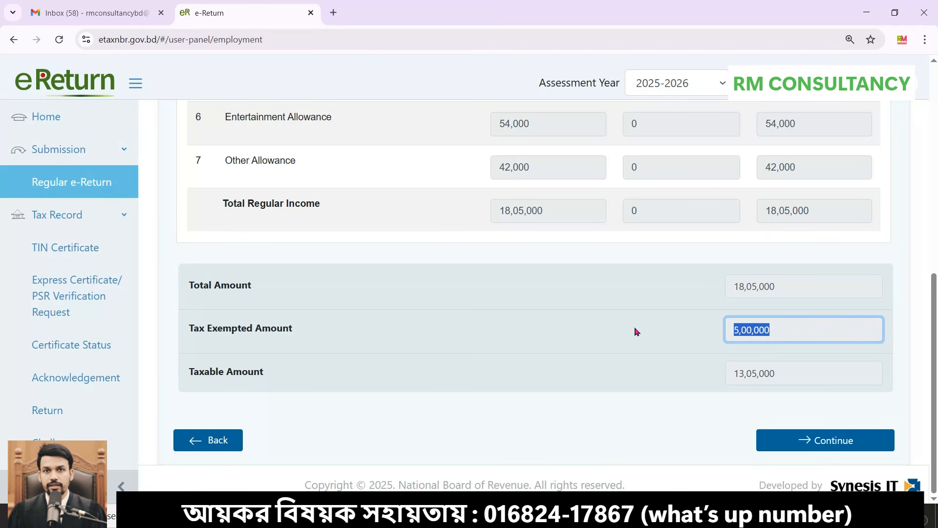
pyautogui.click(637, 331)
pyautogui.doubleClick(790, 331)
pyautogui.click(835, 327)
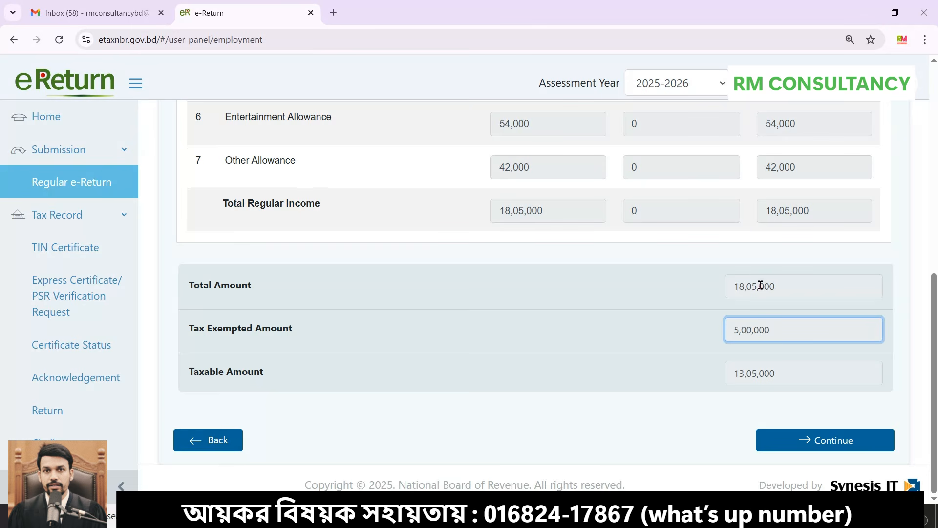
pyautogui.doubleClick(787, 287)
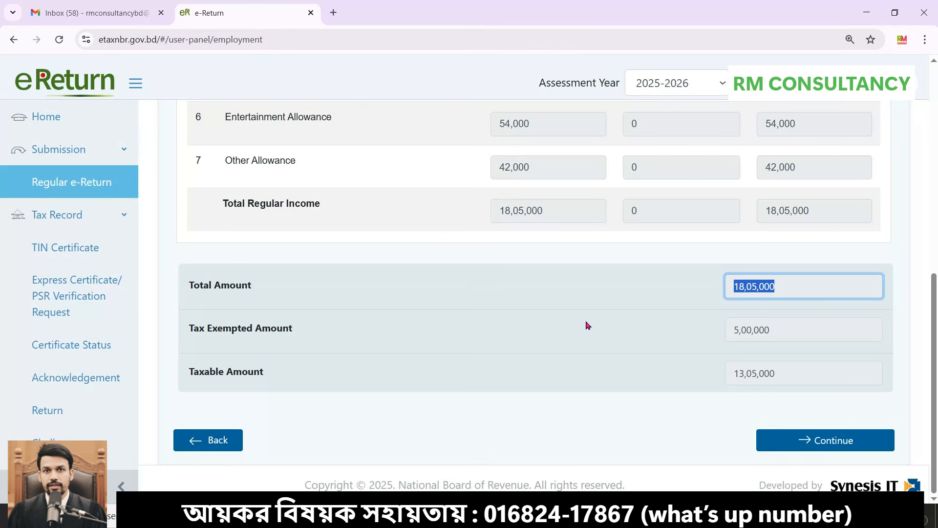
pyautogui.click(219, 333)
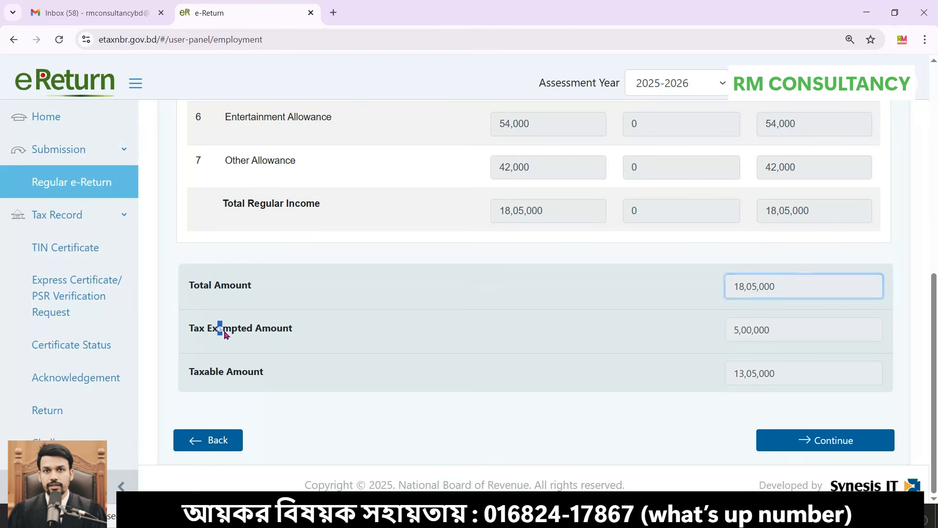
pyautogui.doubleClick(796, 327)
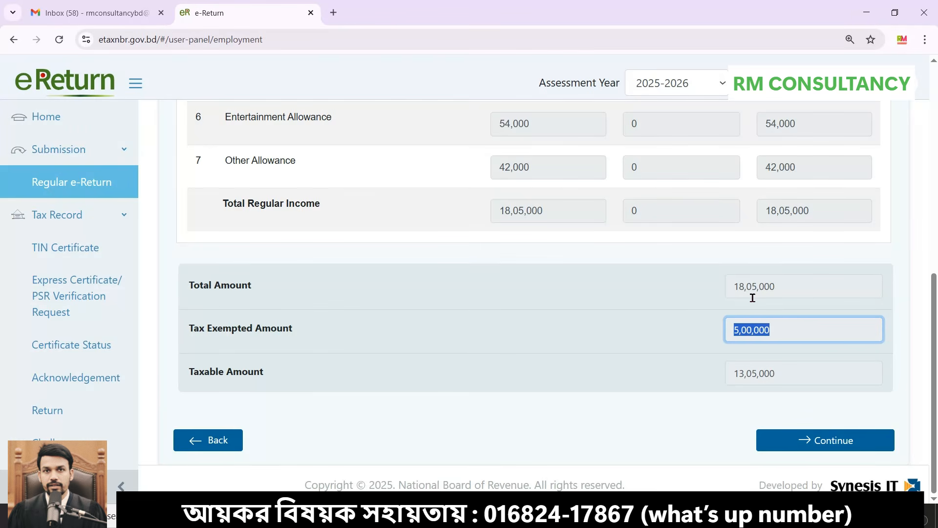
pyautogui.click(643, 335)
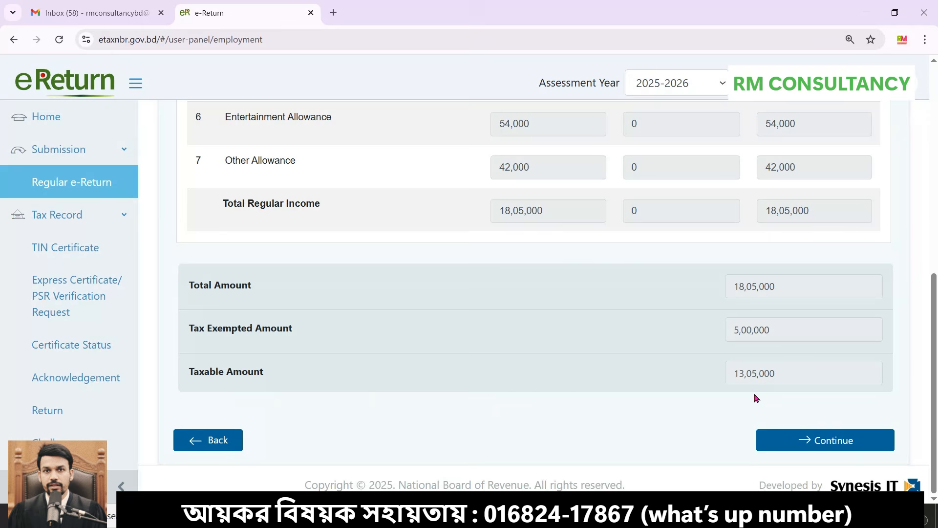
pyautogui.click(796, 287)
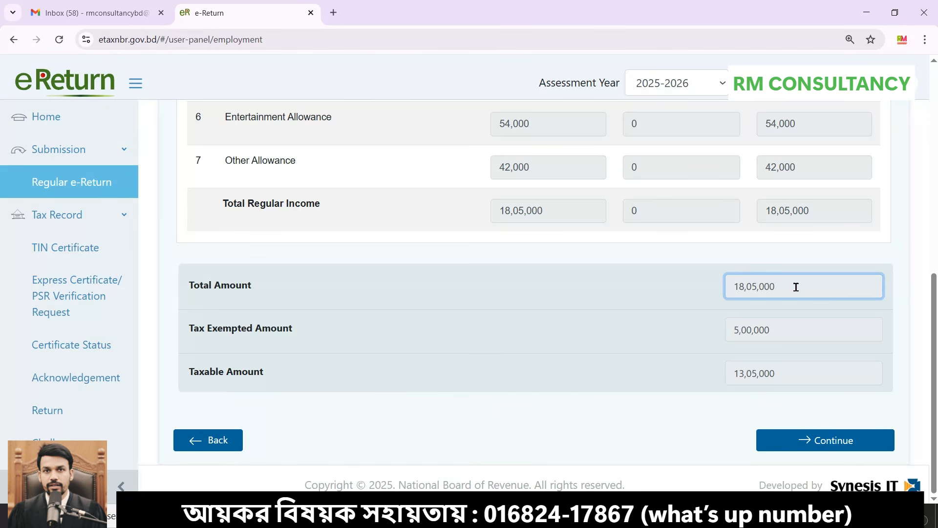
pyautogui.click(794, 337)
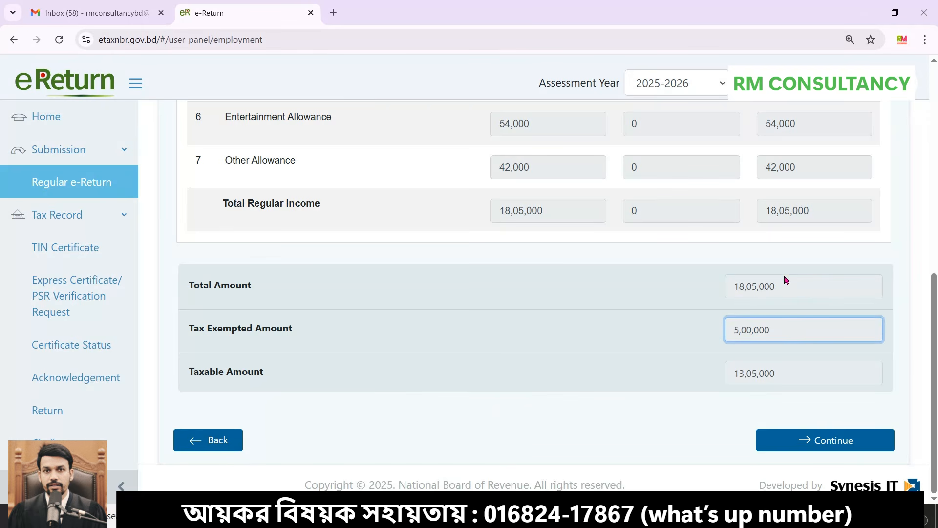
pyautogui.click(799, 376)
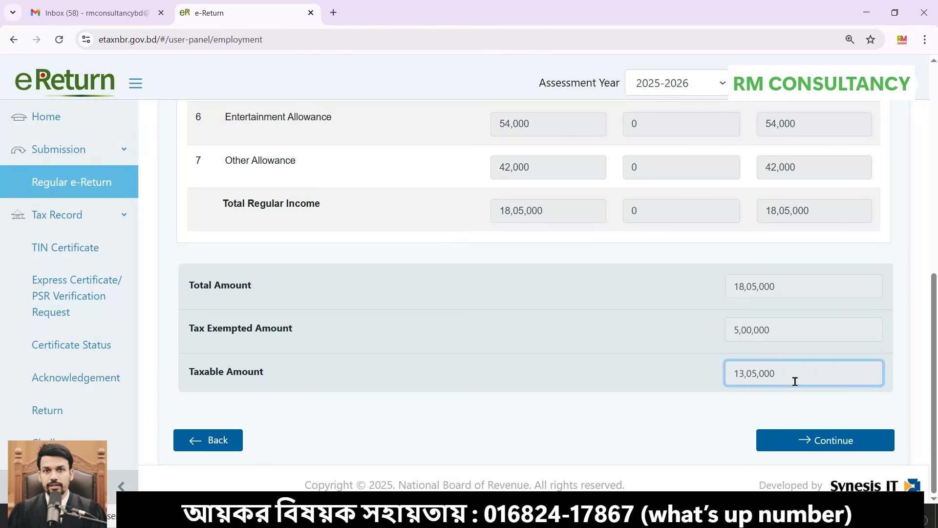
pyautogui.moveTo(795, 379); pyautogui.dragTo(725, 367)
pyautogui.click(668, 377)
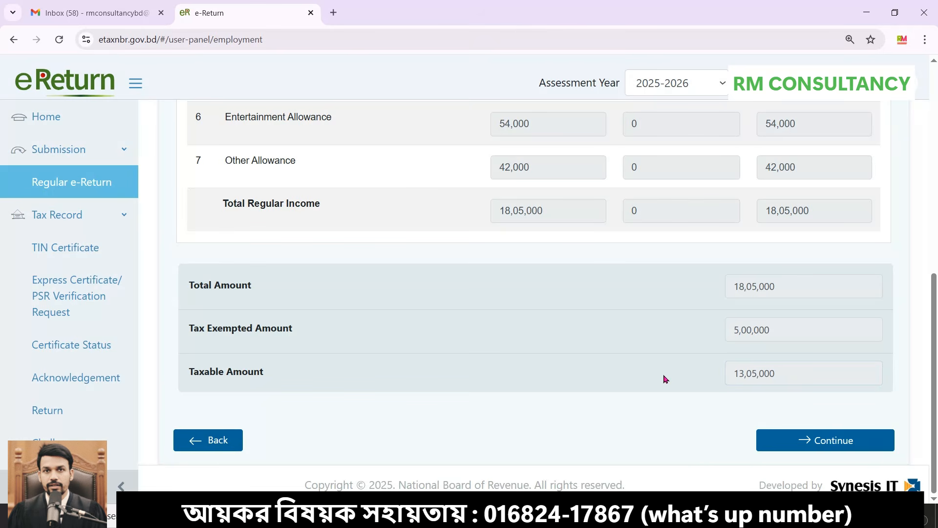
# Open the Income from Financial Assets section and choose Interest/Profit (Bank/FI) as the financial assets type
pyautogui.scroll(9, 666, 382)
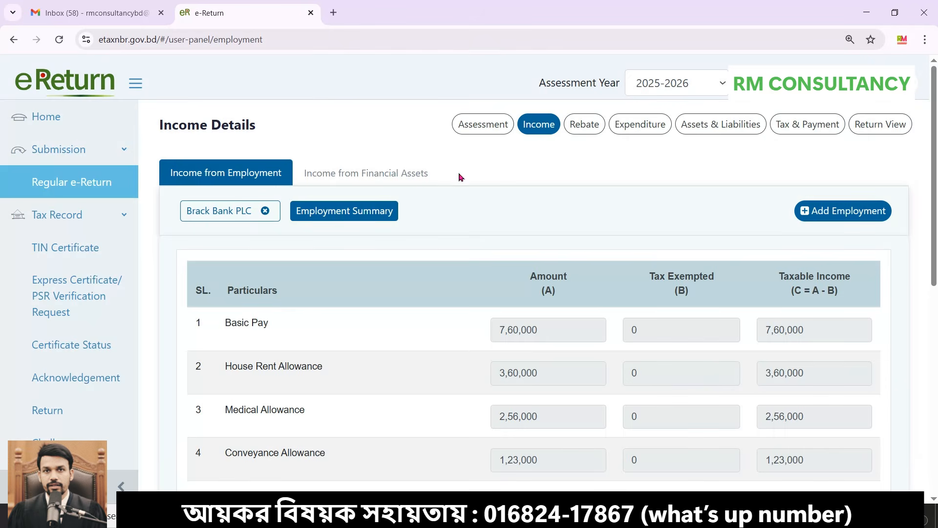
pyautogui.click(339, 179)
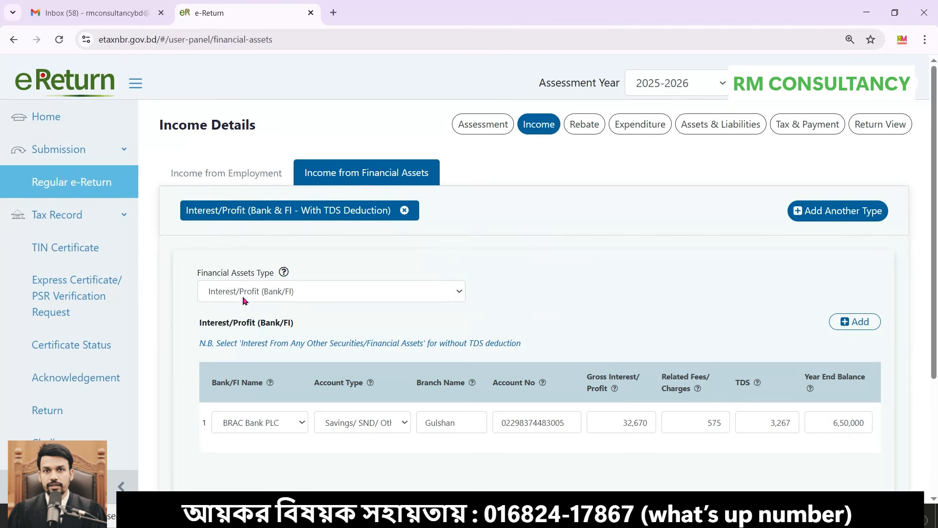
pyautogui.click(366, 297)
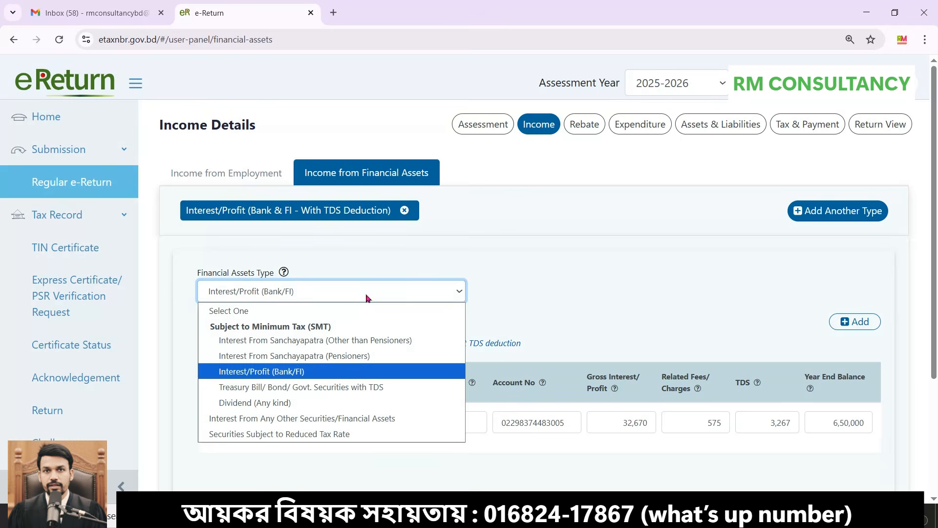
pyautogui.click(292, 374)
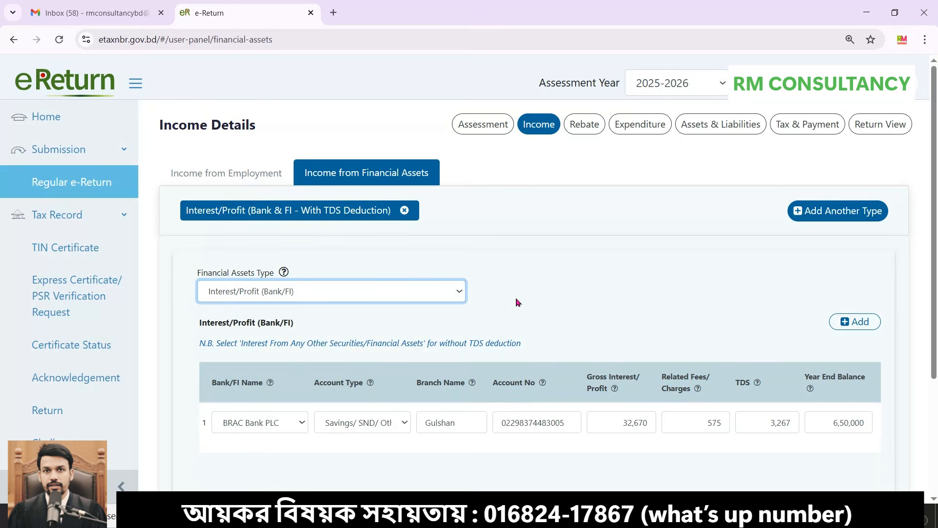
# Review the BRAC Bank PLC interest entry, including account type options, branch, gross interest, related fees, TDS and year end balance
pyautogui.click(357, 423)
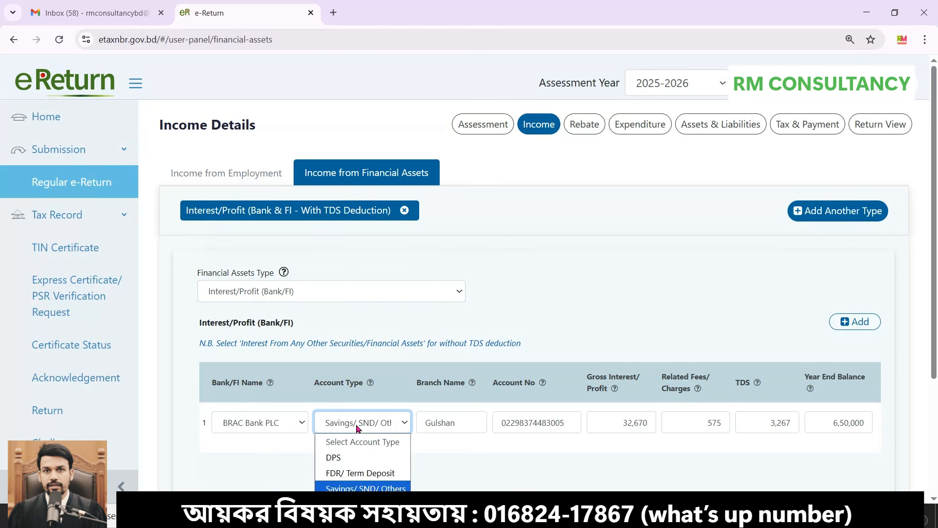
pyautogui.scroll(-3, 357, 428)
pyautogui.click(377, 263)
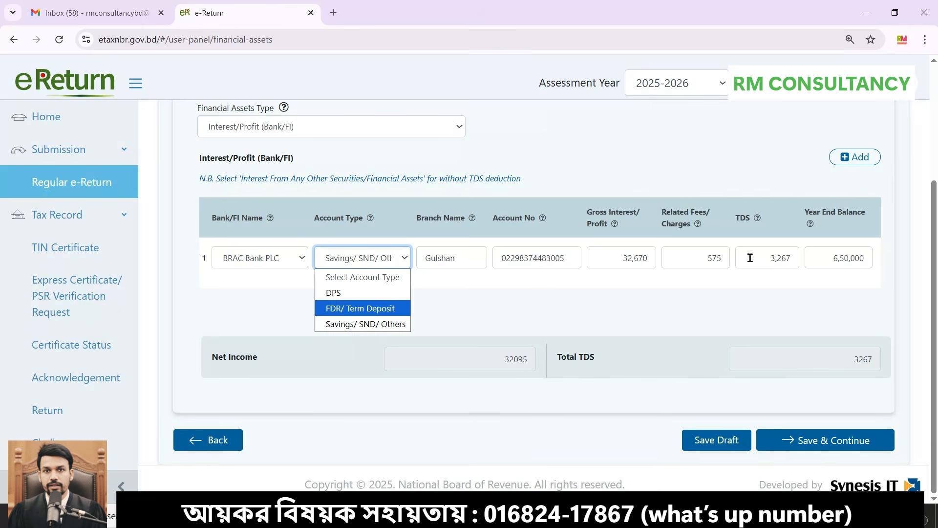
pyautogui.click(595, 288)
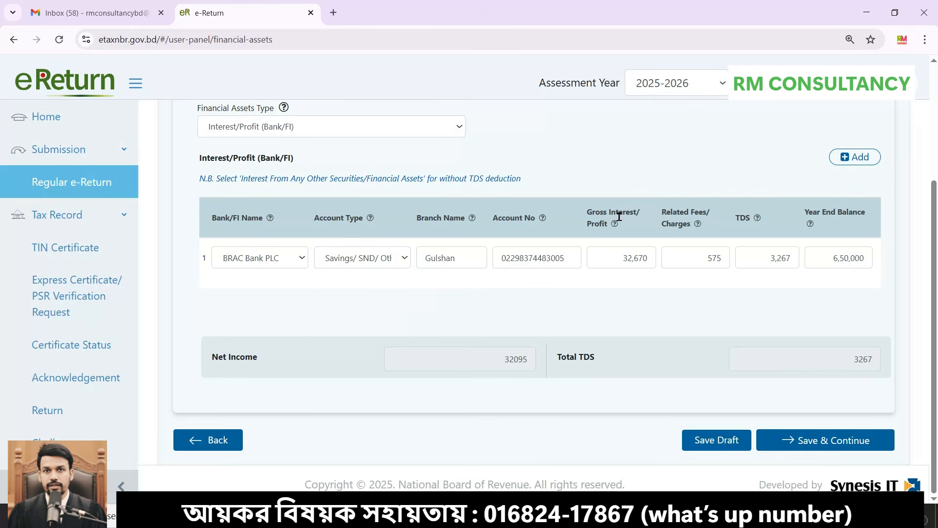
pyautogui.click(616, 263)
pyautogui.click(698, 251)
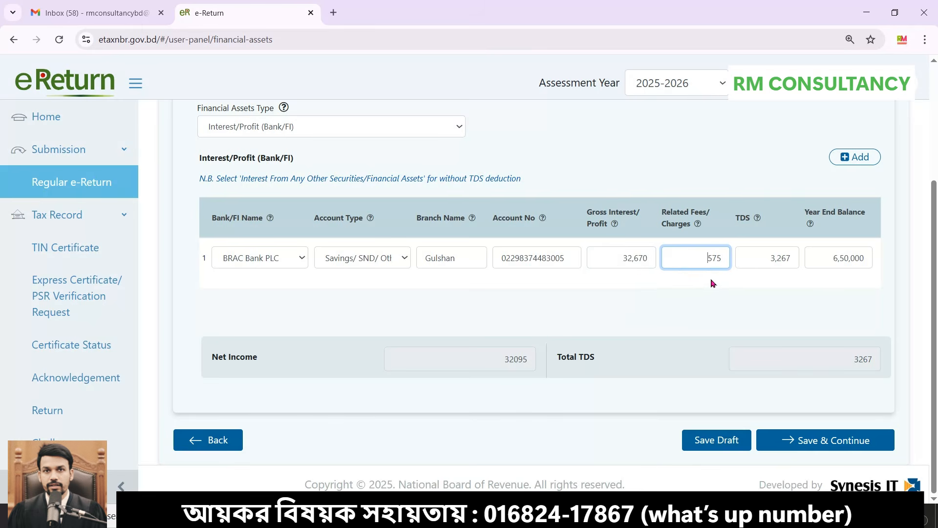
pyautogui.click(767, 257)
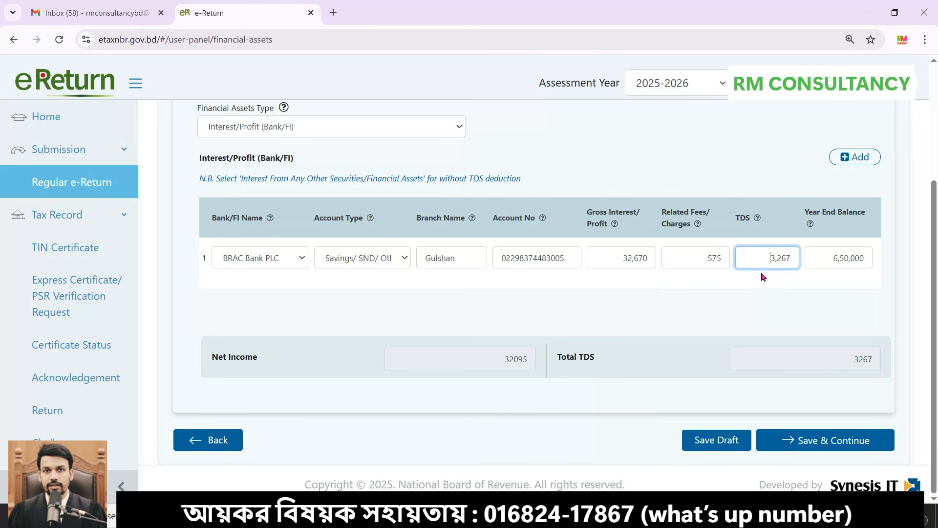
pyautogui.click(816, 257)
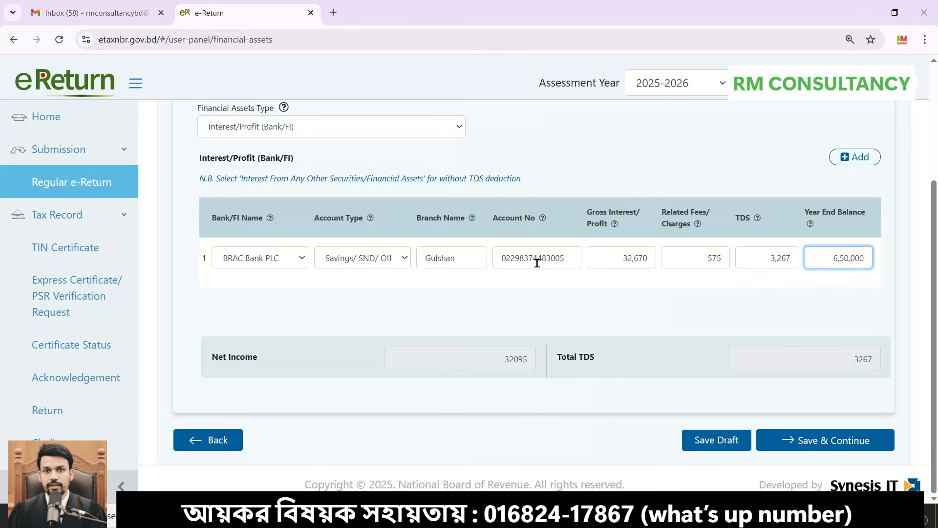
pyautogui.click(452, 259)
pyautogui.click(438, 294)
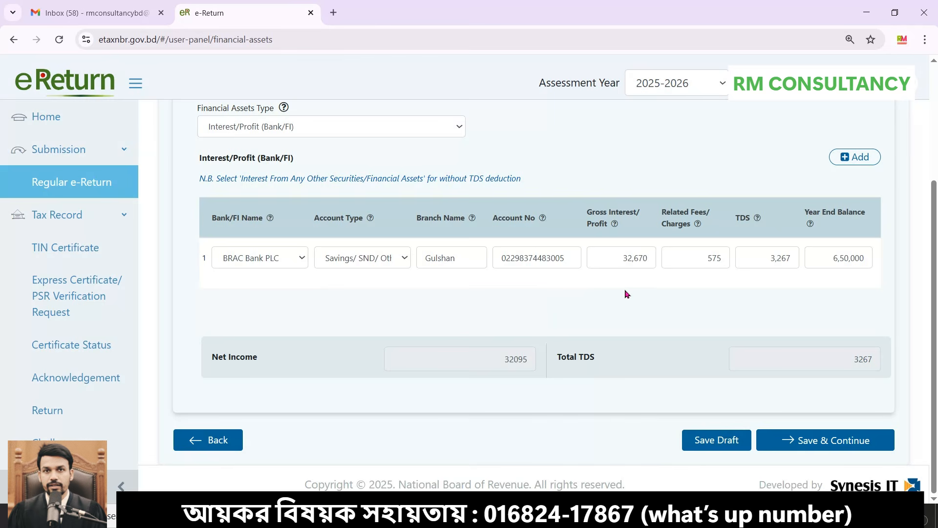
pyautogui.click(386, 258)
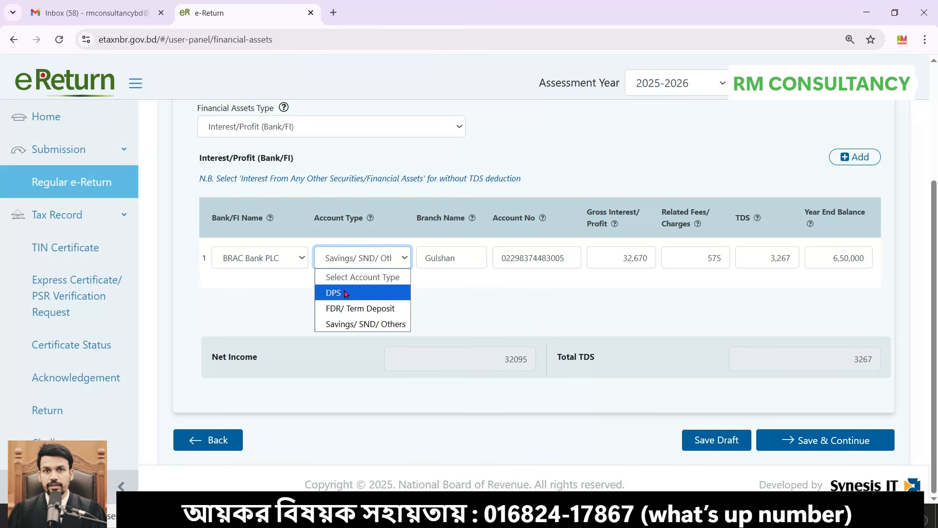
pyautogui.click(560, 293)
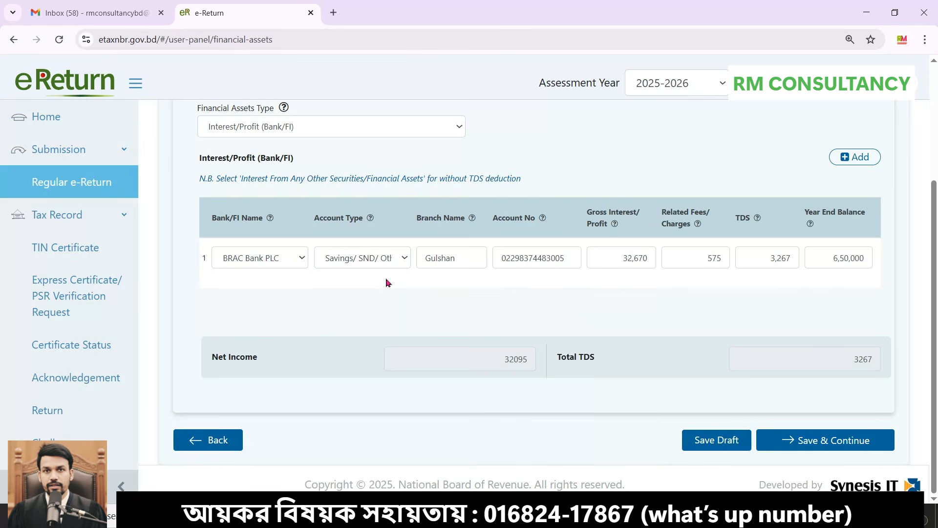
# Add a second Interest/Profit (Bank/FI) row and delete it while it is still empty
pyautogui.click(864, 158)
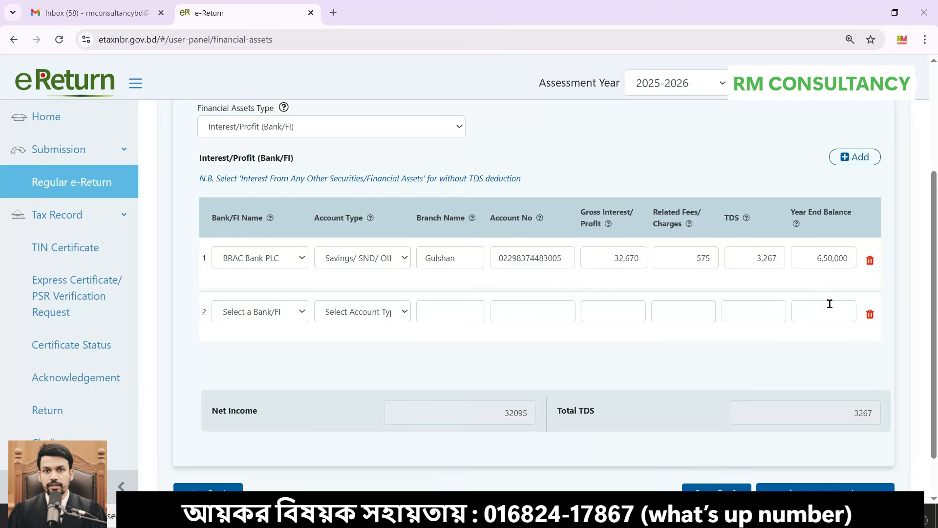
pyautogui.click(869, 313)
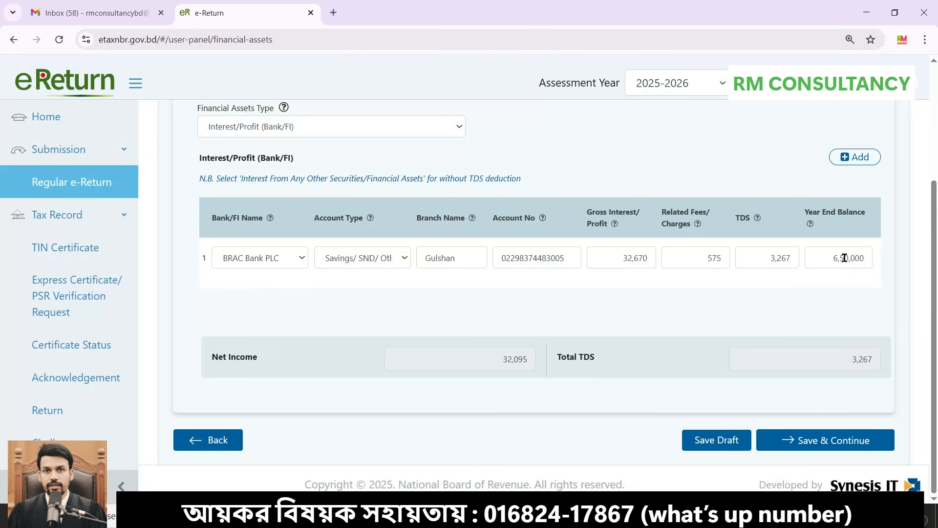
# Examine the other financial assets types on offer, such as Sanchayapatra interest, treasury bills and dividends
pyautogui.scroll(3, 600, 302)
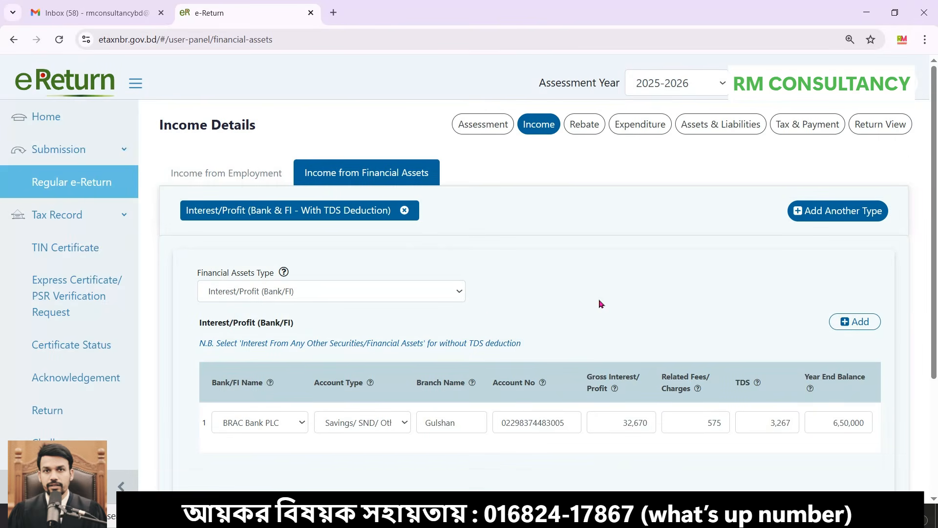
pyautogui.click(459, 292)
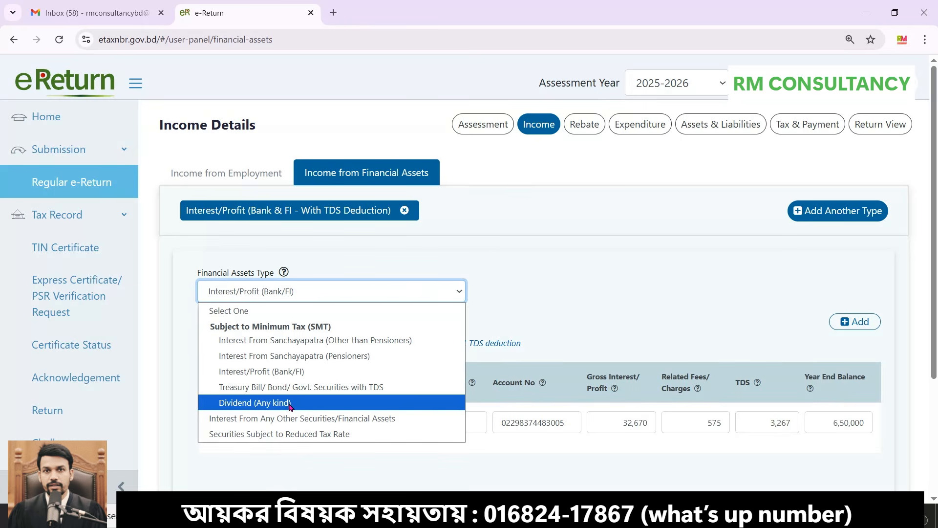
pyautogui.click(623, 288)
# Save the income from financial assets and continue to the Rebate section
pyautogui.scroll(-4, 625, 292)
pyautogui.scroll(4, 635, 305)
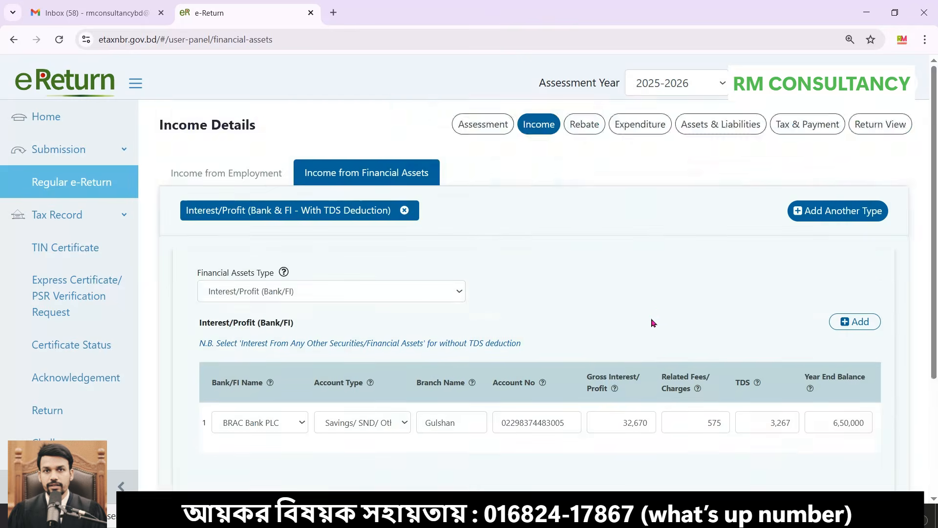
pyautogui.scroll(-4, 586, 327)
pyautogui.scroll(4, 702, 300)
pyautogui.scroll(-4, 781, 352)
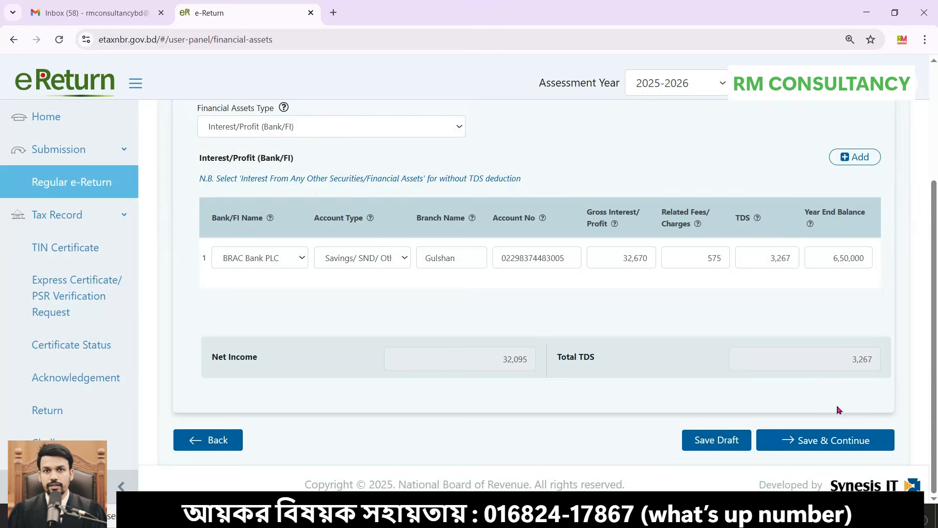
pyautogui.click(813, 439)
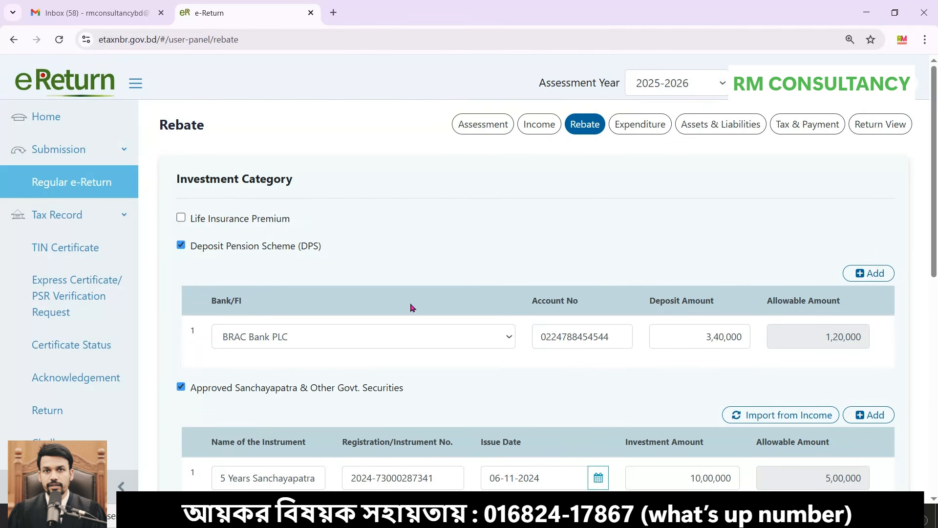
# Review the Deposit Pension Scheme entry, comparing its account number, deposit amount and allowable amount
pyautogui.click(599, 337)
pyautogui.click(597, 376)
pyautogui.doubleClick(698, 337)
pyautogui.doubleClick(708, 337)
pyautogui.click(714, 367)
pyautogui.scroll(-2, 594, 359)
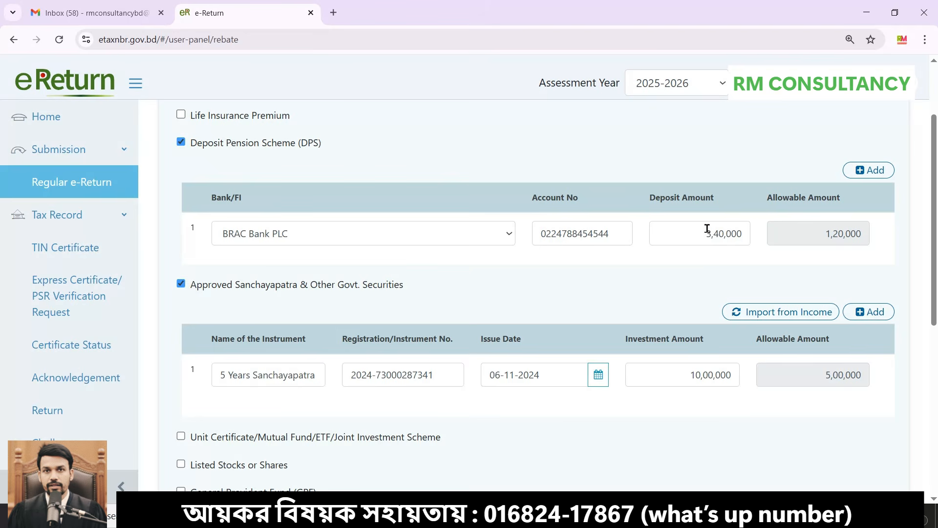
pyautogui.moveTo(699, 229); pyautogui.dragTo(742, 236)
pyautogui.click(694, 265)
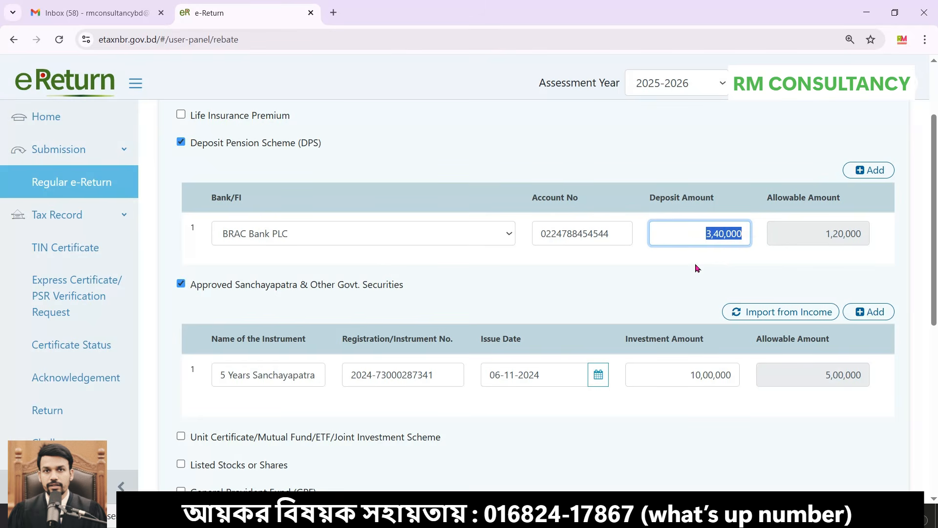
pyautogui.click(820, 237)
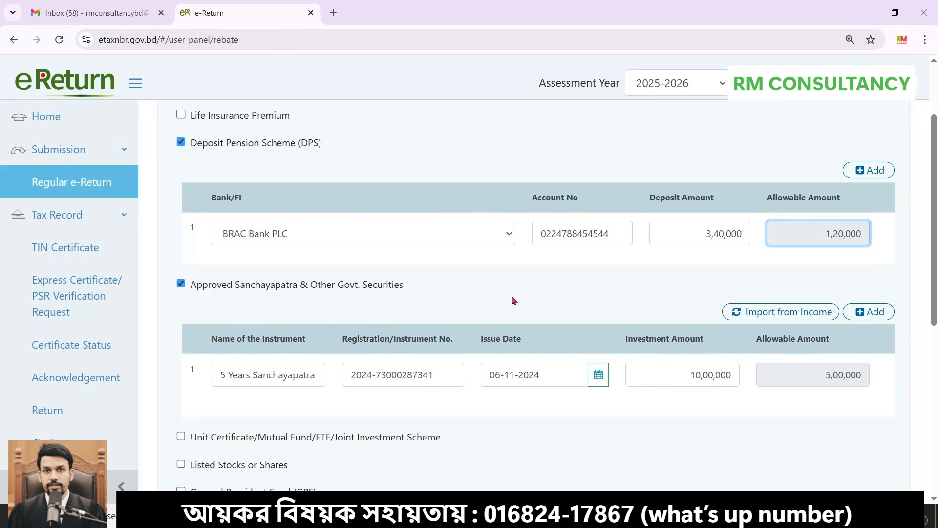
# Review the Approved Sanchayapatra entry, from instrument name, registration number and issue date to its investment and allowable amounts
pyautogui.click(251, 374)
pyautogui.click(403, 374)
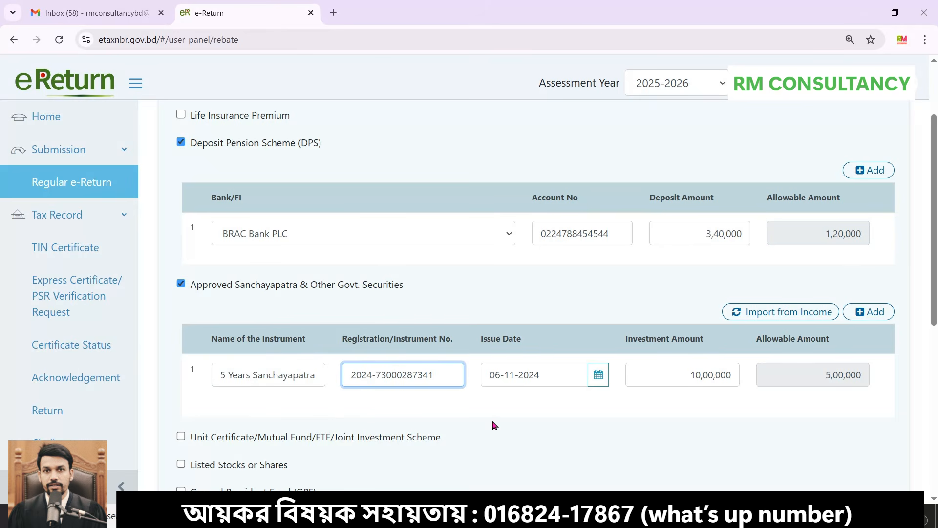
pyautogui.click(493, 425)
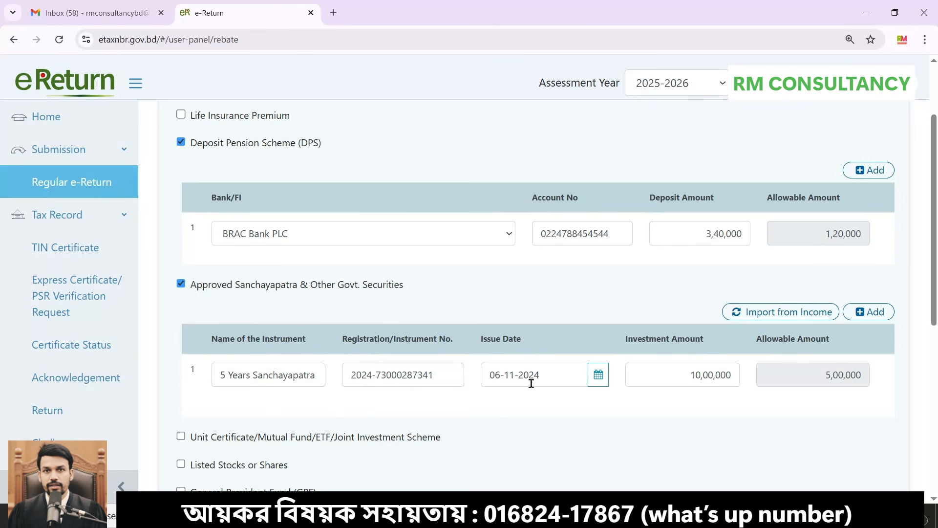
pyautogui.click(679, 375)
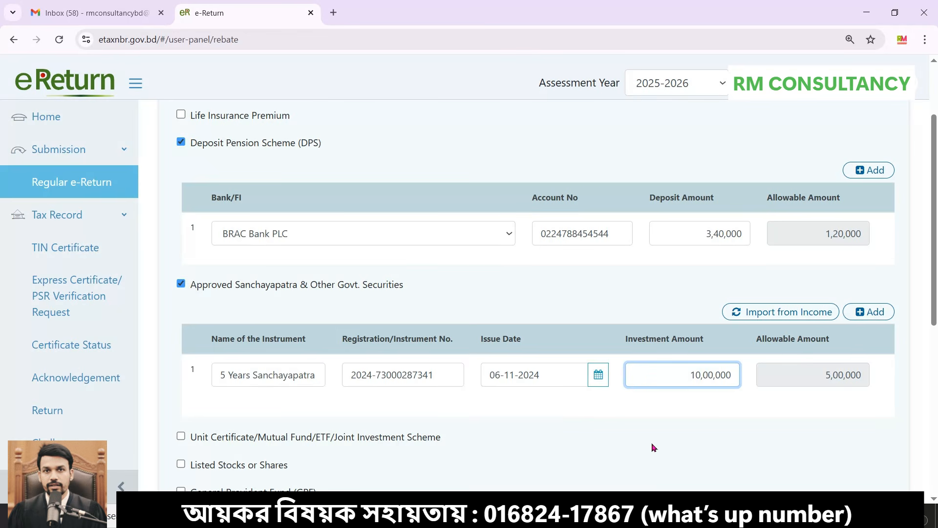
pyautogui.moveTo(667, 372); pyautogui.dragTo(758, 372)
pyautogui.click(709, 424)
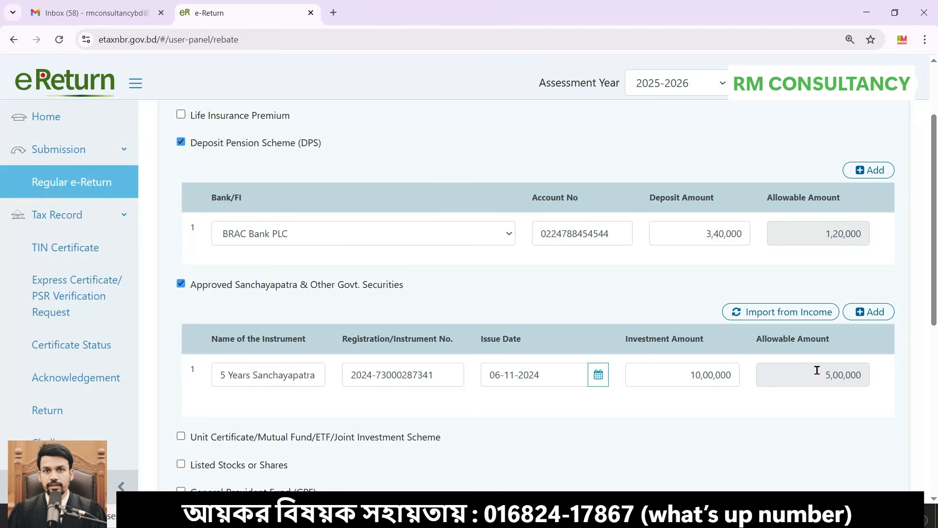
pyautogui.moveTo(817, 370); pyautogui.dragTo(819, 404)
pyautogui.click(821, 406)
pyautogui.moveTo(814, 372); pyautogui.dragTo(850, 375)
pyautogui.click(829, 409)
# Examine the Total Actual Investment and the Total Allowable Investment for Rebate
pyautogui.moveTo(936, 301); pyautogui.dragTo(937, 452)
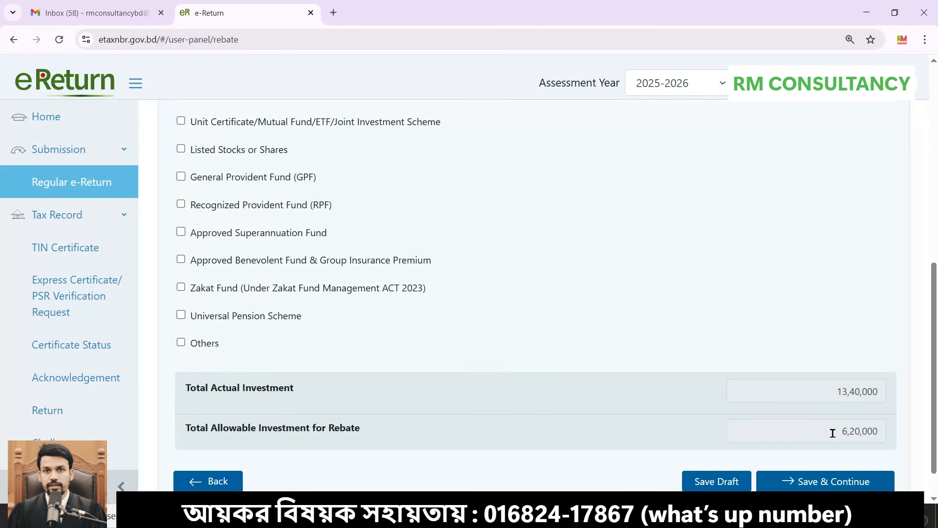
pyautogui.moveTo(833, 433); pyautogui.dragTo(836, 447)
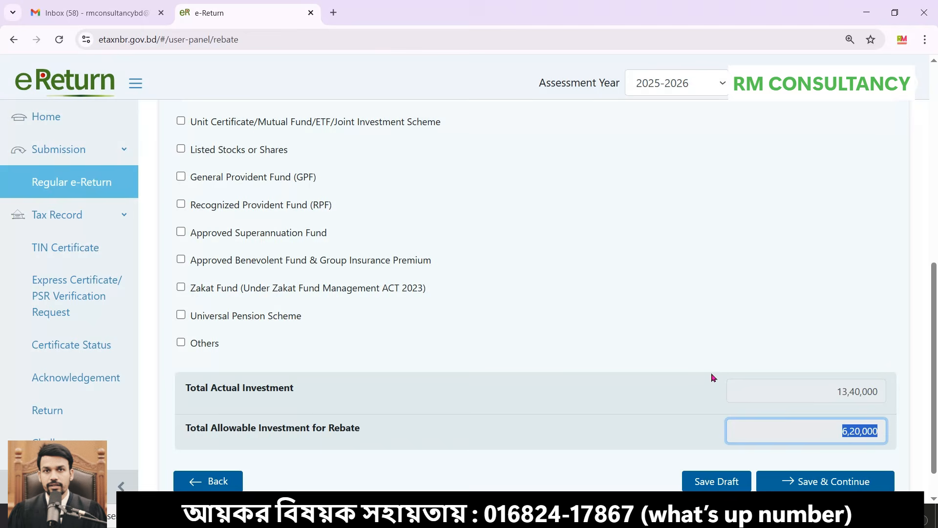
# Go back to the employment income and check the Taxable Amount in the Employment Summary
pyautogui.scroll(15, 713, 303)
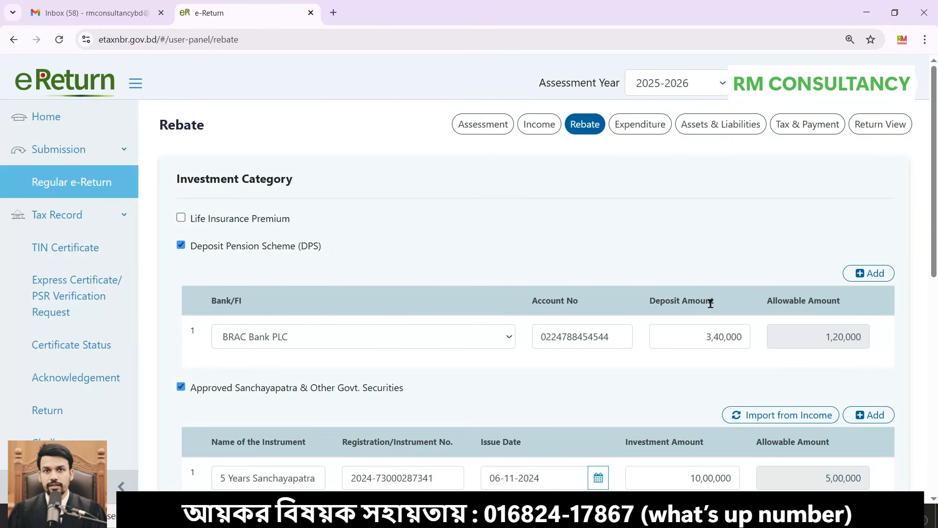
pyautogui.click(539, 126)
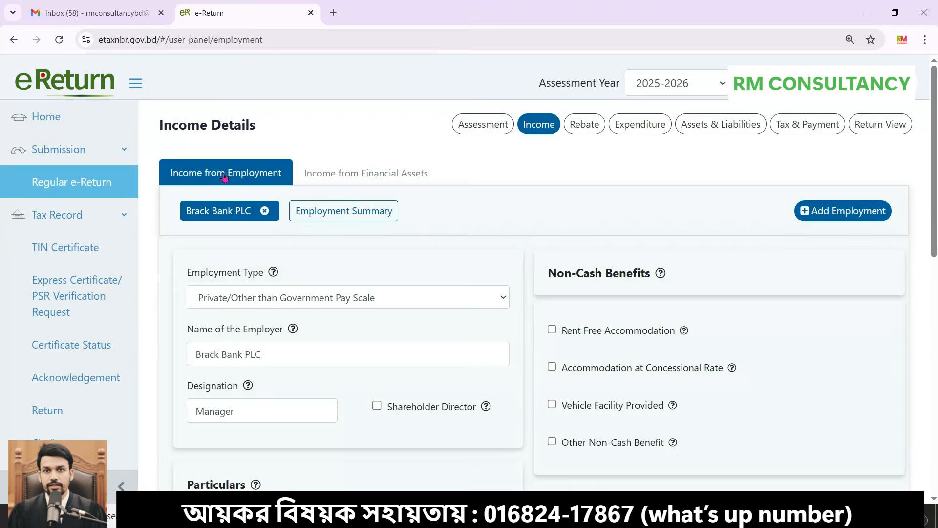
pyautogui.scroll(-8, 561, 272)
pyautogui.scroll(8, 562, 272)
pyautogui.click(370, 218)
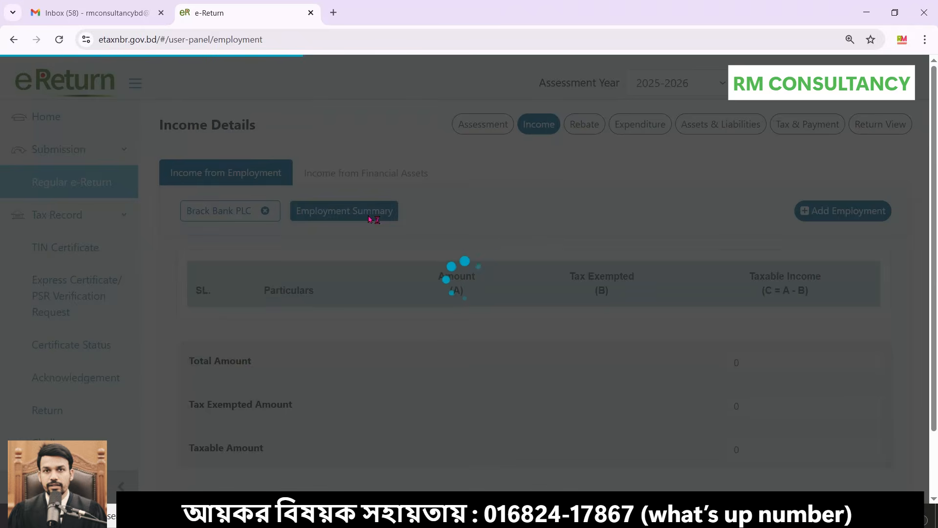
pyautogui.scroll(-10, 782, 279)
pyautogui.moveTo(787, 377); pyautogui.dragTo(698, 380)
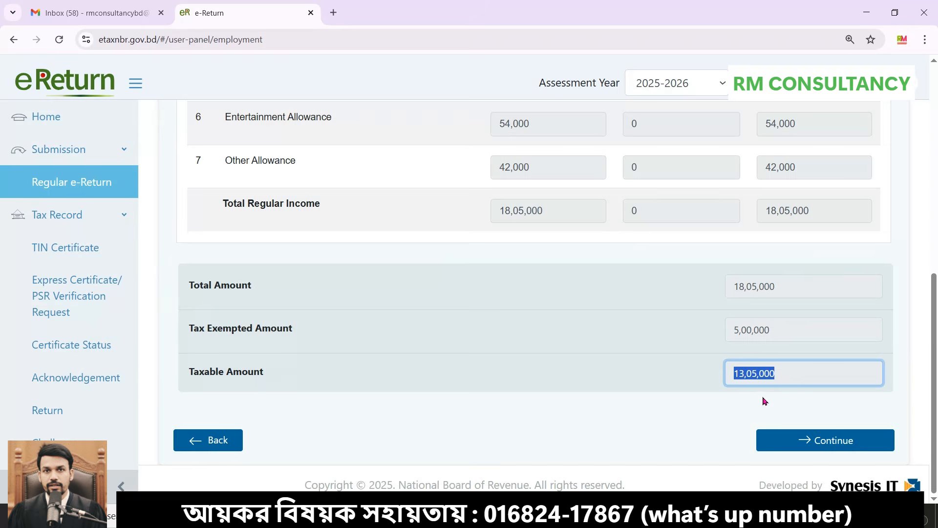
pyautogui.scroll(9, 746, 402)
# Return to the Rebate section and check the Total Allowable Investment for Rebate
pyautogui.click(590, 129)
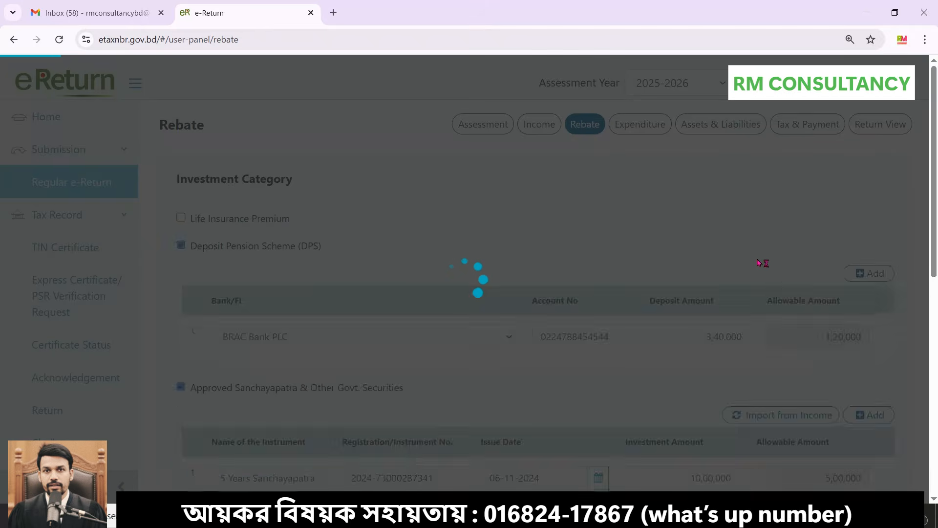
pyautogui.scroll(-10, 760, 263)
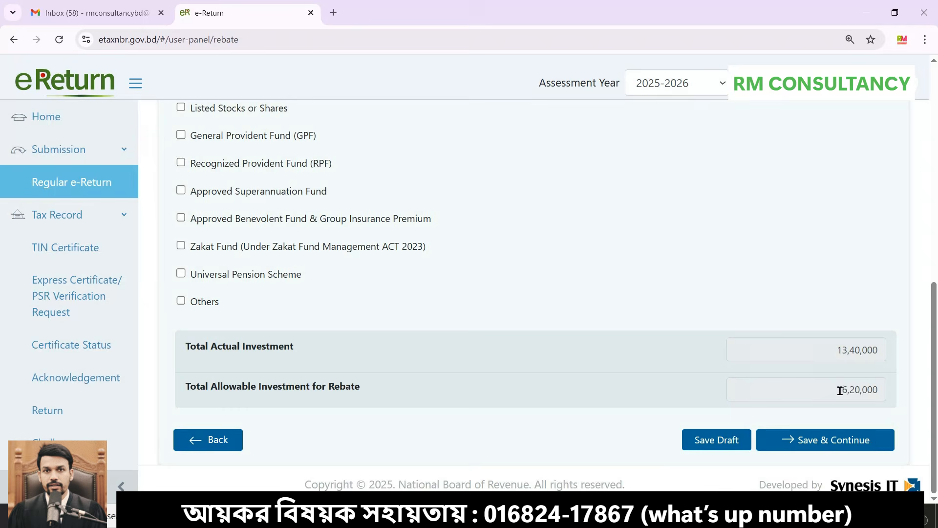
pyautogui.moveTo(840, 389); pyautogui.dragTo(891, 399)
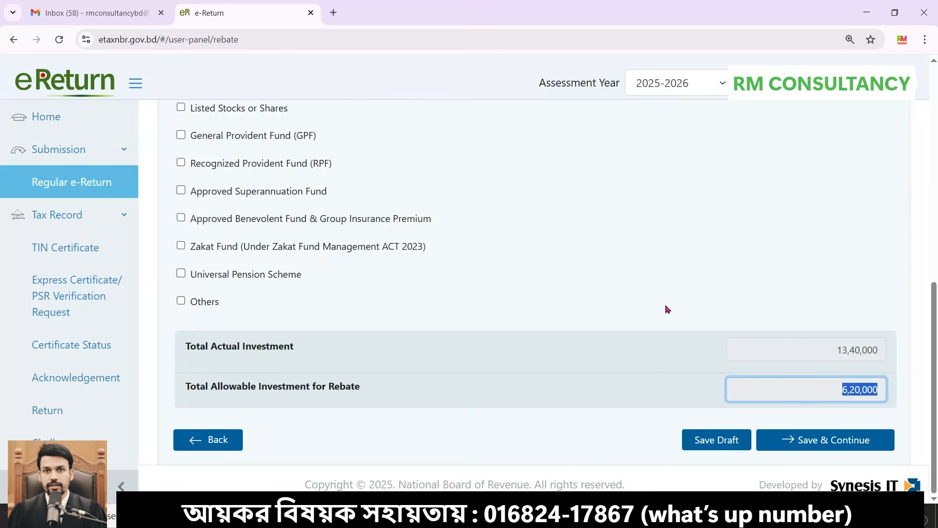
pyautogui.scroll(10, 667, 309)
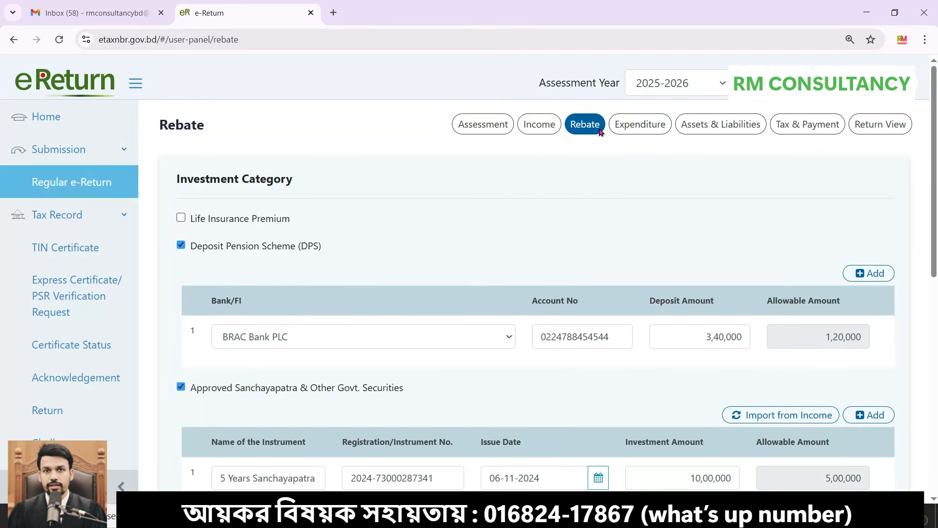
# Save the Rebate section and continue to the Expenditure section
pyautogui.click(639, 125)
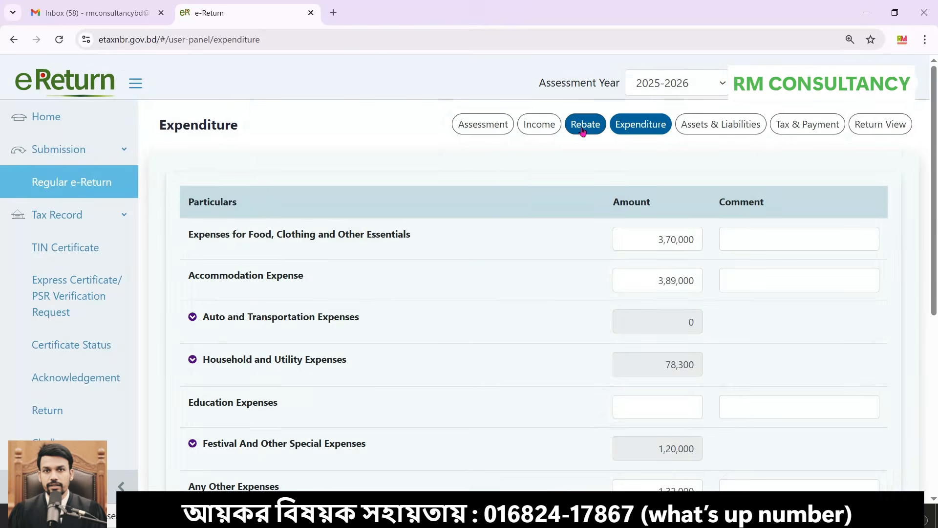
pyautogui.click(591, 126)
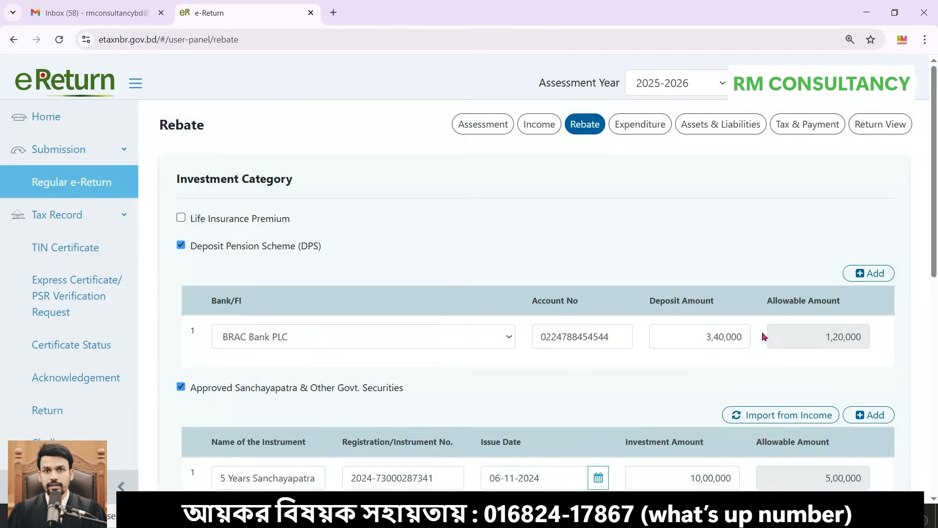
pyautogui.scroll(-10, 806, 372)
pyautogui.click(827, 440)
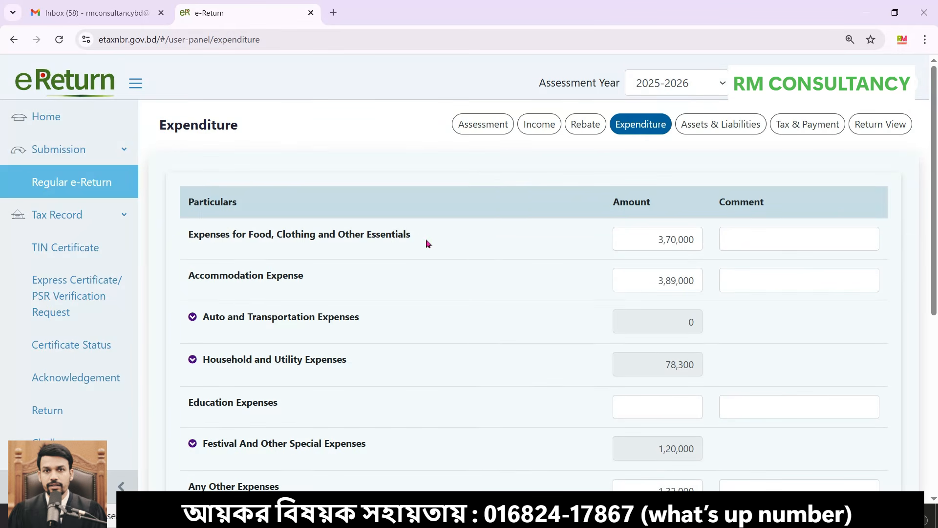
# Review the food and clothing, accommodation, and auto and transportation amounts, expanding the transportation breakdown
pyautogui.click(645, 238)
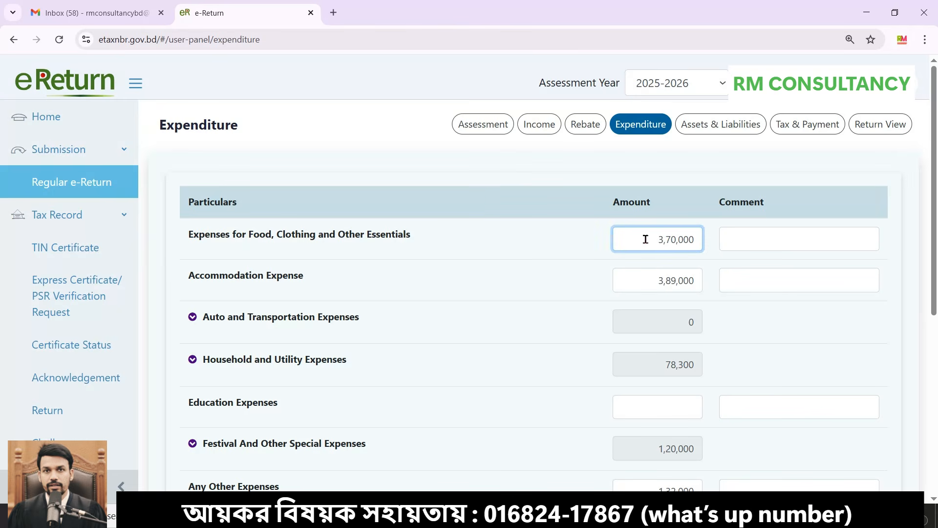
pyautogui.click(637, 277)
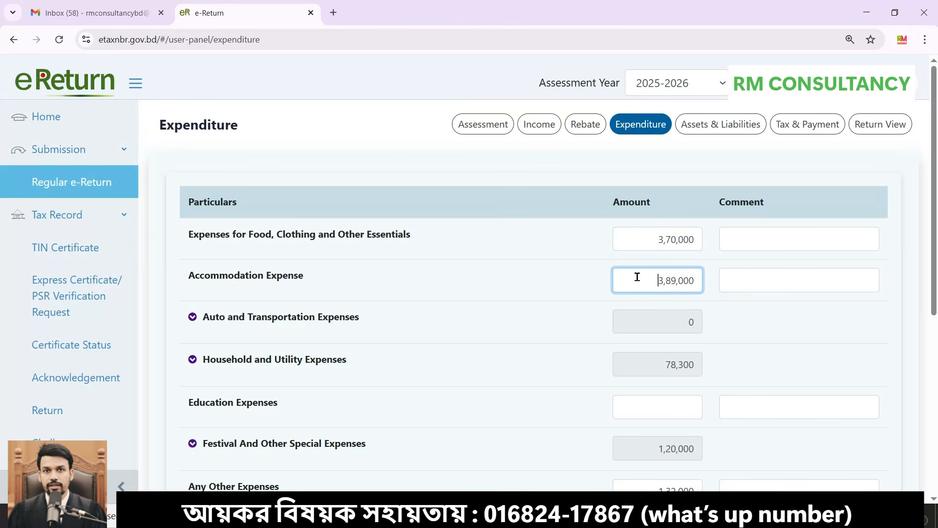
pyautogui.click(276, 321)
pyautogui.scroll(-2, 383, 324)
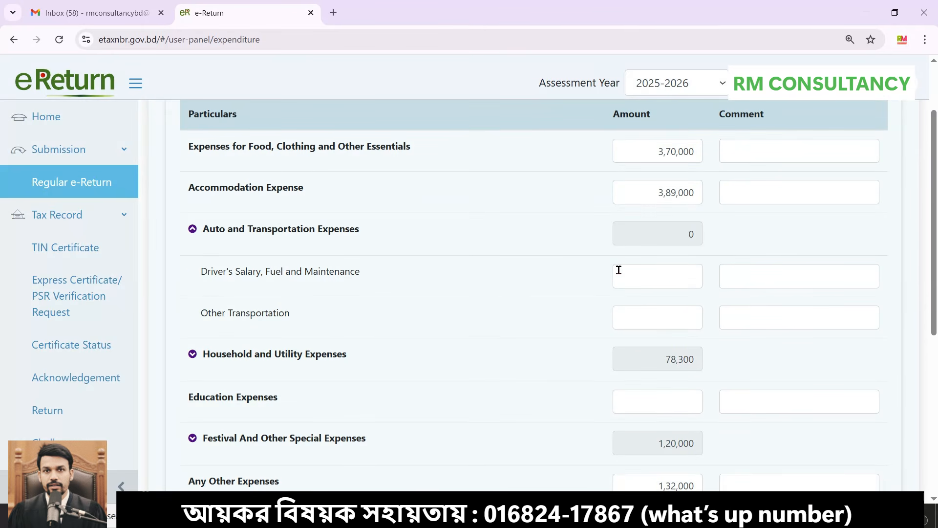
pyautogui.click(667, 274)
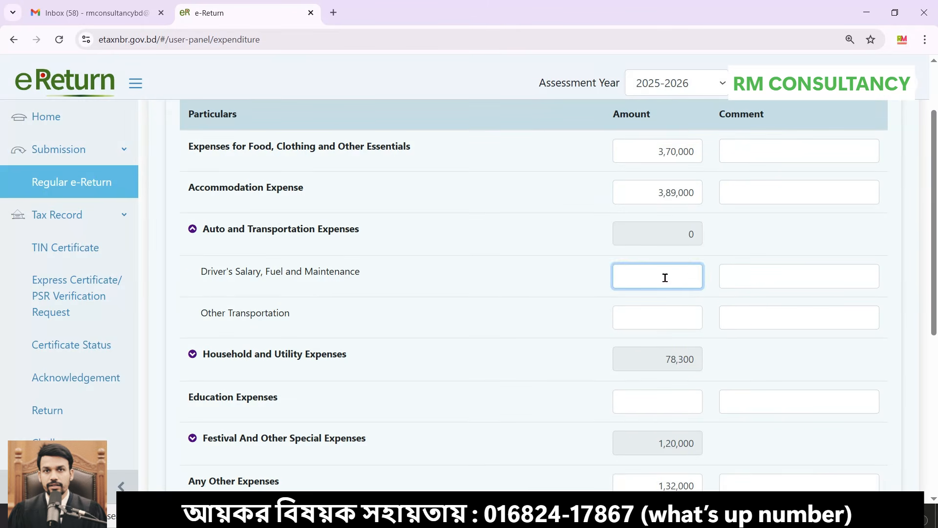
pyautogui.scroll(-2, 354, 310)
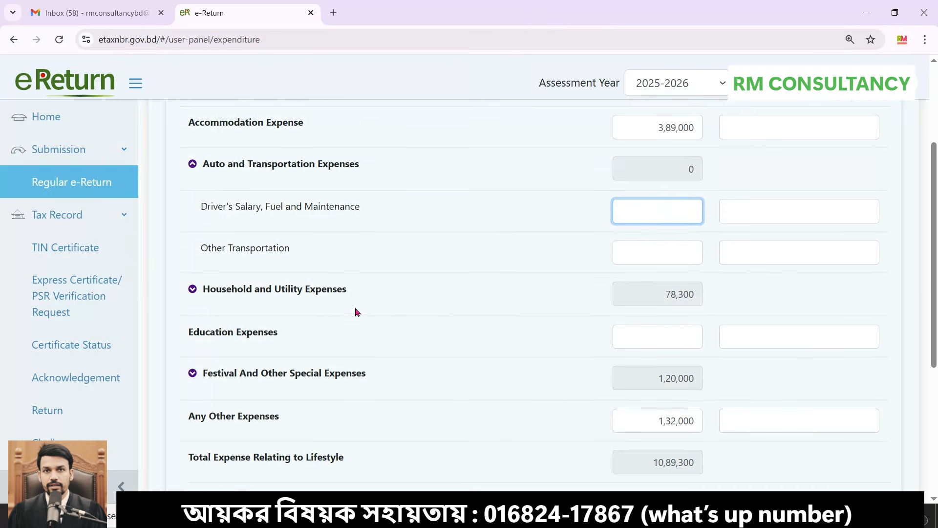
# Expand Household and Utility Expenses and review the electricity, gas and water, and phone and internet amounts
pyautogui.click(299, 255)
pyautogui.click(680, 302)
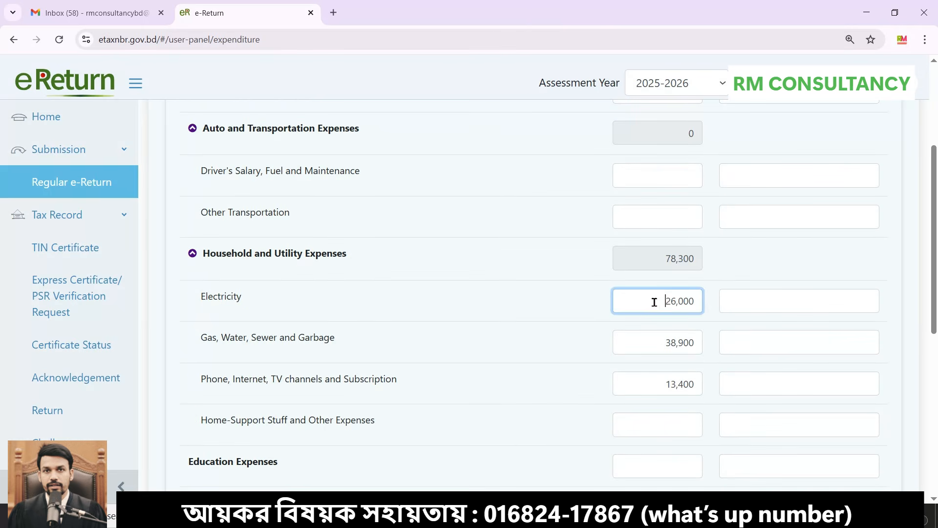
pyautogui.scroll(-1, 231, 320)
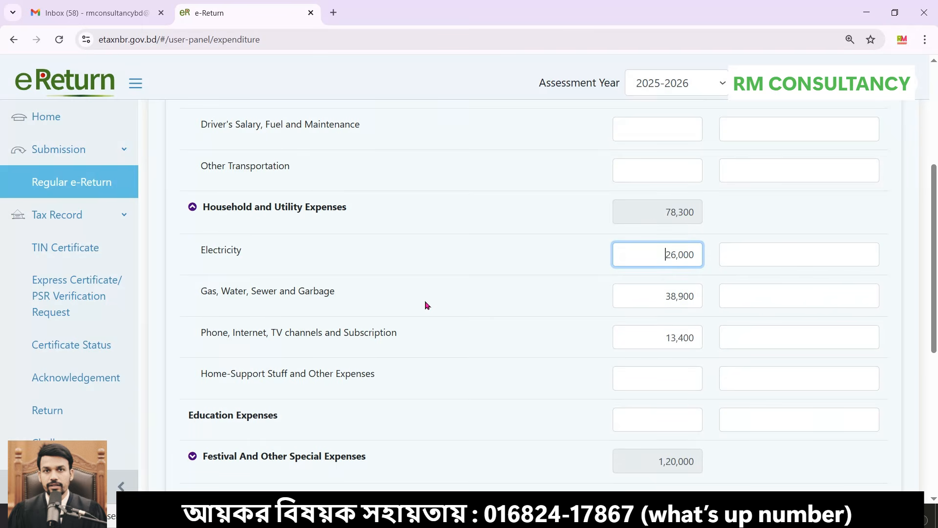
pyautogui.click(639, 295)
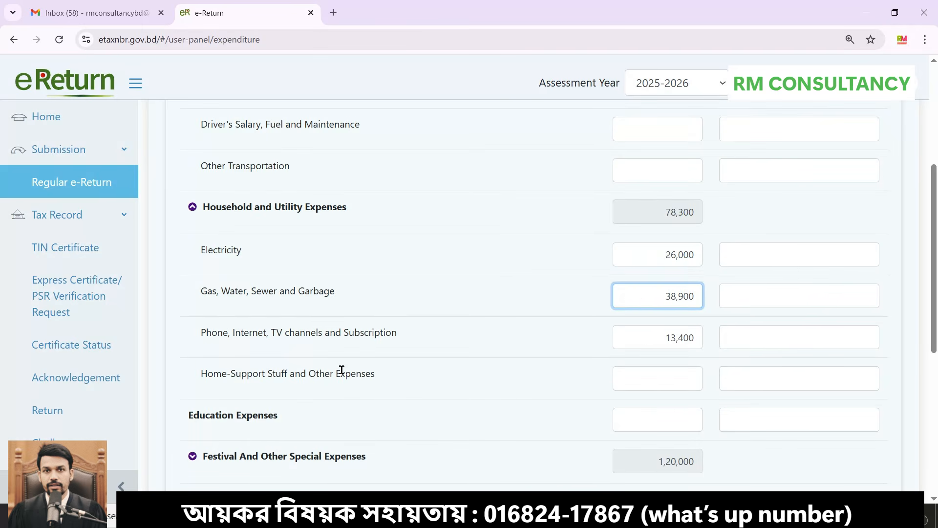
pyautogui.click(641, 338)
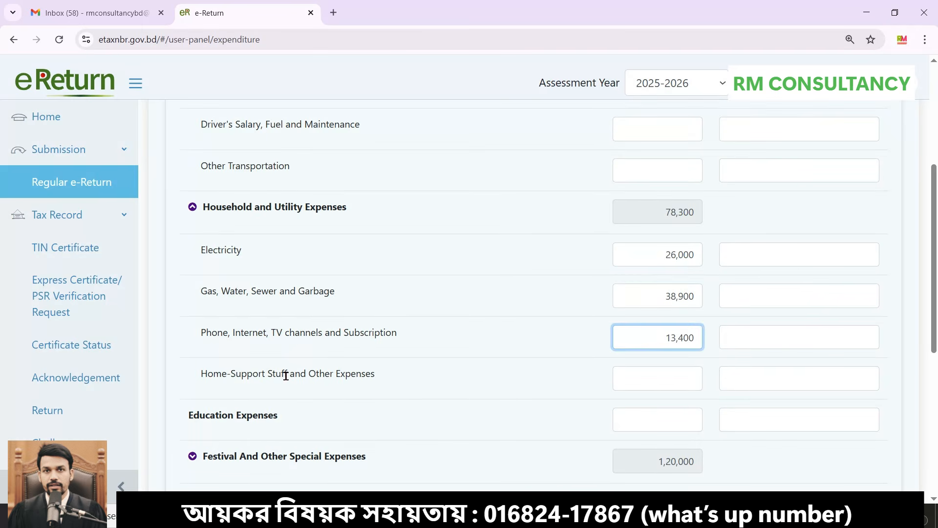
pyautogui.scroll(-1, 601, 351)
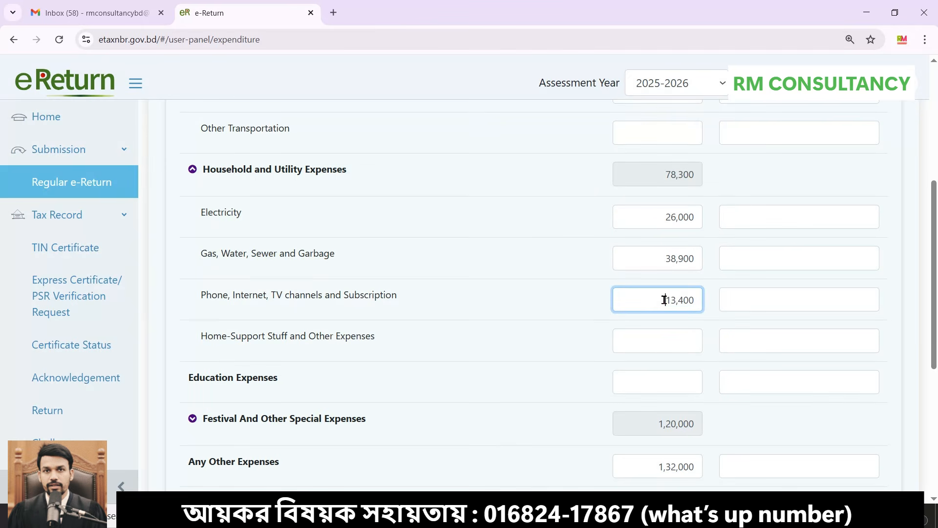
pyautogui.moveTo(662, 300); pyautogui.dragTo(709, 303)
pyautogui.scroll(-1, 220, 342)
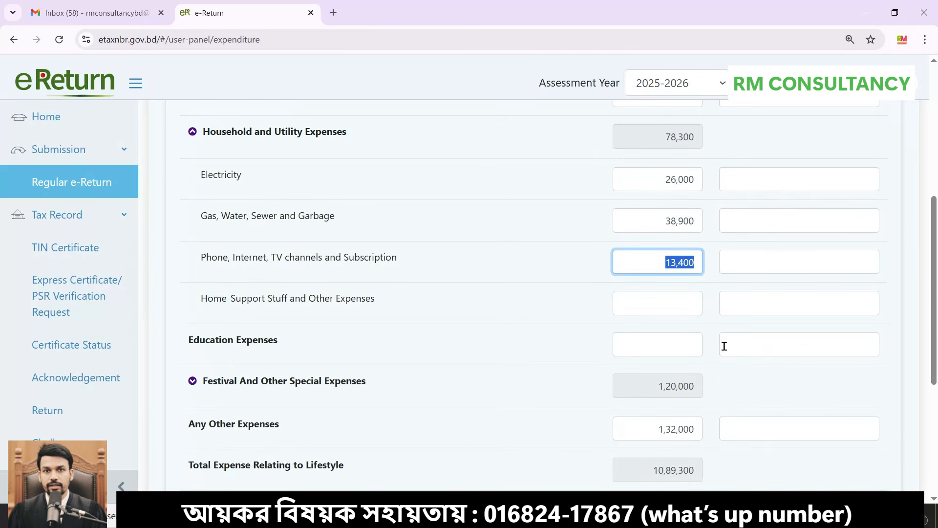
# Review the Education Expenses, the Festival, Party, Events amount under special expenses, and Any Other Expenses
pyautogui.click(661, 345)
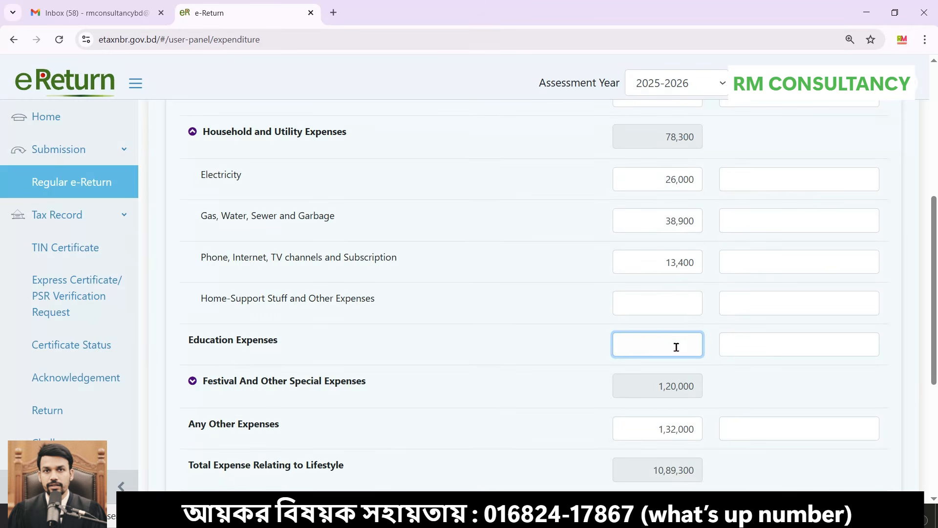
pyautogui.scroll(-2, 650, 338)
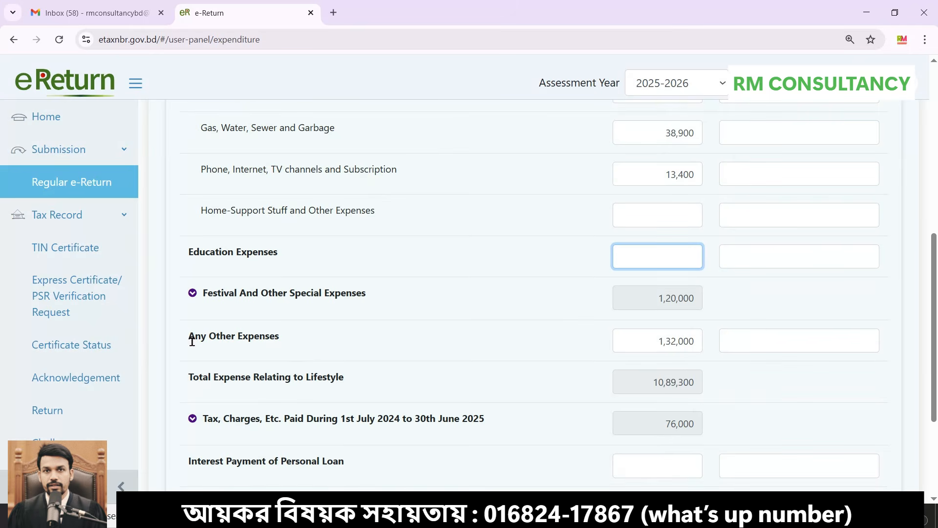
pyautogui.click(296, 296)
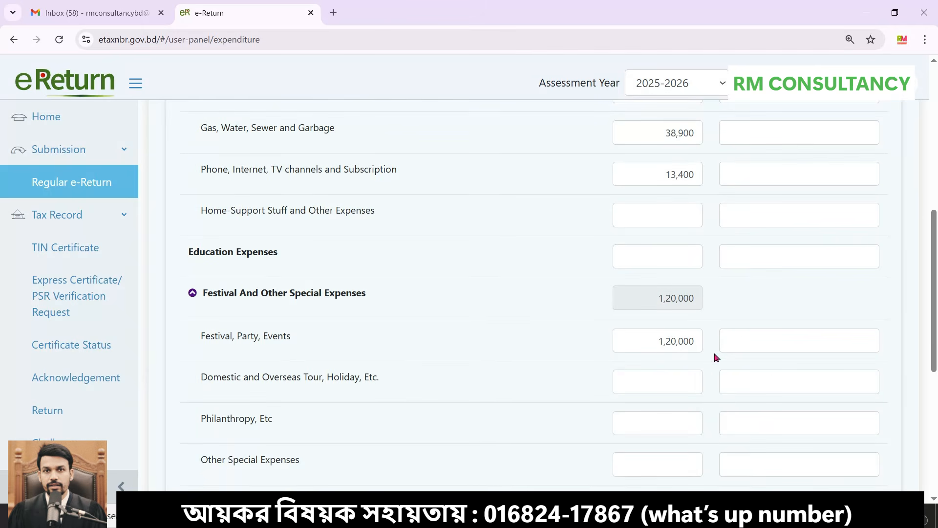
pyautogui.click(645, 338)
pyautogui.scroll(-5, 640, 340)
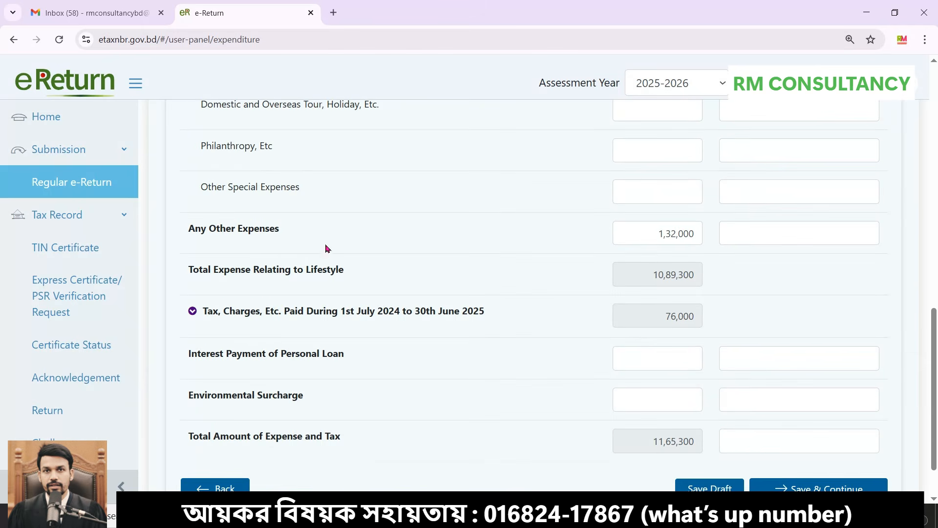
pyautogui.click(650, 236)
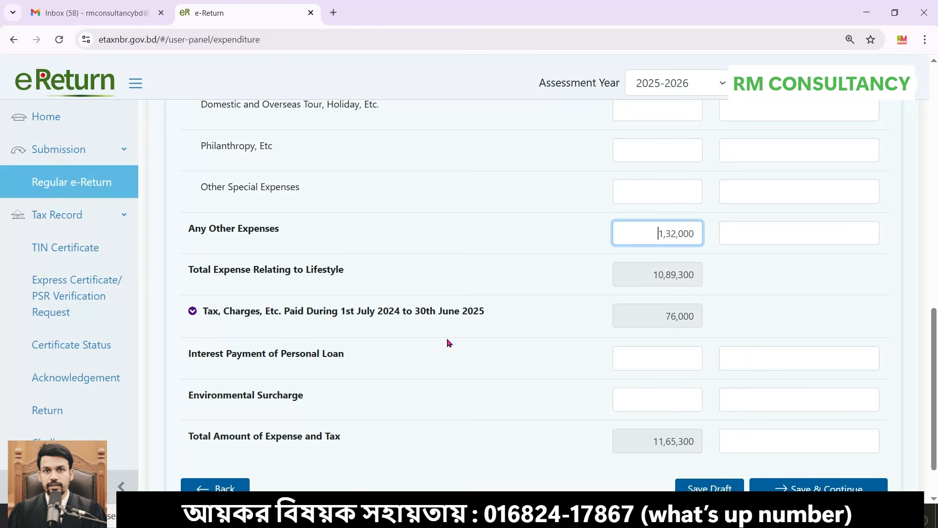
# Check the Payment of Tax at Source & Advance Tax amount, then save the expenditures and continue to Assets & Liabilities
pyautogui.click(273, 315)
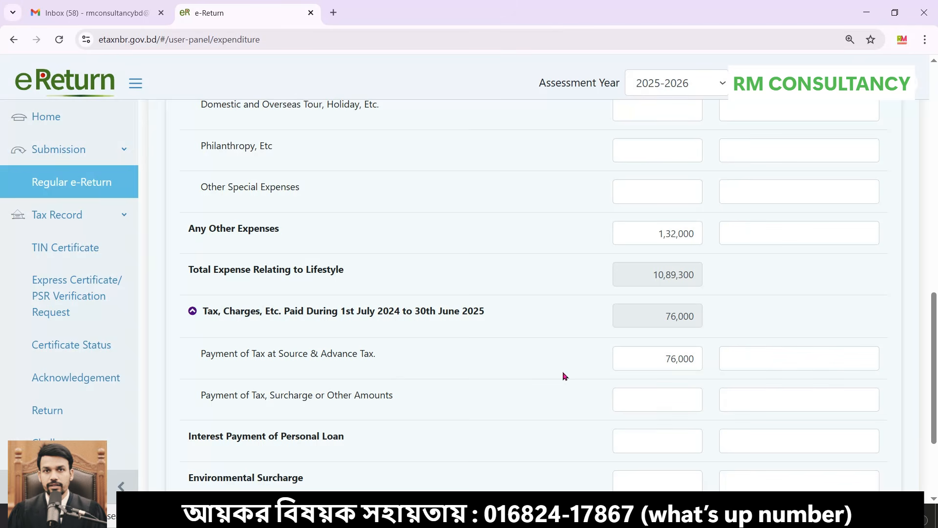
pyautogui.click(639, 357)
pyautogui.scroll(-3, 529, 360)
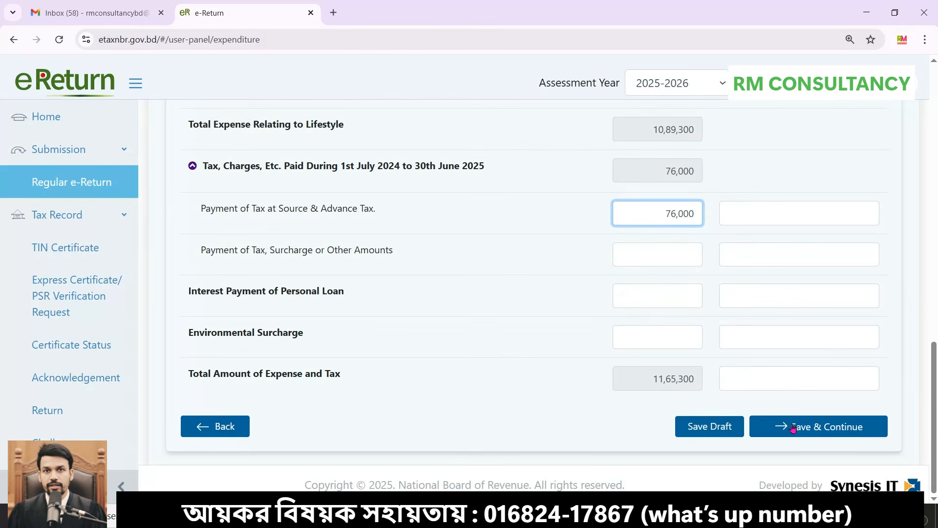
pyautogui.moveTo(655, 212); pyautogui.dragTo(719, 222)
pyautogui.click(806, 426)
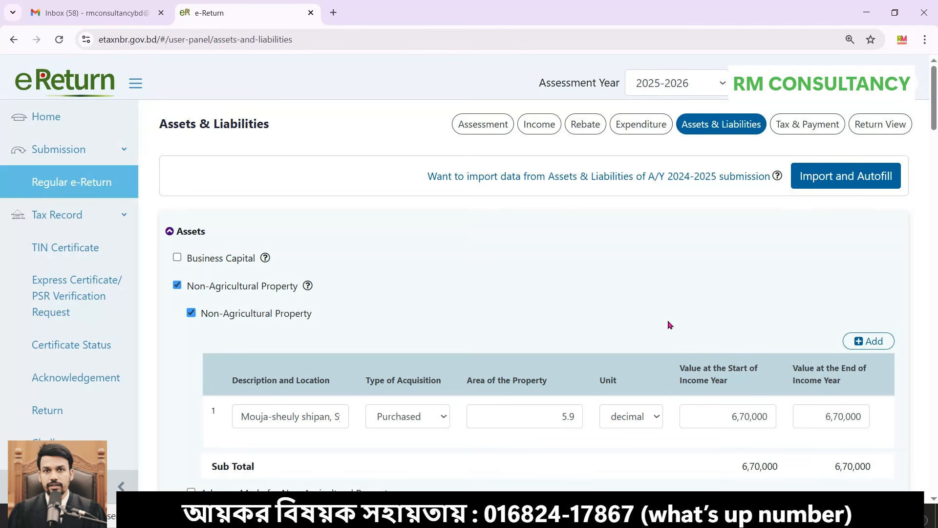
# Review the Non-Agricultural Property entry under Assets, including its description and location, type of acquisition and value
pyautogui.click(545, 248)
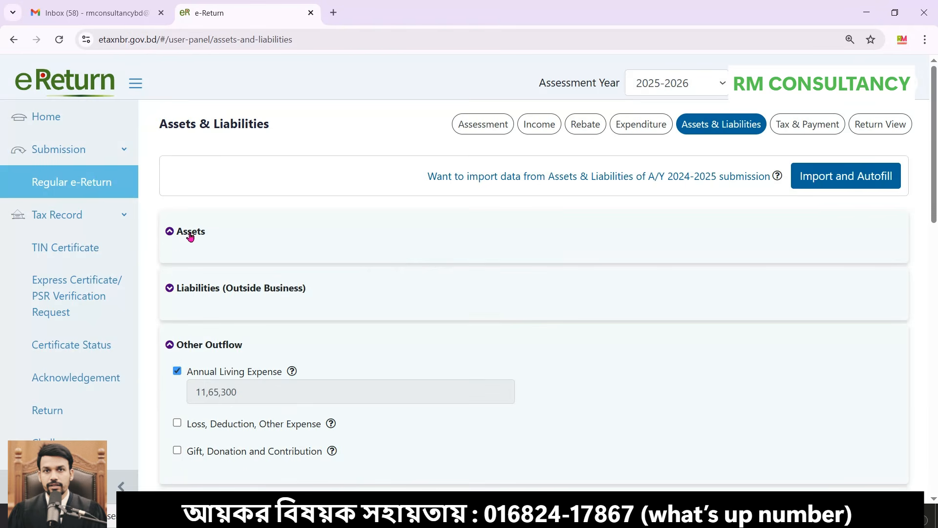
pyautogui.click(190, 234)
pyautogui.scroll(-2, 398, 279)
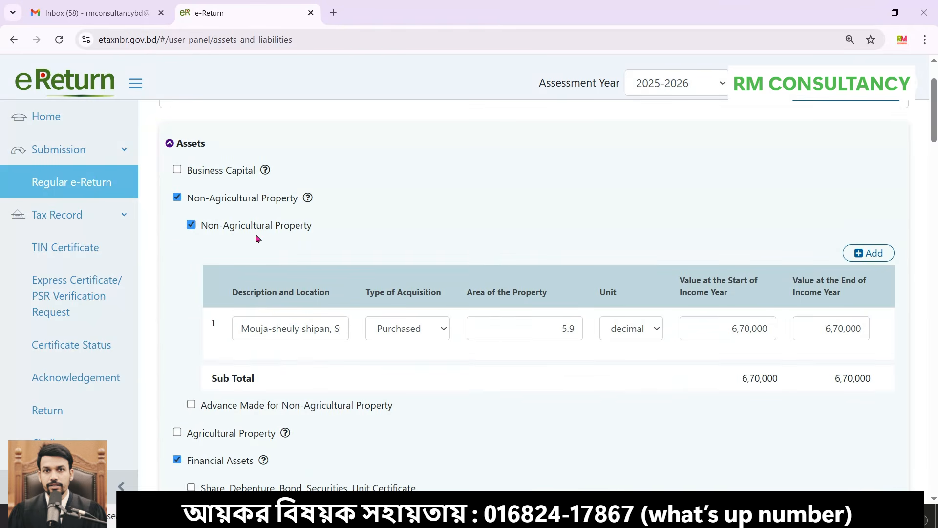
pyautogui.click(272, 329)
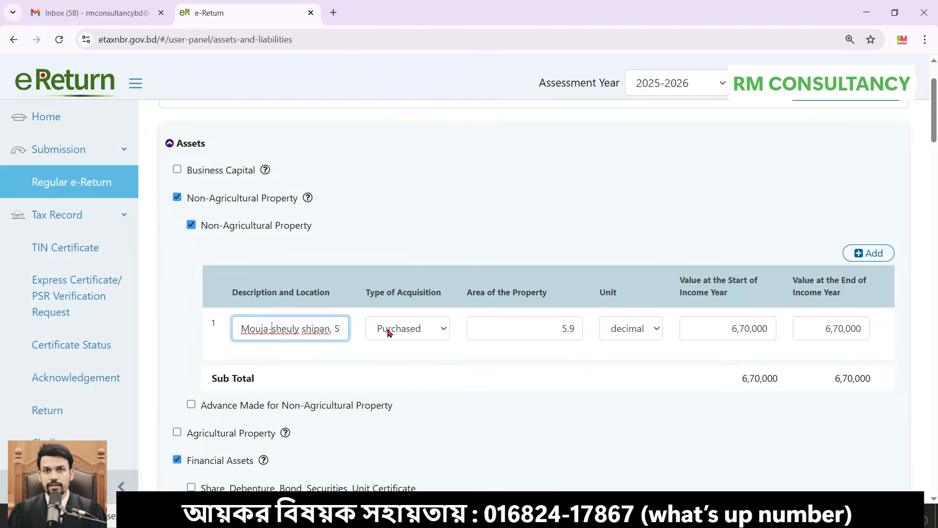
pyautogui.click(391, 328)
pyautogui.click(525, 378)
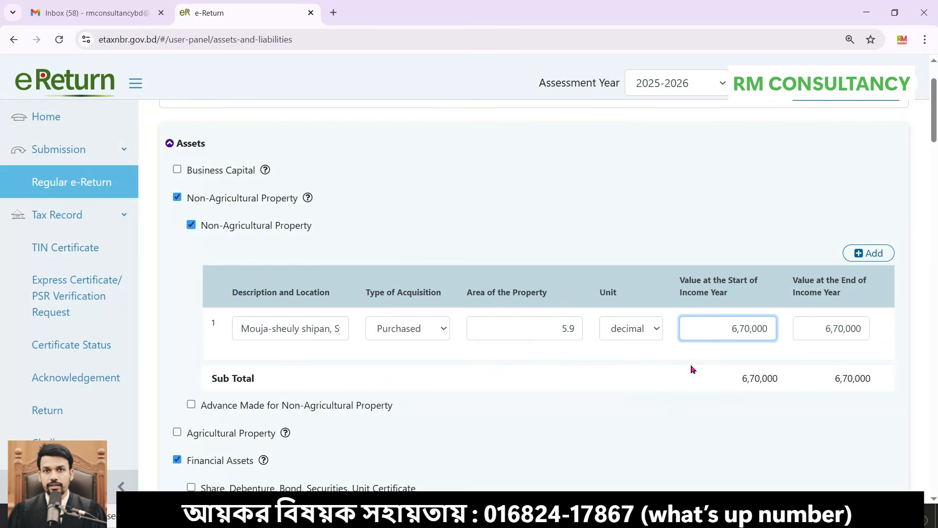
# Try an Advance Made for Non-Agricultural Property entry with a flat booking as particulars and Purchased as the type of acquisition
pyautogui.scroll(-2, 593, 369)
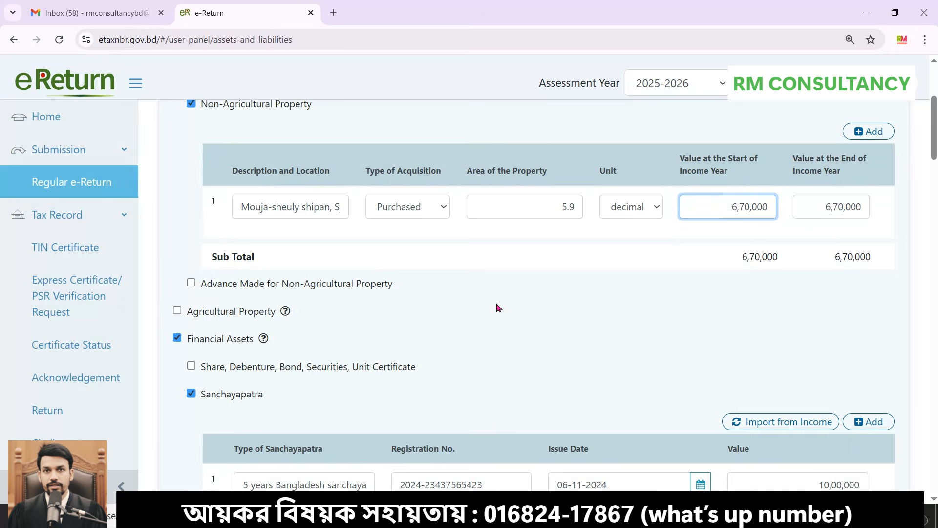
pyautogui.scroll(-1, 498, 306)
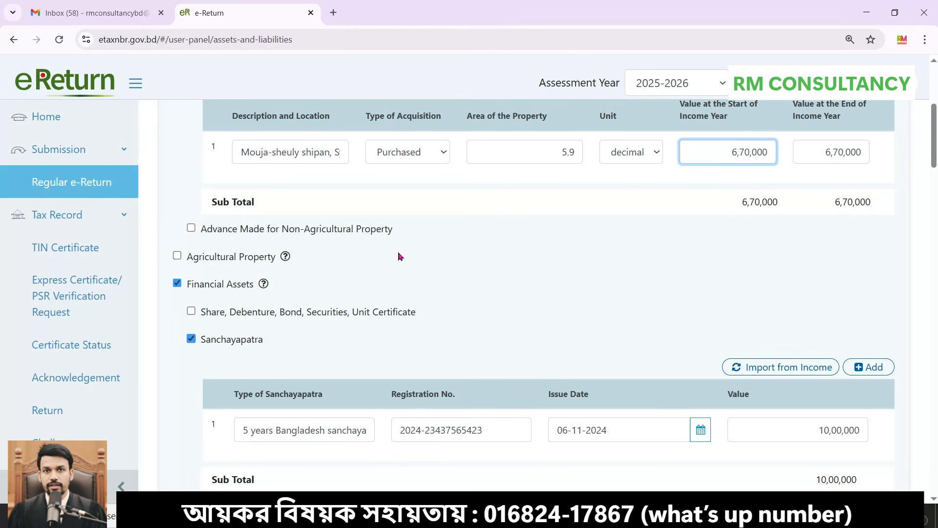
pyautogui.click(190, 228)
pyautogui.click(326, 322)
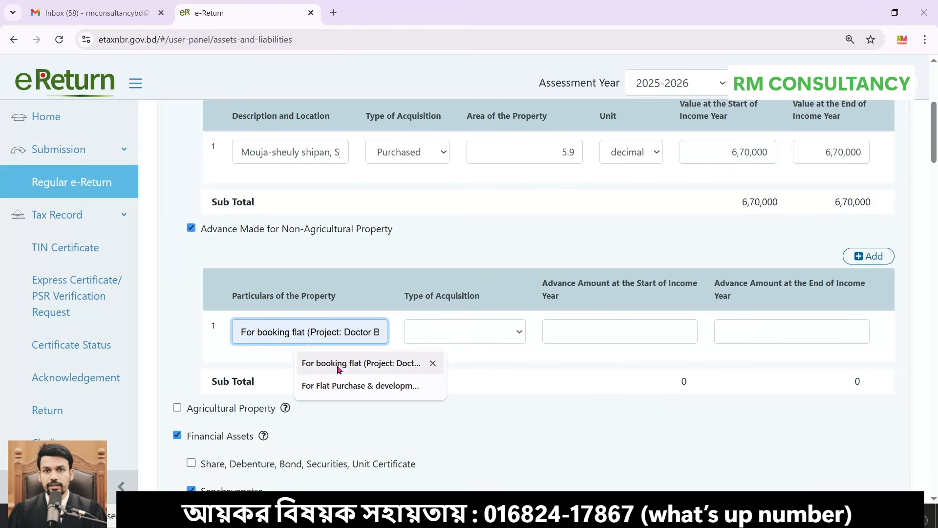
pyautogui.click(309, 369)
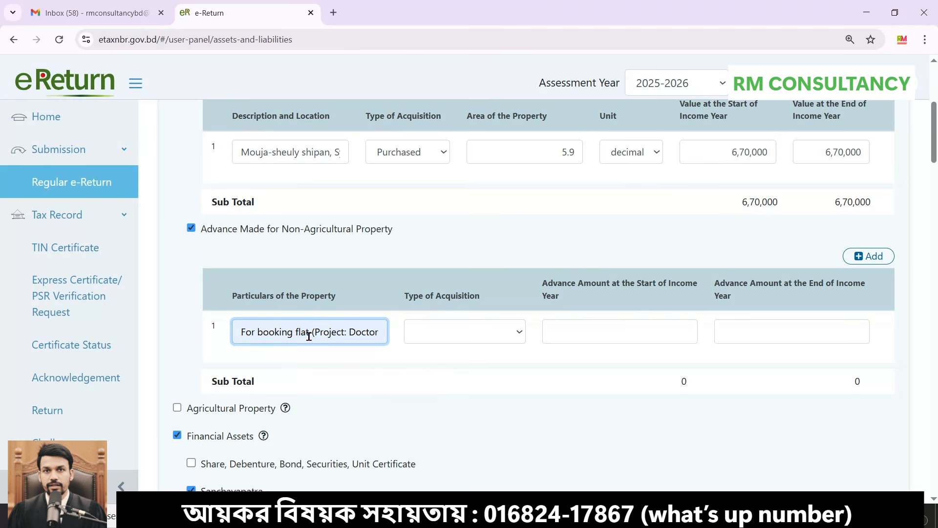
pyautogui.click(492, 335)
pyautogui.click(466, 351)
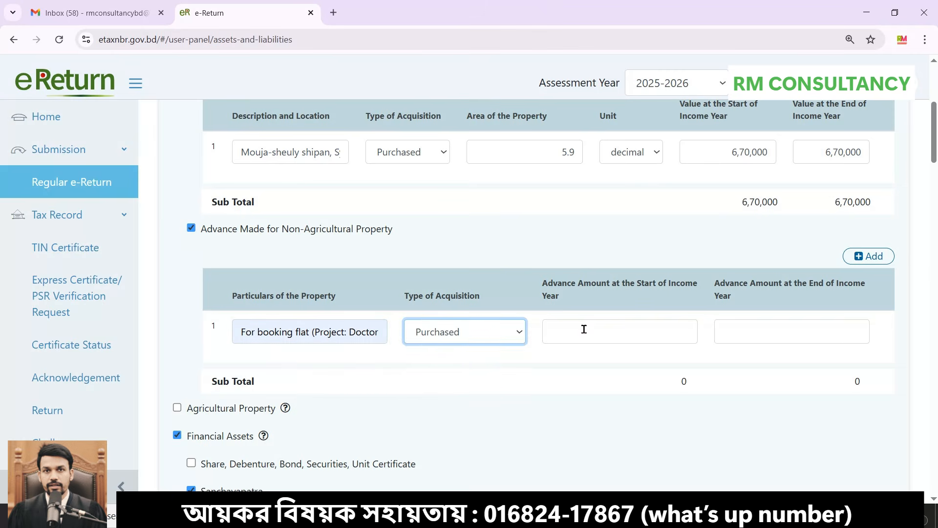
# Check the advance amount fields for the start and end of the income year, then remove the non-agricultural property advance
pyautogui.click(584, 327)
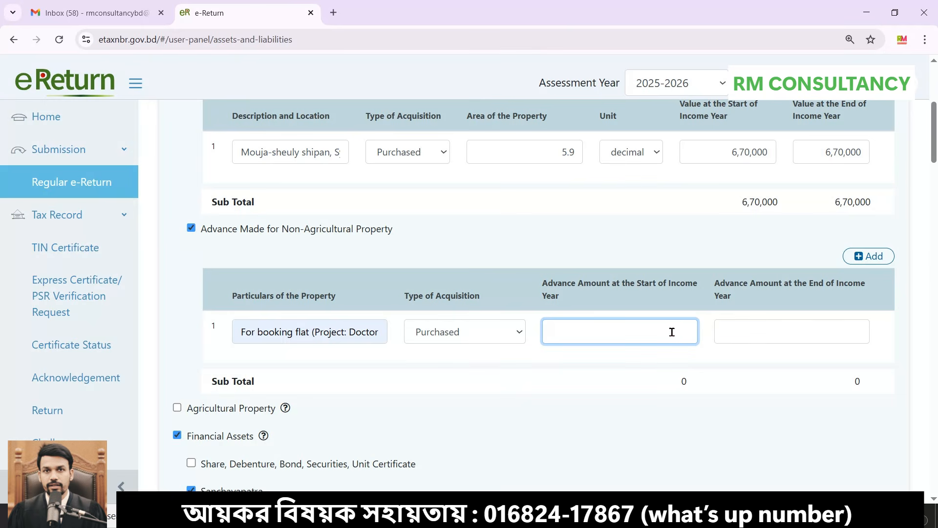
pyautogui.click(772, 327)
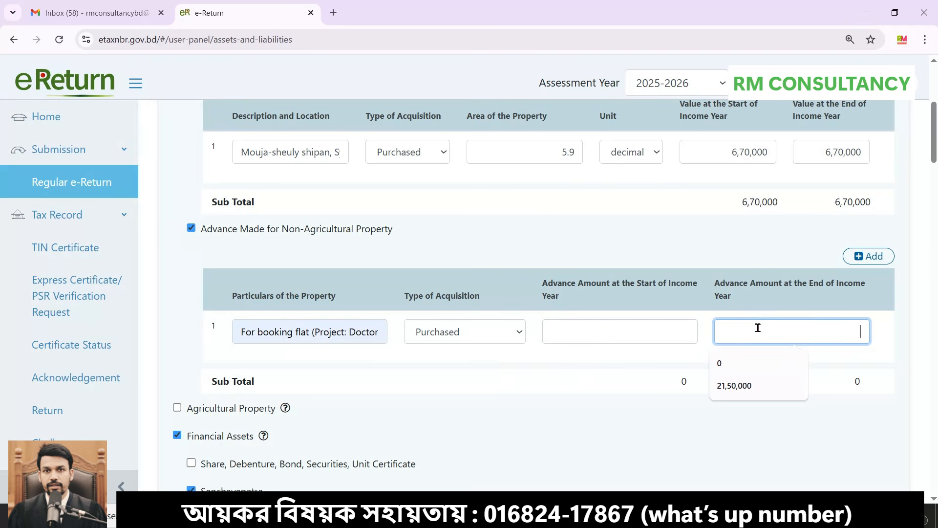
pyautogui.click(586, 423)
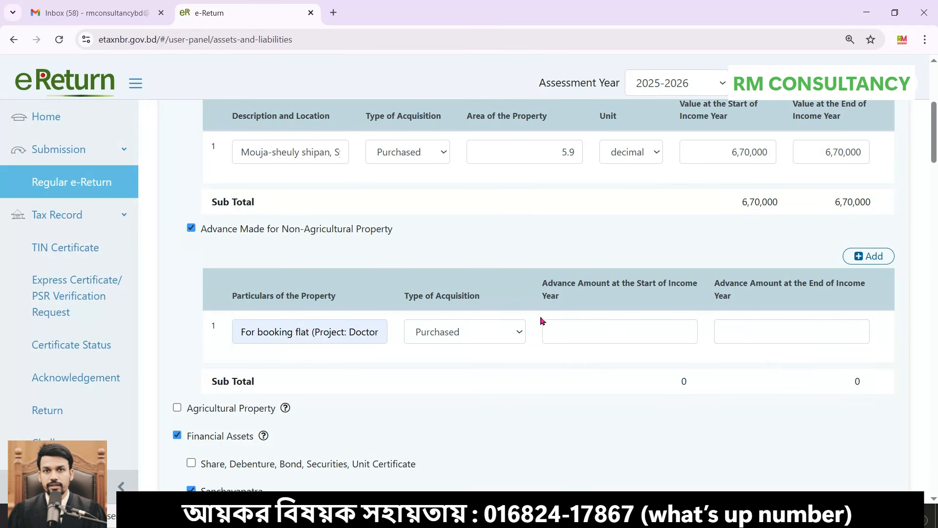
pyautogui.click(191, 228)
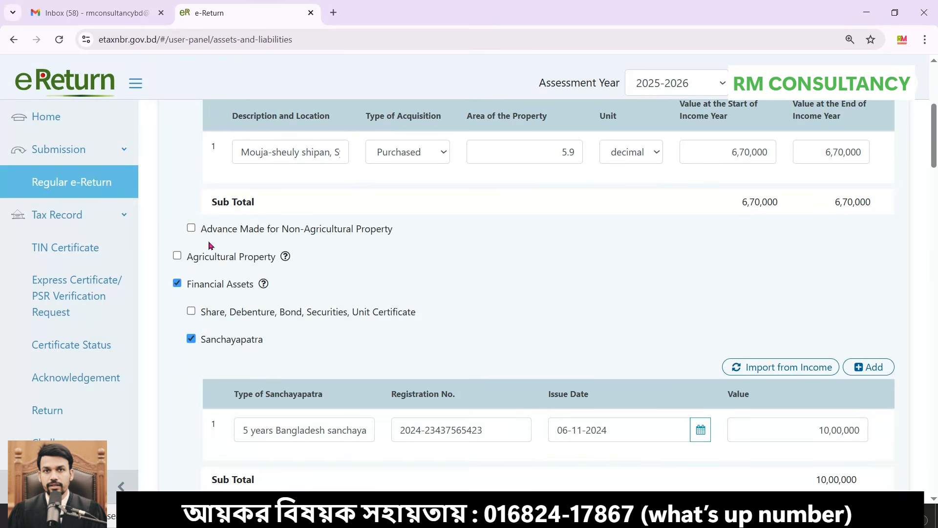
# Review the Sanchayapatra entry under Financial Assets, including its type, registration number, issue date and value
pyautogui.scroll(-2, 465, 286)
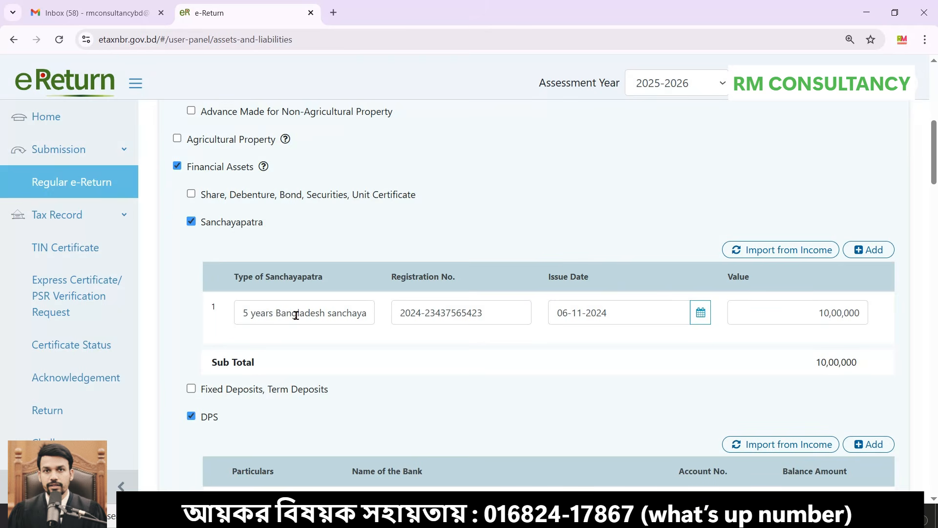
pyautogui.click(793, 312)
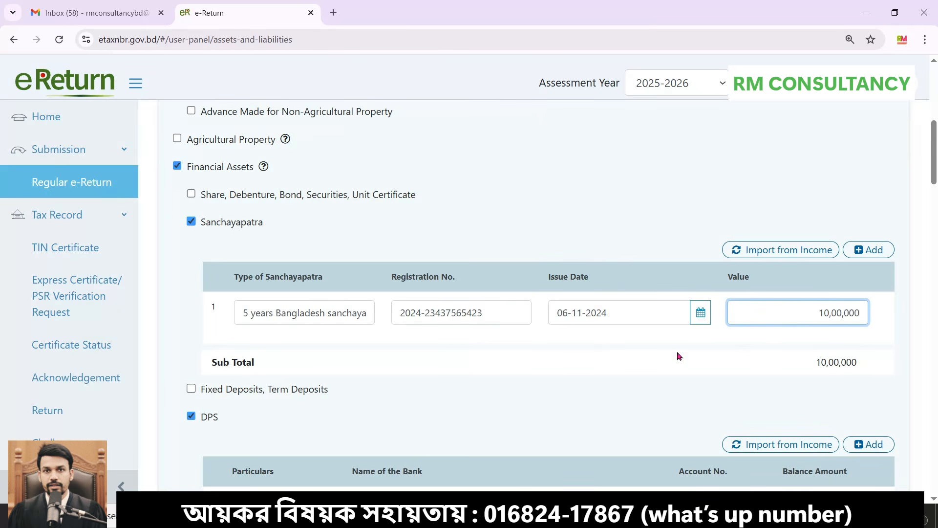
pyautogui.scroll(-3, 603, 362)
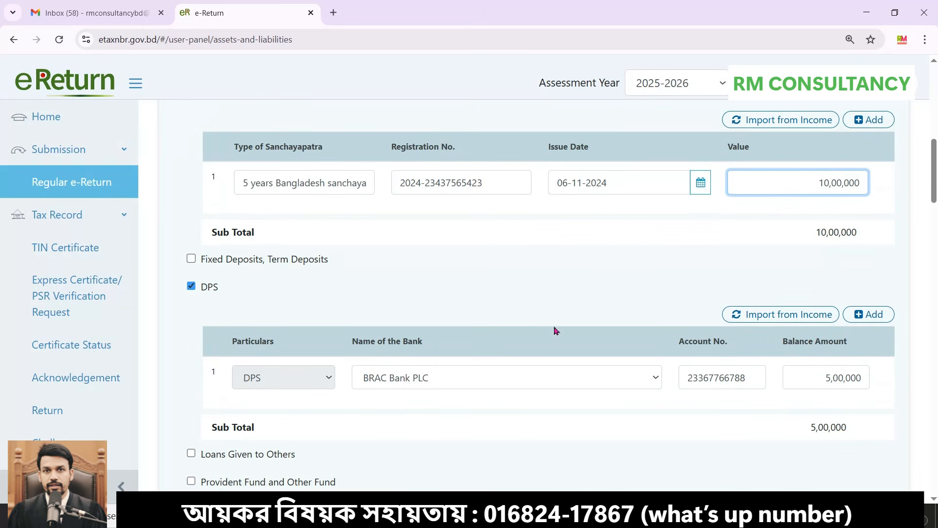
# Inspect the entry fields for Fixed Deposits, Term Deposits and for Loans Given to Others, leaving both options deselected
pyautogui.click(191, 258)
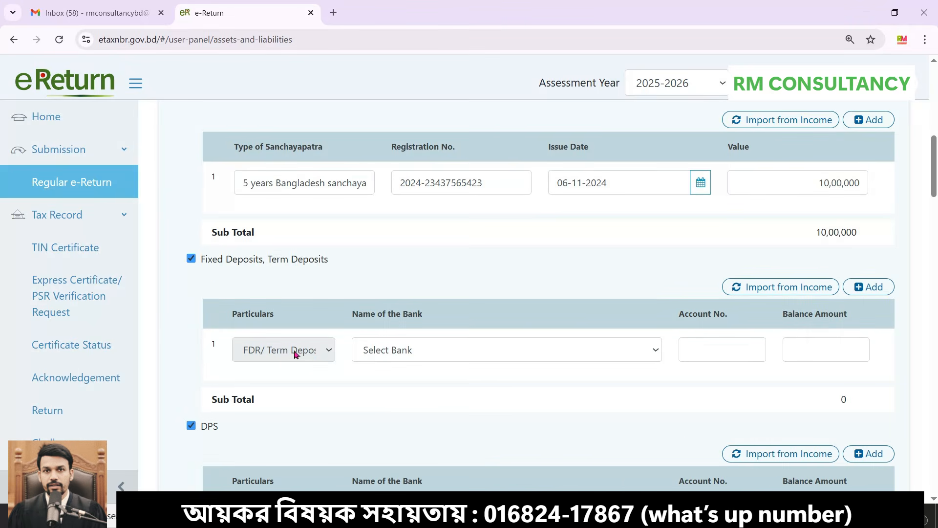
pyautogui.click(191, 259)
pyautogui.scroll(-4, 517, 250)
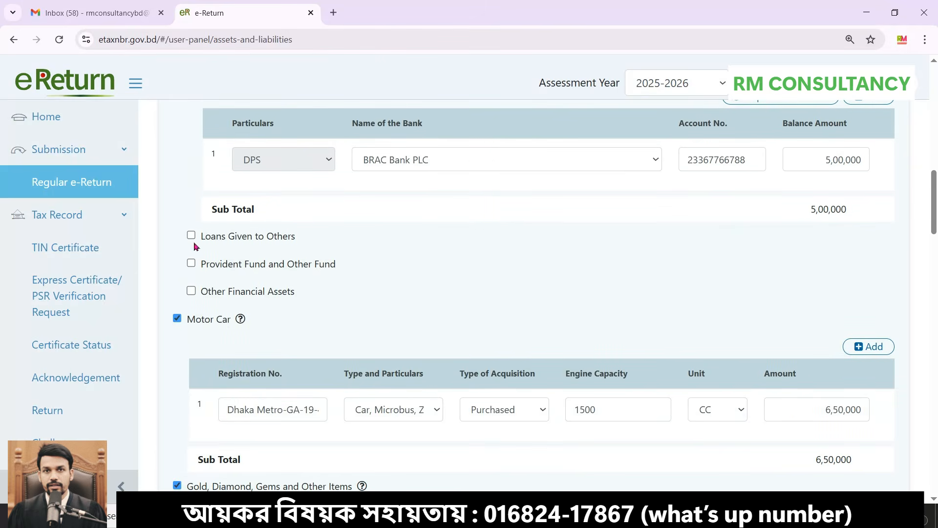
pyautogui.scroll(-2, 276, 243)
pyautogui.click(191, 173)
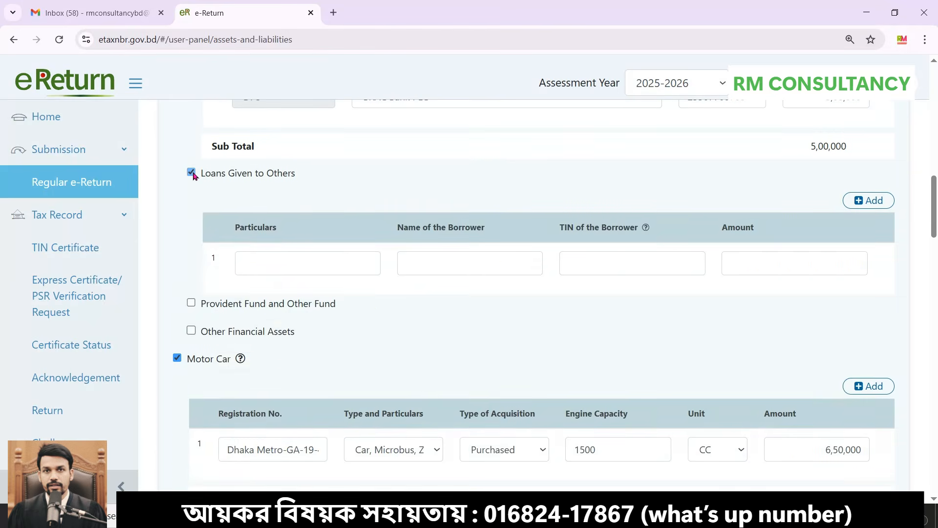
pyautogui.click(192, 173)
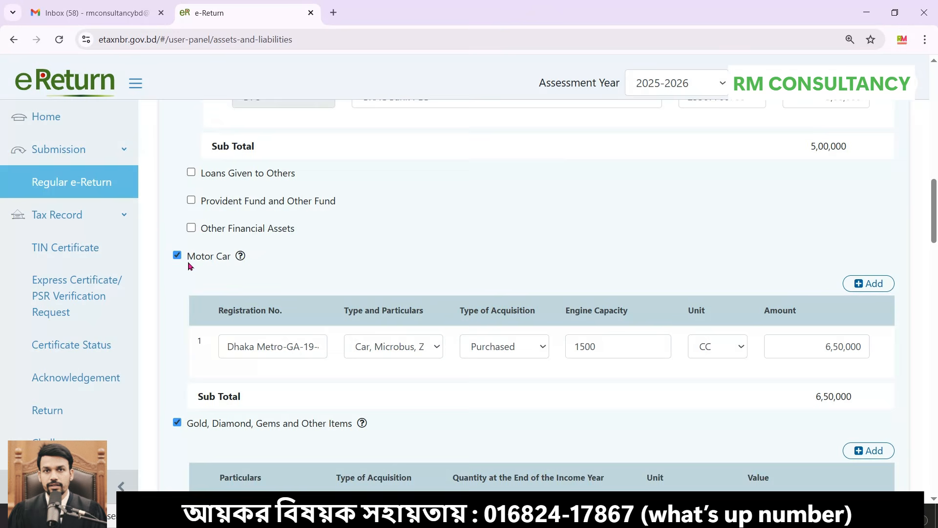
# Review the Motor Car entry and the gifted gold entry, including the gold's quantity, unit and value
pyautogui.scroll(-1, 487, 243)
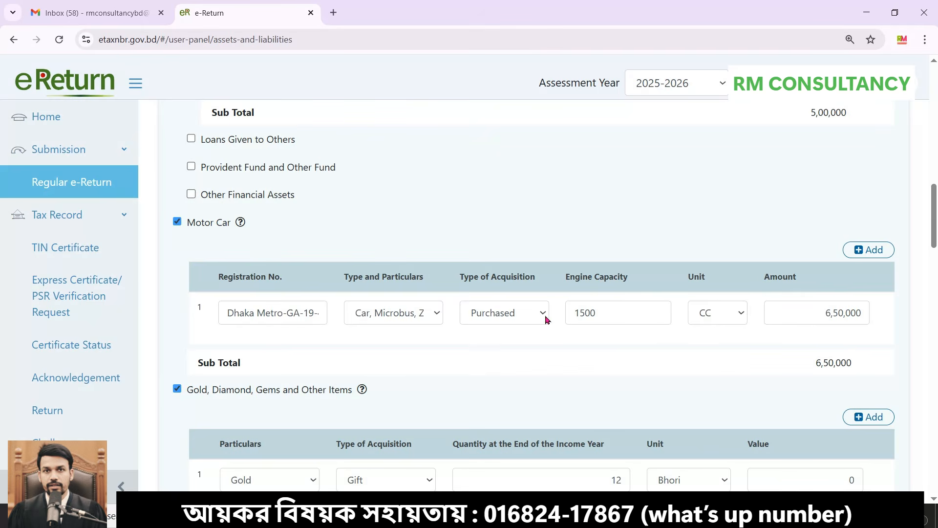
pyautogui.scroll(-3, 489, 322)
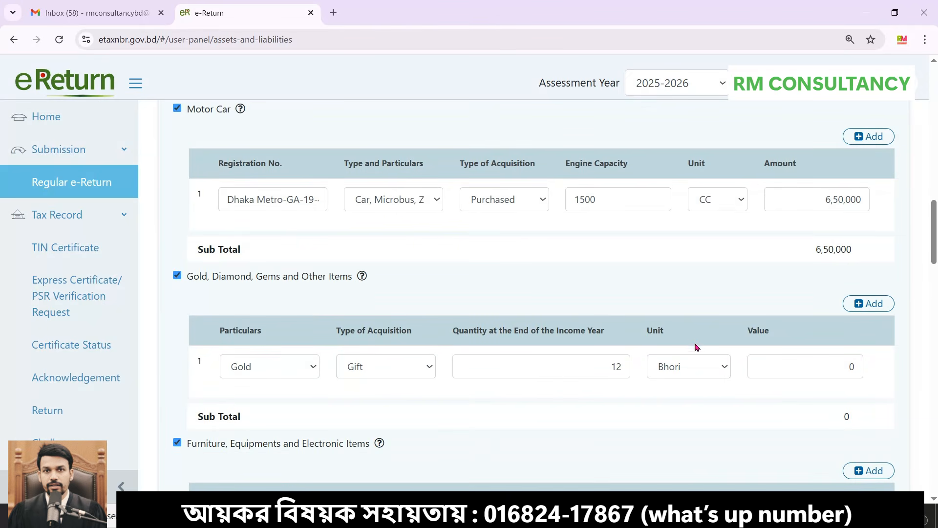
pyautogui.click(831, 365)
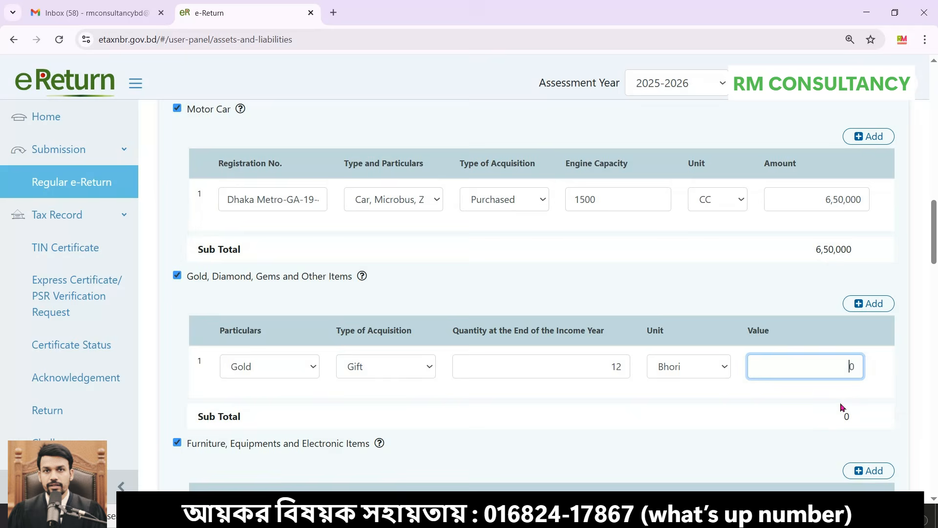
pyautogui.doubleClick(850, 370)
pyautogui.click(872, 382)
pyautogui.scroll(-1, 492, 301)
pyautogui.scroll(-3, 491, 301)
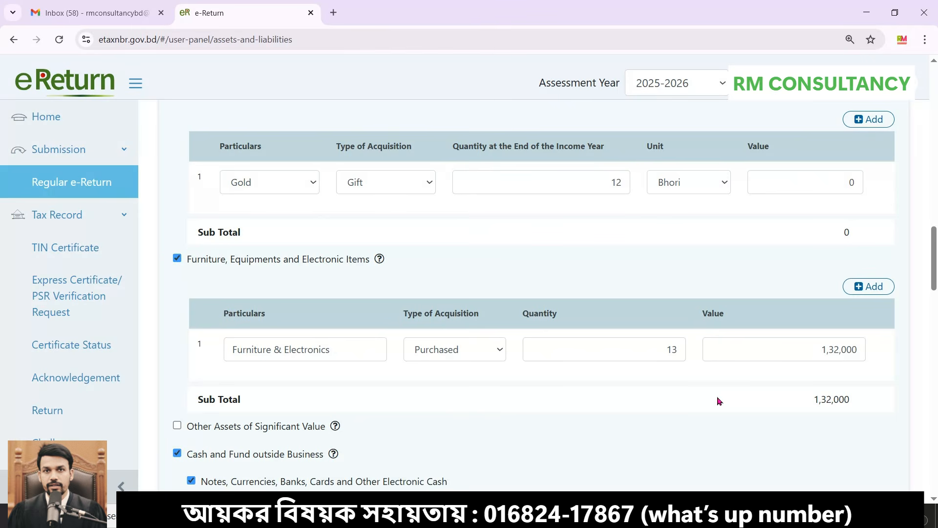
# Add a second row under Furniture, Equipments and Electronic Items, then delete that empty row
pyautogui.scroll(-1, 759, 392)
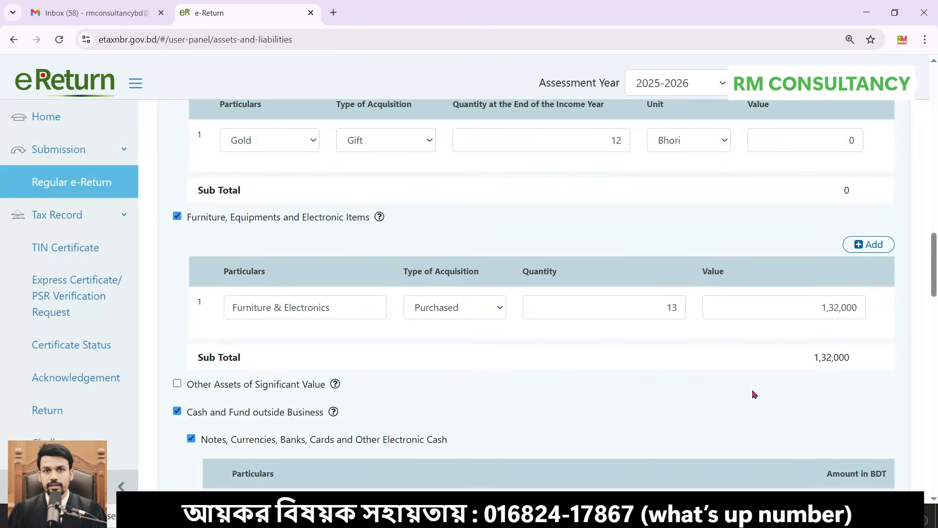
pyautogui.click(869, 247)
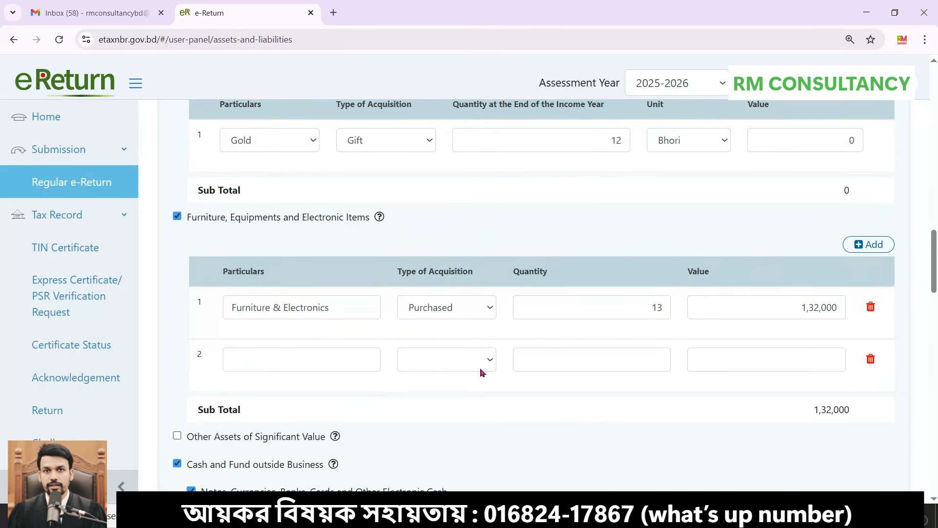
pyautogui.click(870, 360)
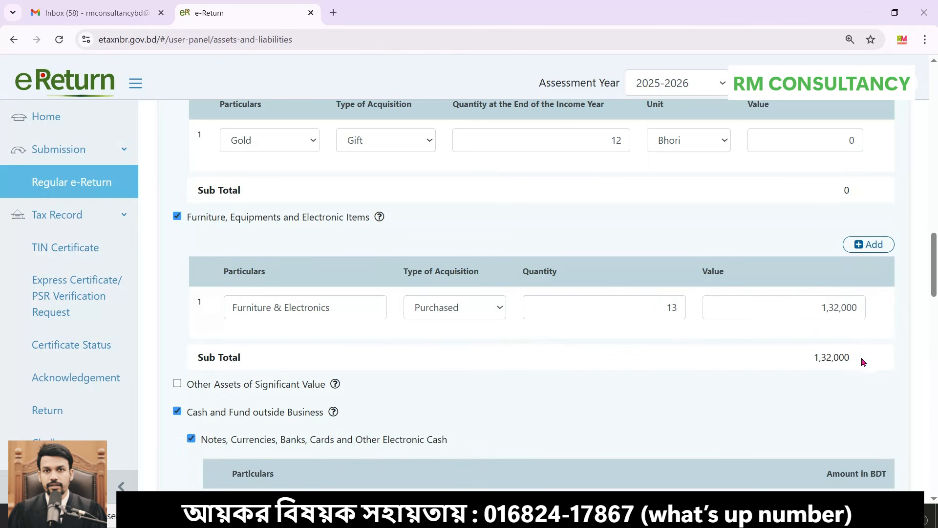
# Check the bank account details under Cash and Fund outside Business and sync the BRAC Bank PLC savings account from income
pyautogui.scroll(-3, 272, 332)
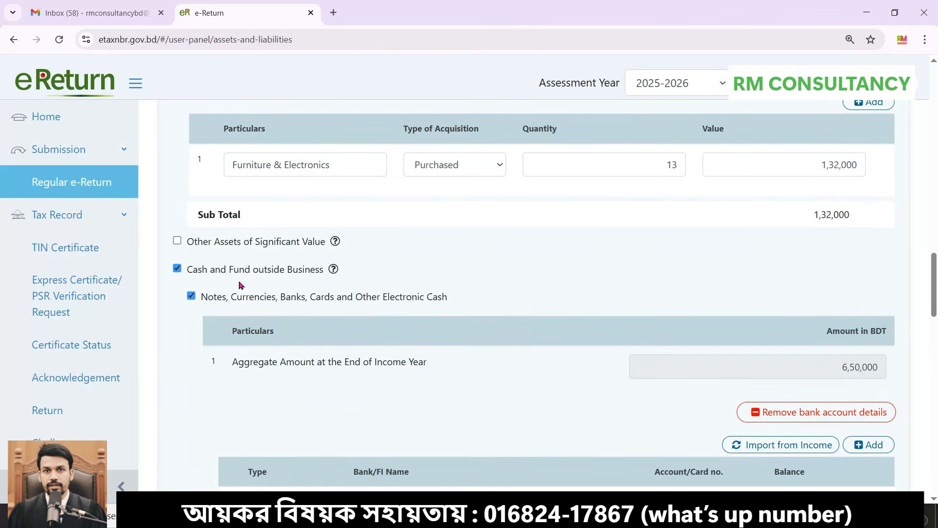
pyautogui.scroll(-3, 494, 274)
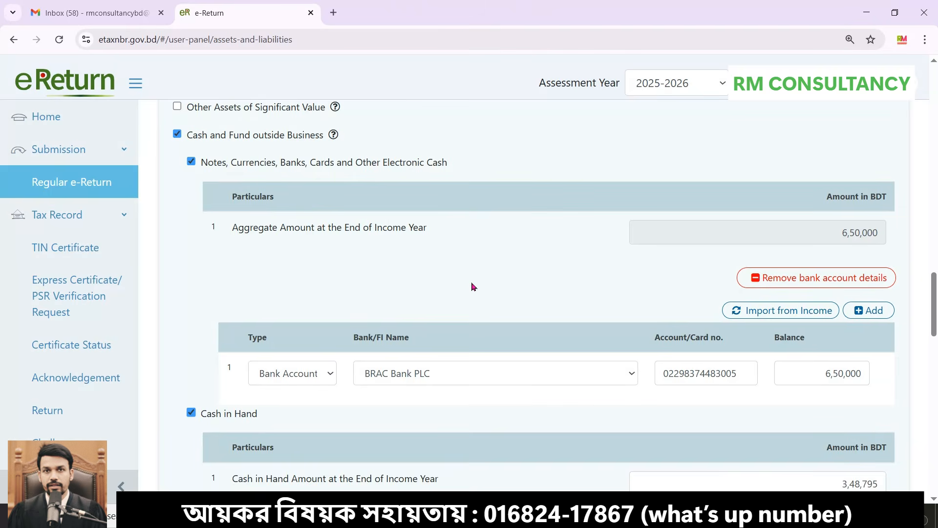
pyautogui.scroll(-1, 471, 287)
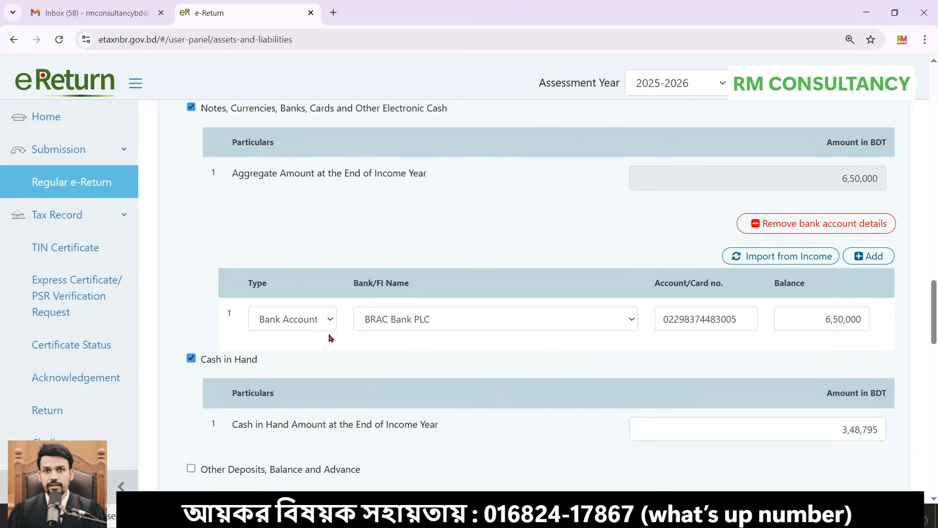
pyautogui.click(807, 319)
pyautogui.click(709, 359)
pyautogui.click(782, 257)
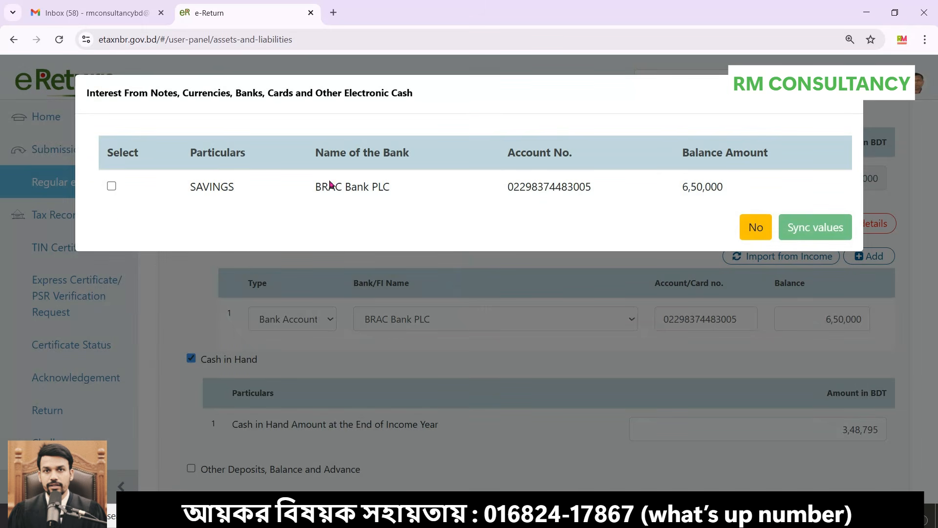
pyautogui.click(112, 185)
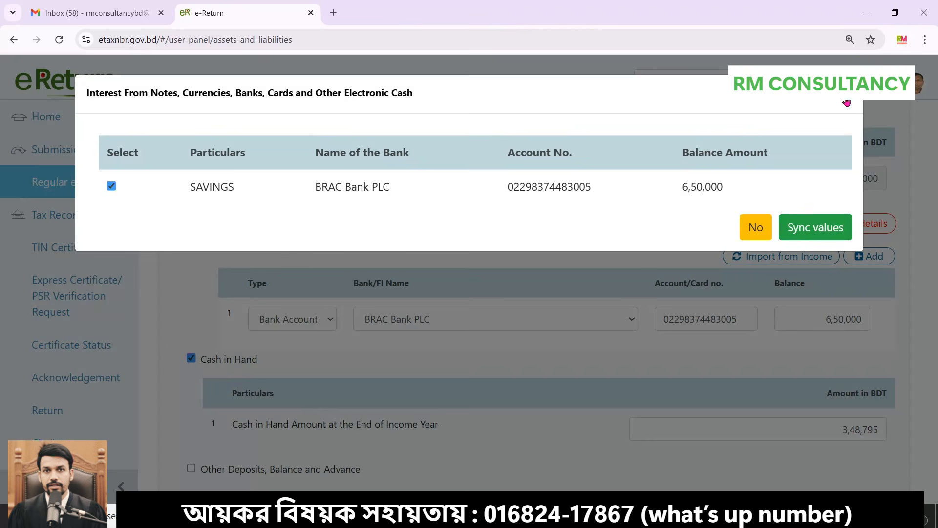
pyautogui.click(821, 227)
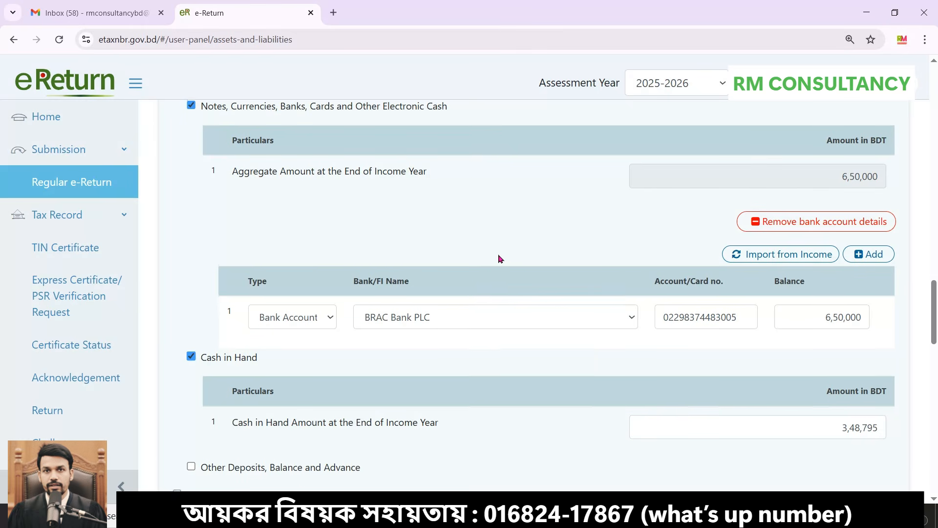
# Review the Cash in Hand amount at the end of the income year
pyautogui.scroll(-2, 499, 259)
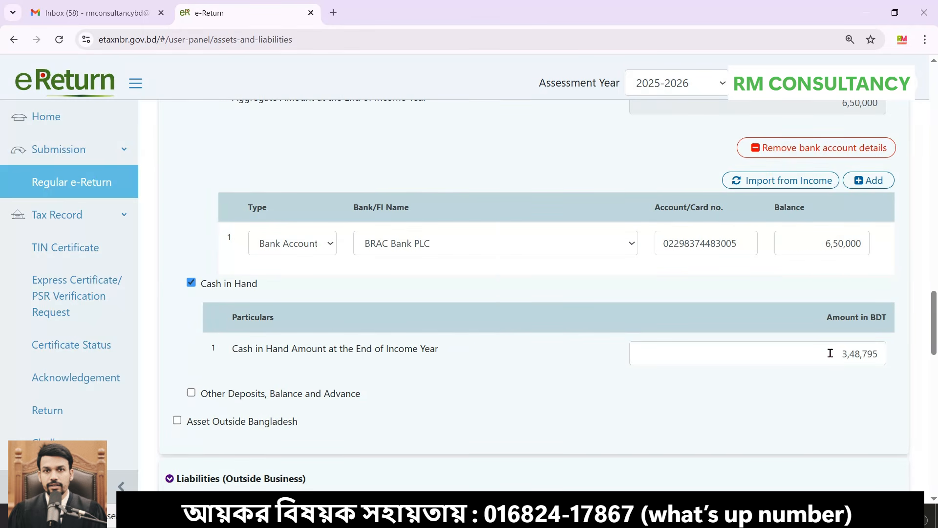
pyautogui.moveTo(830, 352); pyautogui.dragTo(894, 358)
pyautogui.click(751, 408)
pyautogui.scroll(-1, 480, 360)
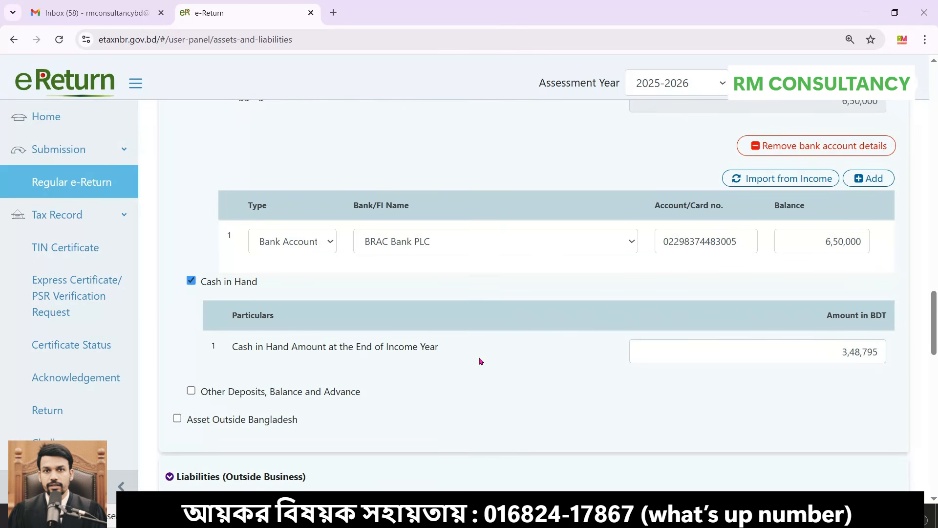
# Expand Liabilities (Outside Business) and inspect the Borrowing from Bank or Other FI fields, leaving that option deselected
pyautogui.scroll(-3, 480, 361)
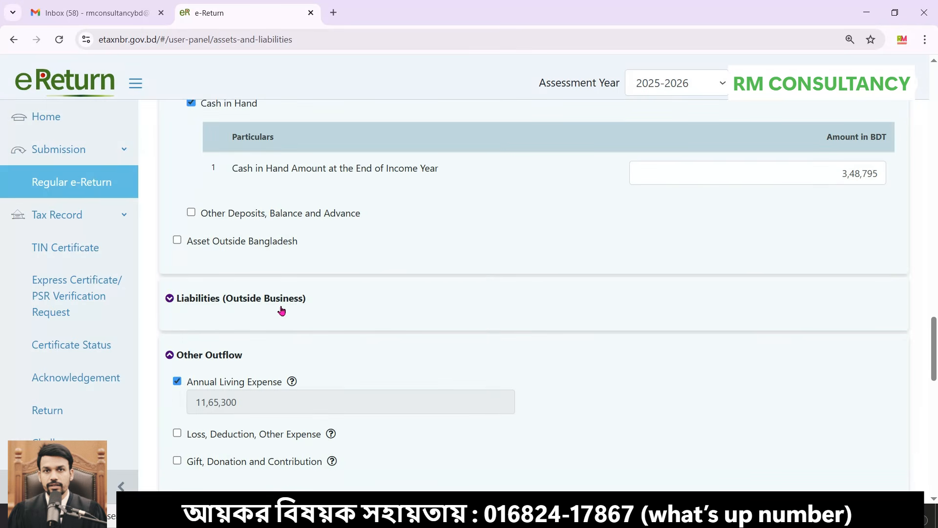
pyautogui.click(209, 300)
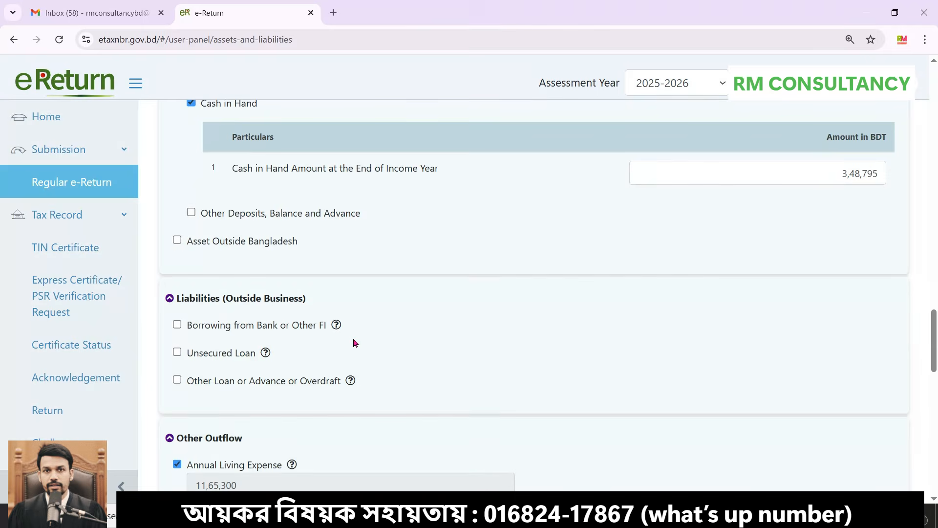
pyautogui.click(177, 325)
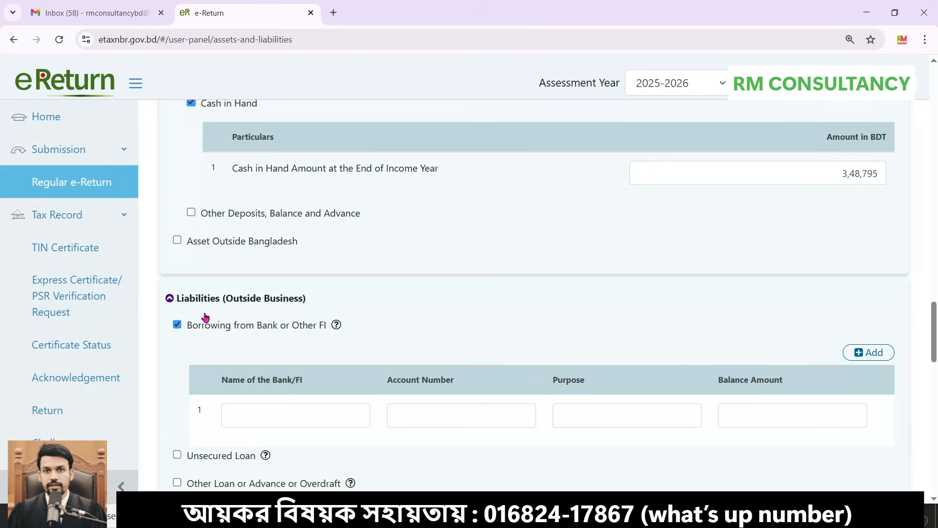
pyautogui.click(177, 325)
pyautogui.scroll(-5, 528, 311)
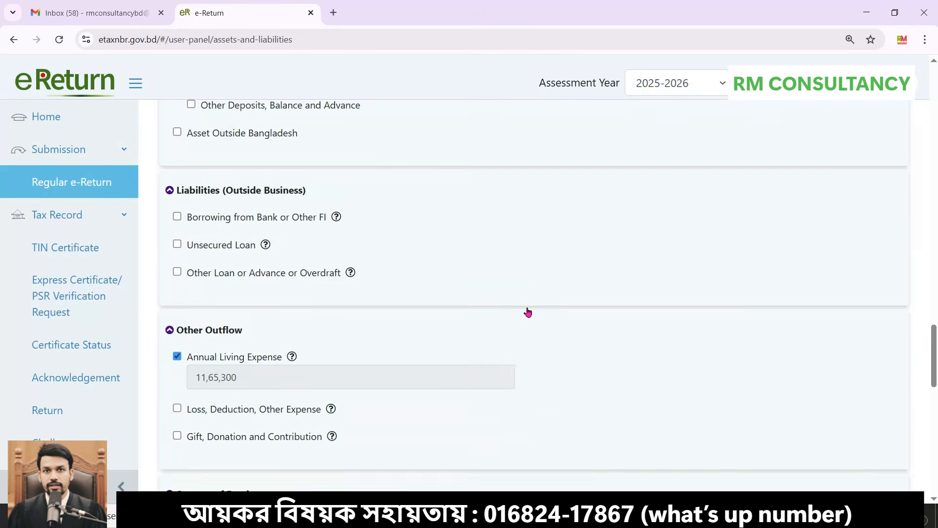
# Review the Other Outflow entries and the income and tax-exempted amounts under Sources of Fund
pyautogui.scroll(-1, 215, 225)
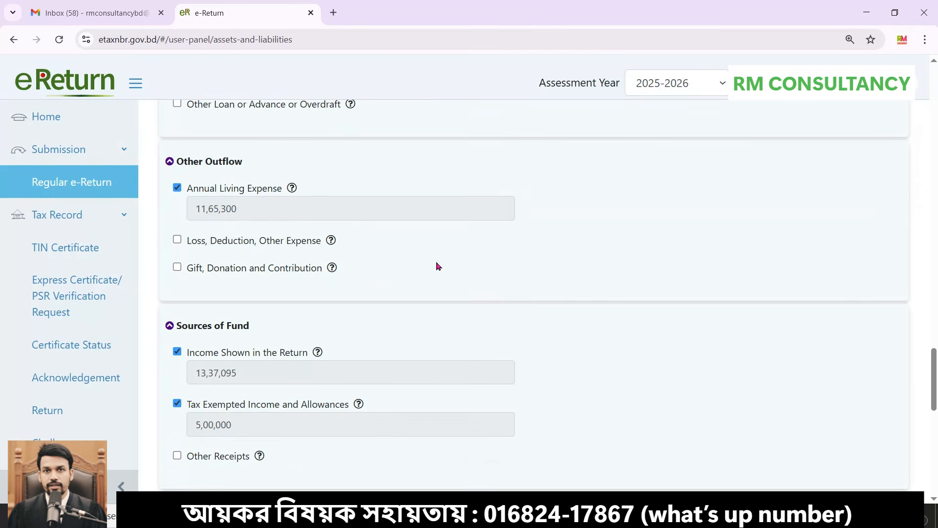
pyautogui.scroll(-3, 249, 333)
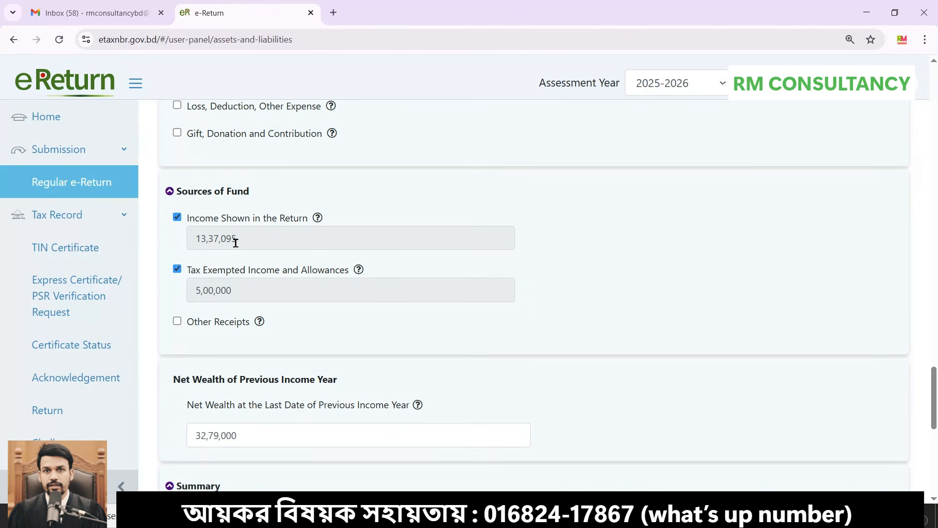
pyautogui.moveTo(253, 237); pyautogui.dragTo(155, 241)
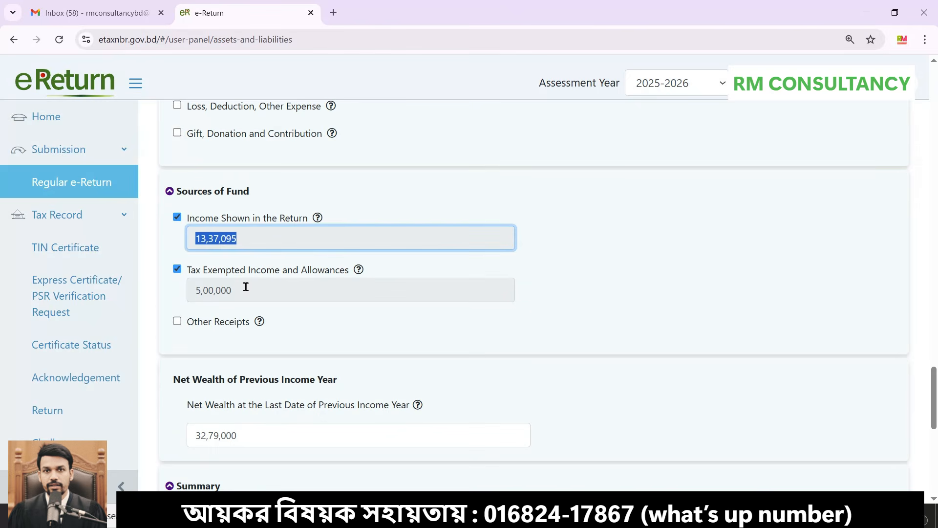
pyautogui.moveTo(246, 289); pyautogui.dragTo(216, 294)
pyautogui.click(482, 321)
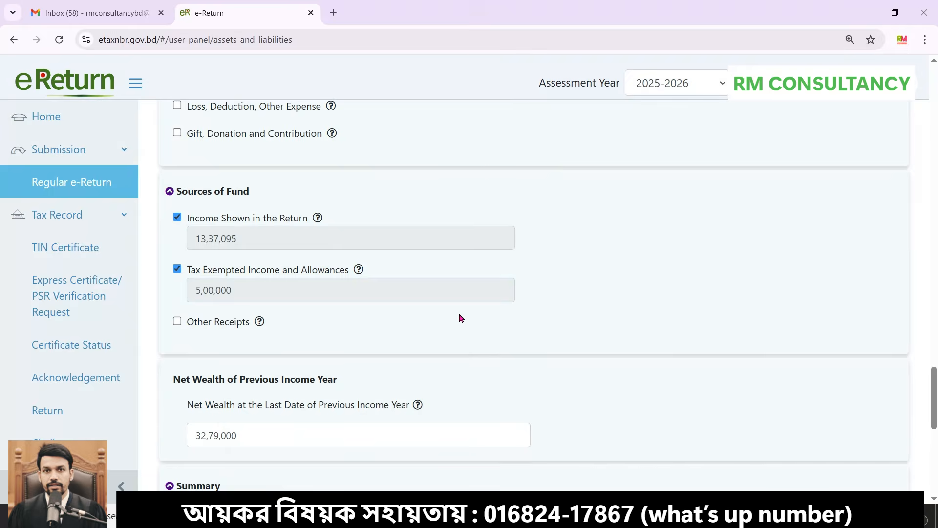
pyautogui.scroll(-3, 461, 318)
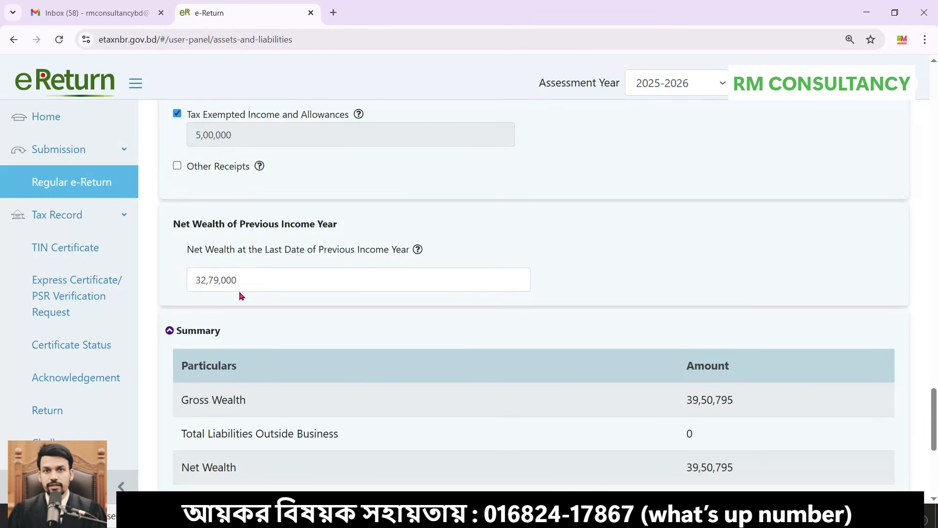
# Check the Net Wealth at the Last Date of Previous Income Year field and look over the whole Summary table
pyautogui.click(214, 283)
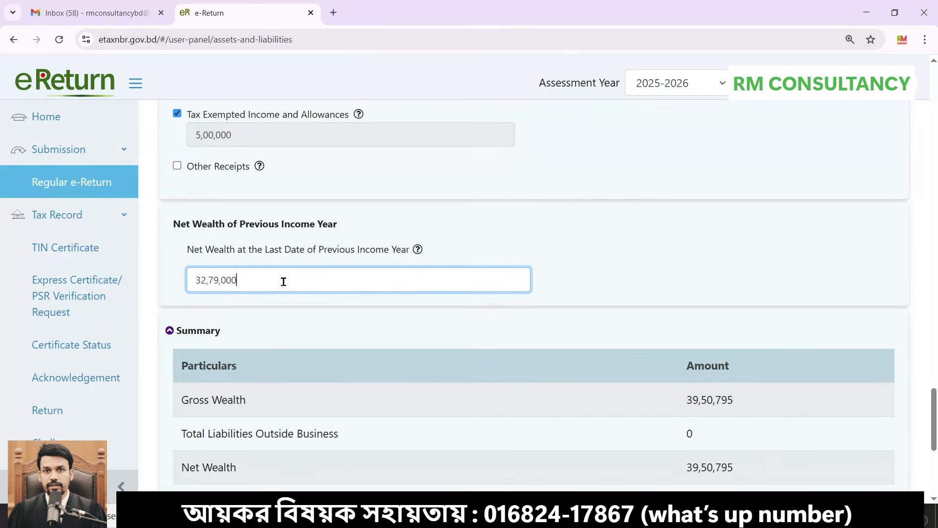
pyautogui.scroll(-2, 289, 297)
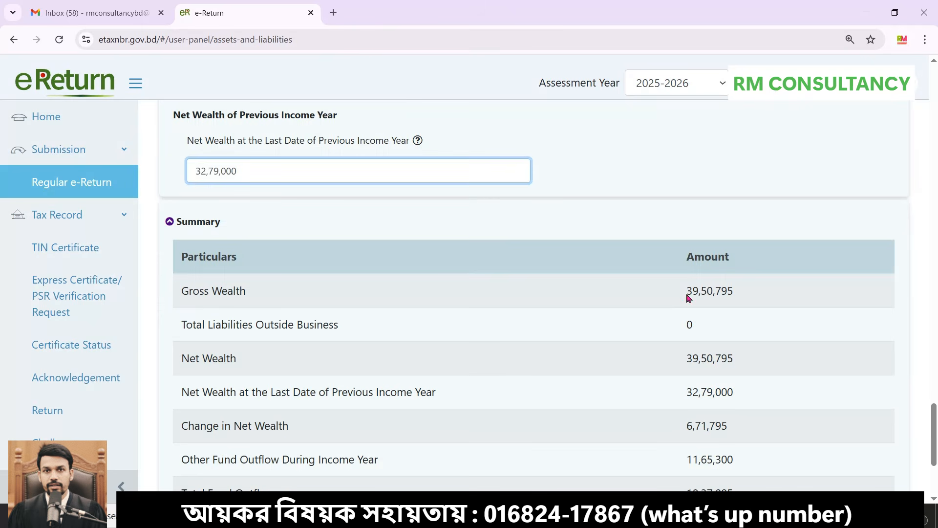
pyautogui.doubleClick(688, 293)
pyautogui.click(691, 356)
pyautogui.scroll(-1, 706, 318)
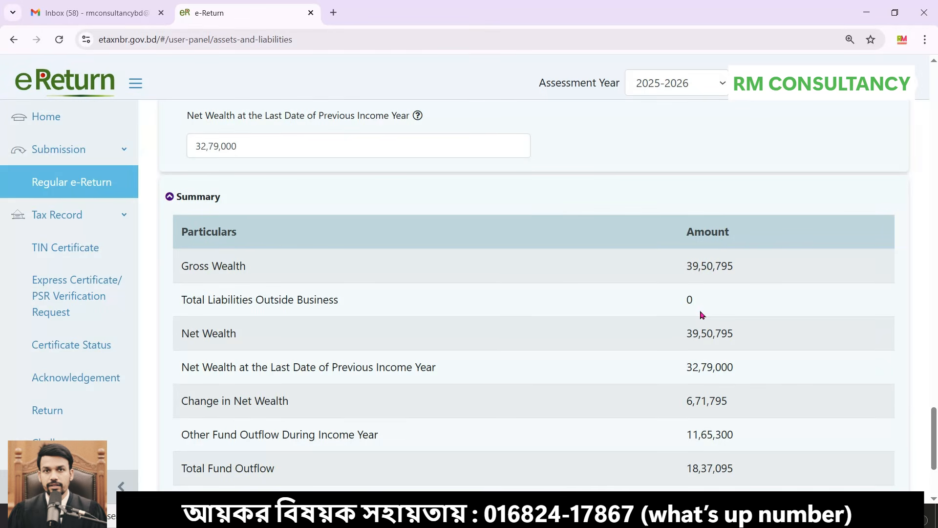
pyautogui.scroll(-2, 706, 274)
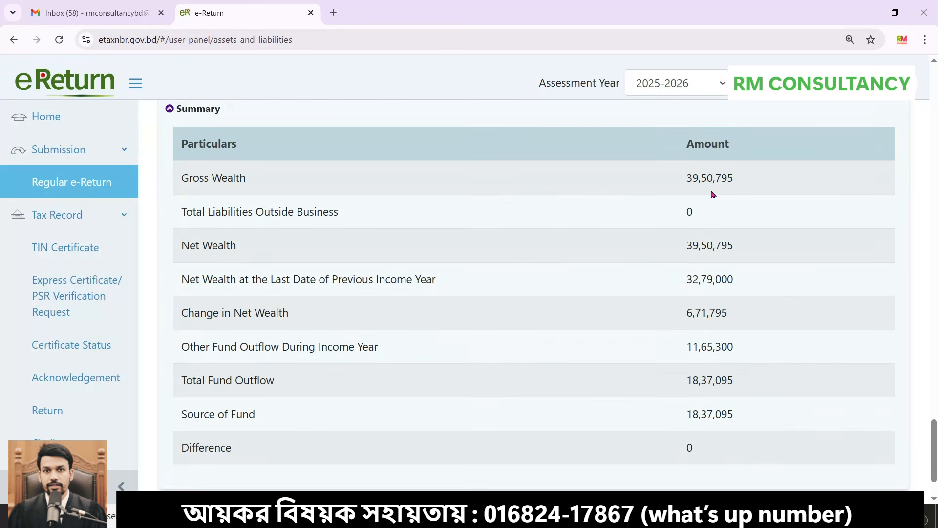
pyautogui.scroll(-1, 713, 194)
pyautogui.scroll(1, 671, 253)
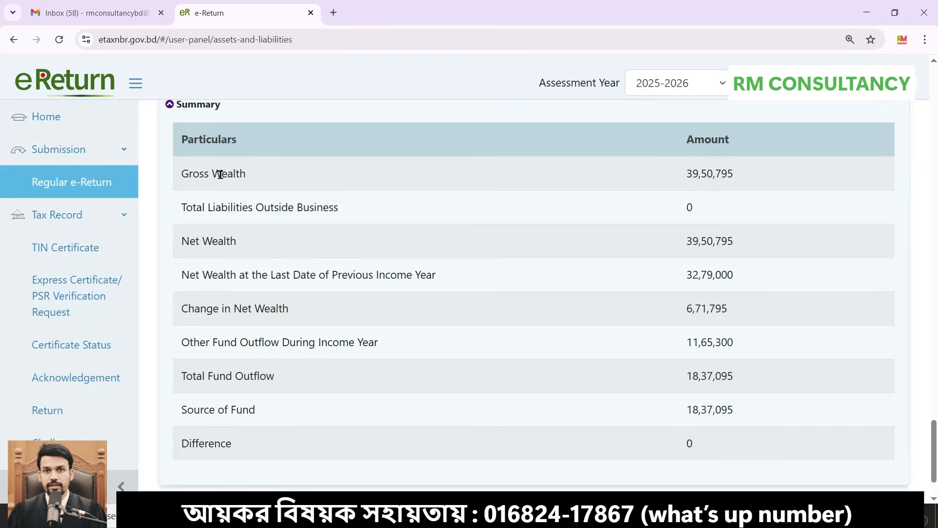
pyautogui.scroll(1, 727, 178)
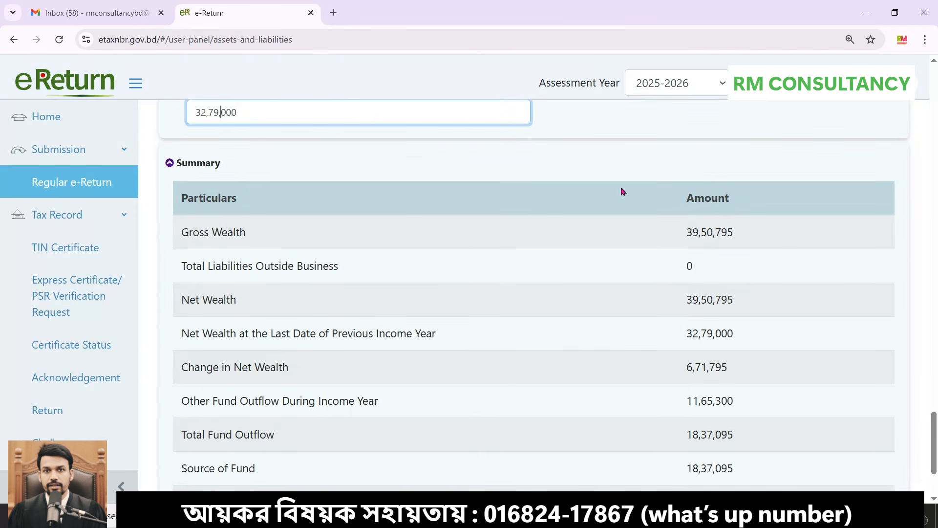
# Examine the gross wealth, total liabilities, net wealth and previous-year net wealth rows in the Summary
pyautogui.moveTo(688, 233); pyautogui.dragTo(713, 235)
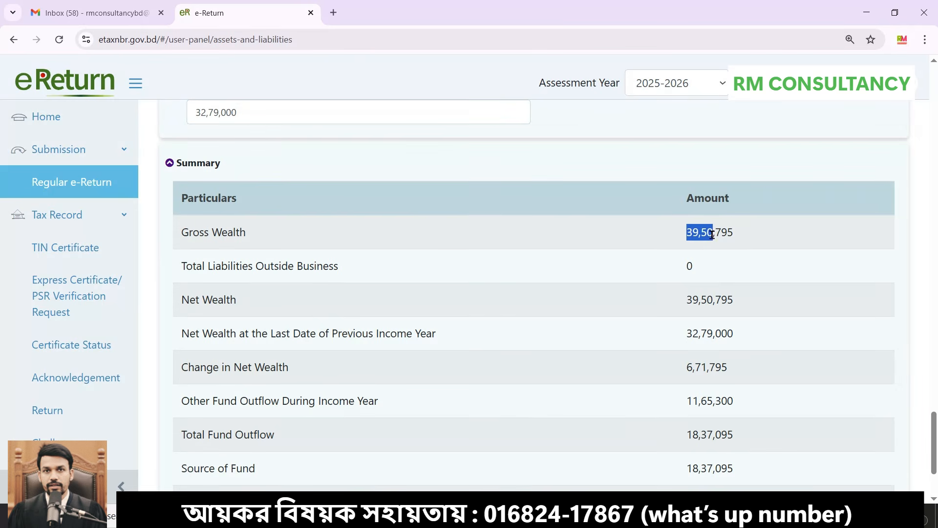
pyautogui.click(231, 270)
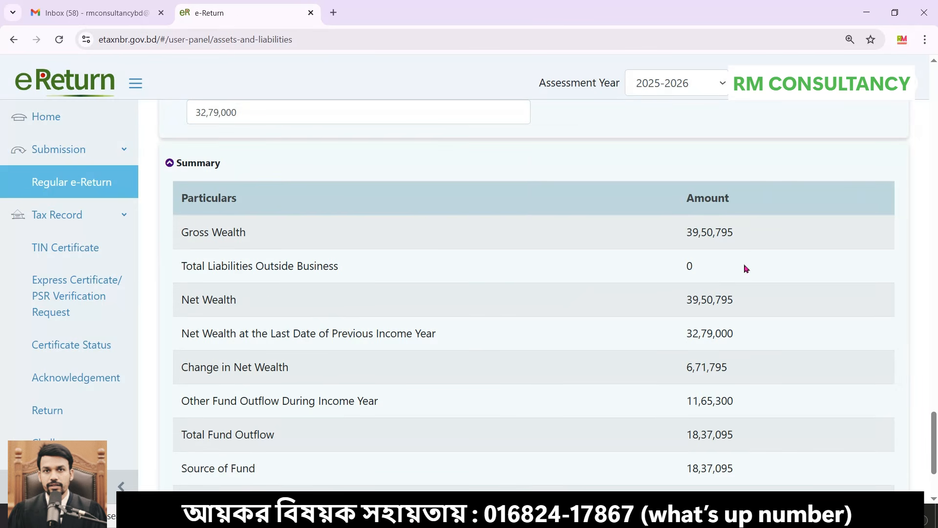
pyautogui.moveTo(698, 268); pyautogui.dragTo(679, 267)
pyautogui.moveTo(687, 299); pyautogui.dragTo(765, 306)
pyautogui.click(707, 305)
pyautogui.scroll(-1, 231, 324)
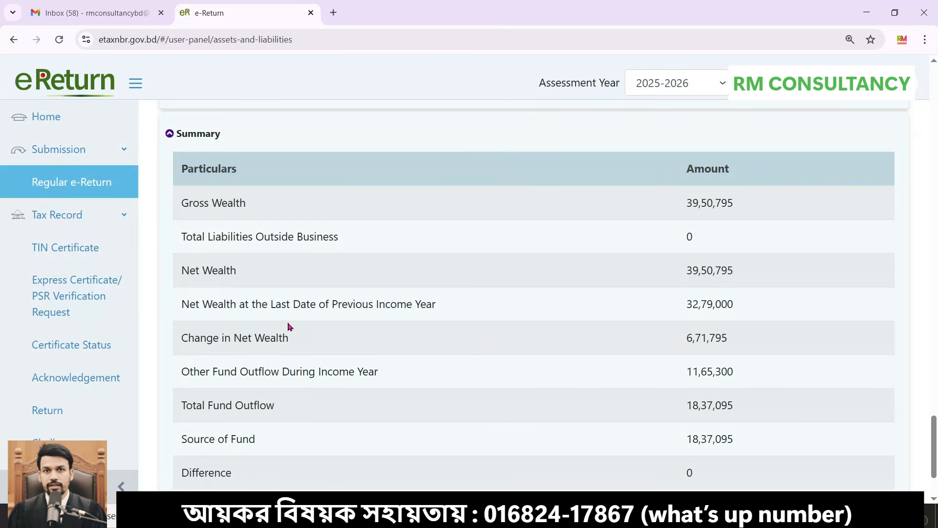
pyautogui.moveTo(686, 304); pyautogui.dragTo(707, 305)
pyautogui.scroll(1, 243, 180)
pyautogui.scroll(-1, 683, 321)
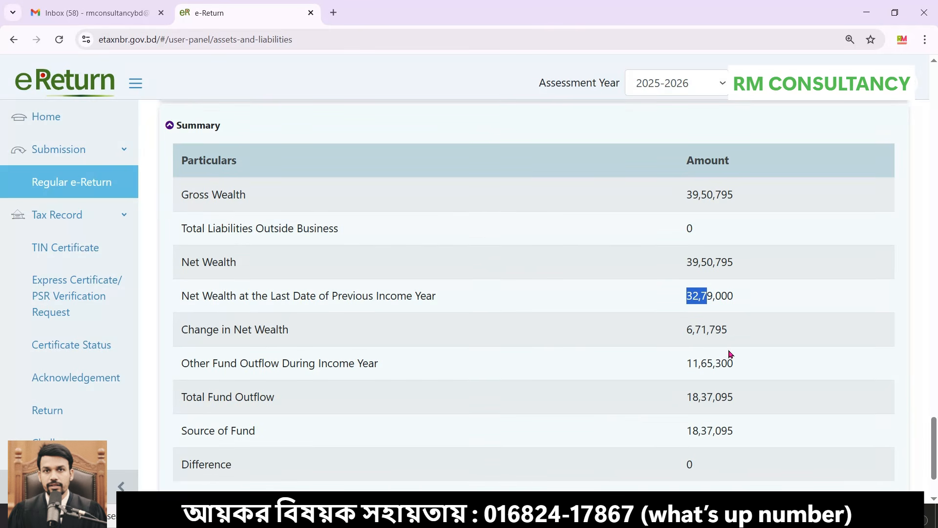
# Examine the Change in Net Wealth and Other Fund Outflow During Income Year amounts in the Summary
pyautogui.moveTo(693, 330); pyautogui.dragTo(725, 334)
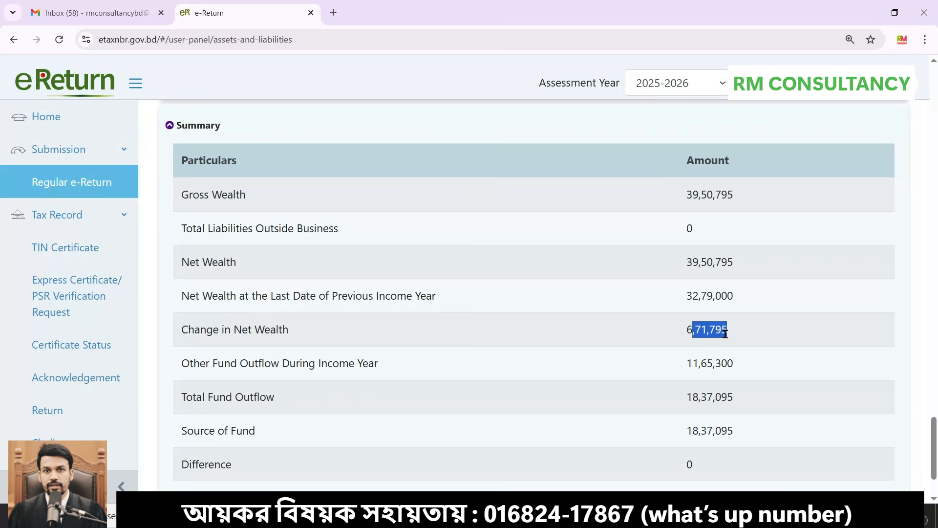
pyautogui.click(684, 329)
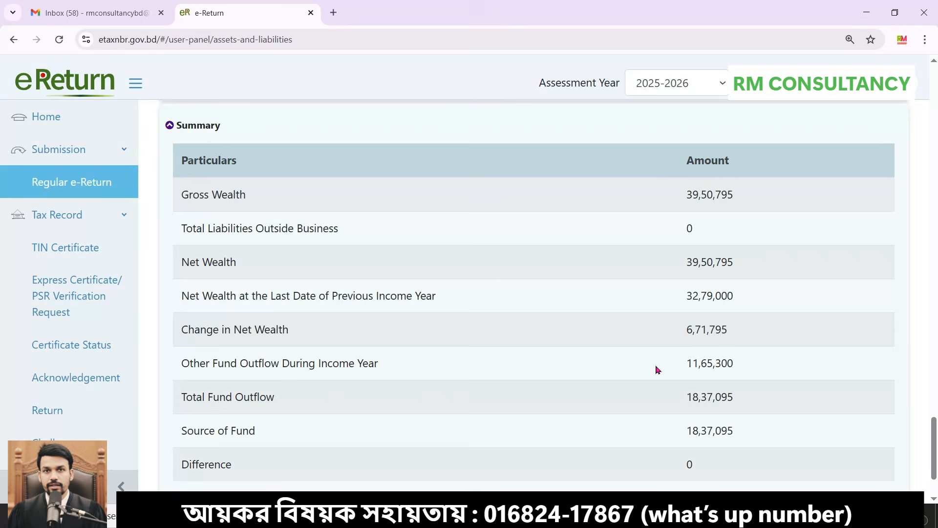
pyautogui.moveTo(692, 365); pyautogui.dragTo(715, 365)
pyautogui.scroll(-1, 825, 394)
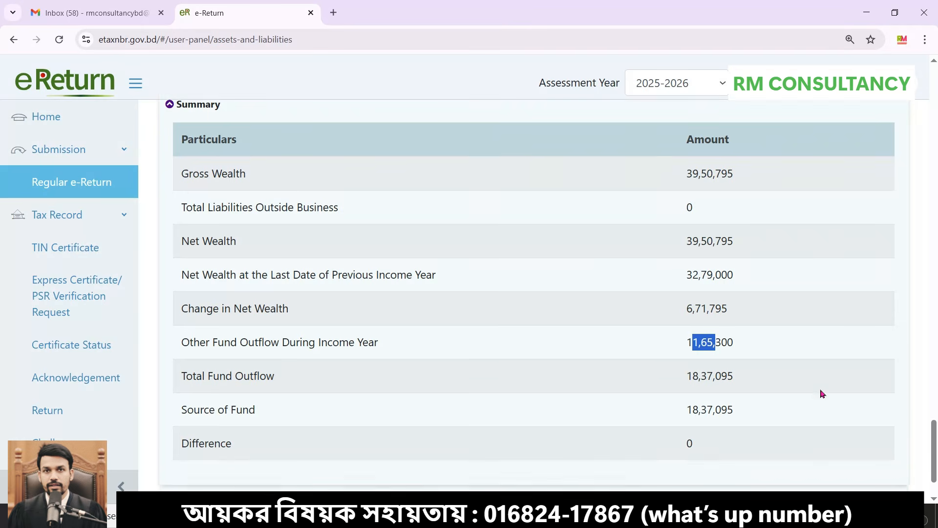
pyautogui.click(765, 335)
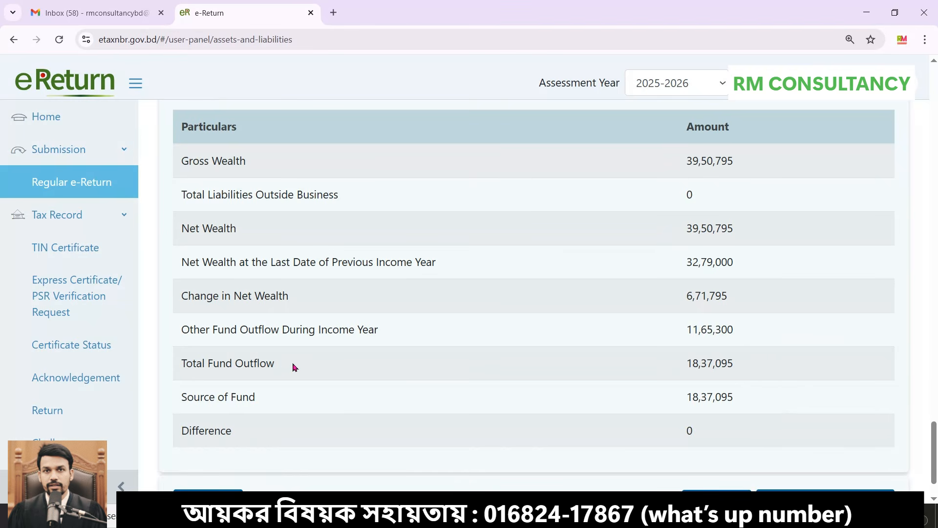
# Compare Total Fund Outflow, Source of Fund and Difference in the Summary, and save the section to continue to Tax & Payment
pyautogui.moveTo(707, 357); pyautogui.dragTo(765, 361)
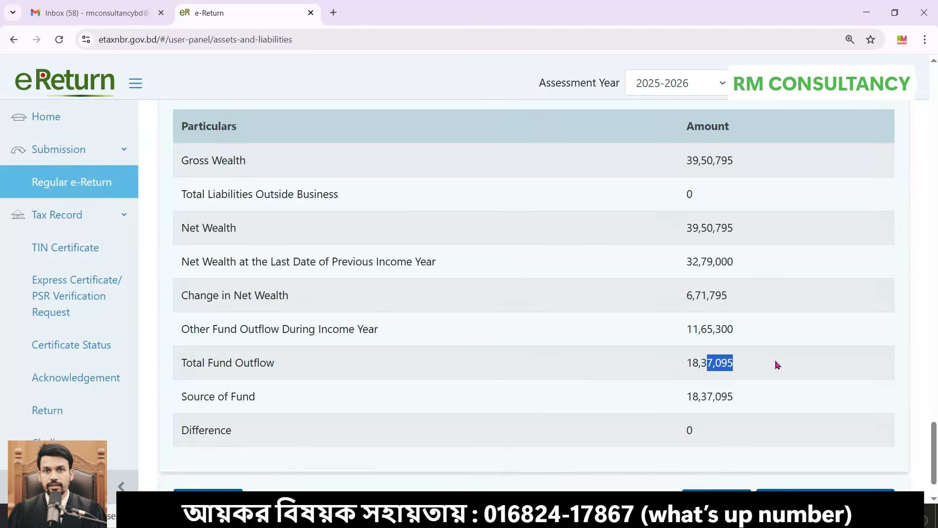
pyautogui.scroll(-1, 775, 362)
pyautogui.moveTo(703, 367); pyautogui.dragTo(747, 371)
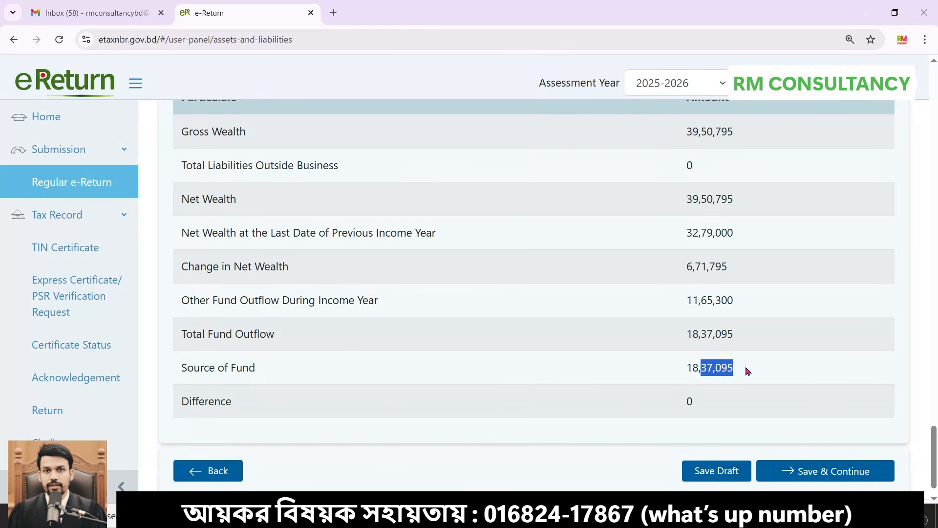
pyautogui.click(520, 365)
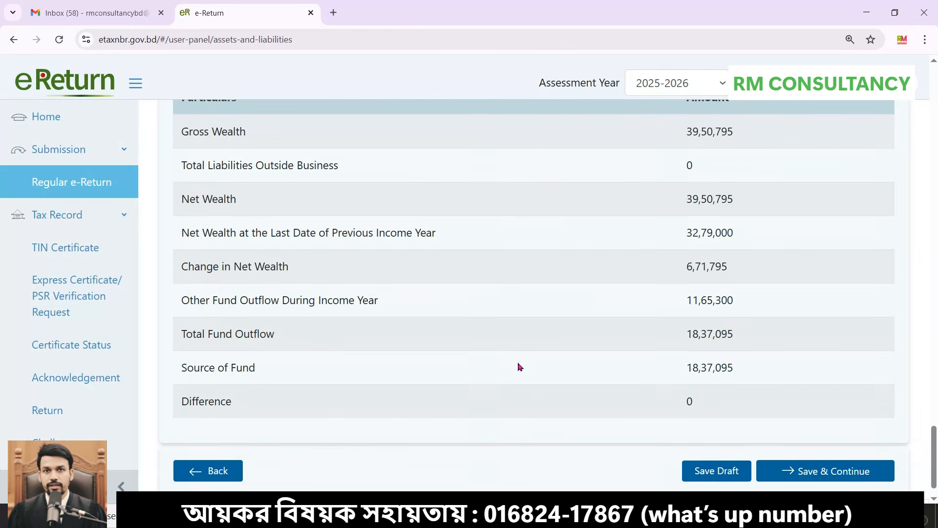
pyautogui.moveTo(205, 402); pyautogui.dragTo(236, 404)
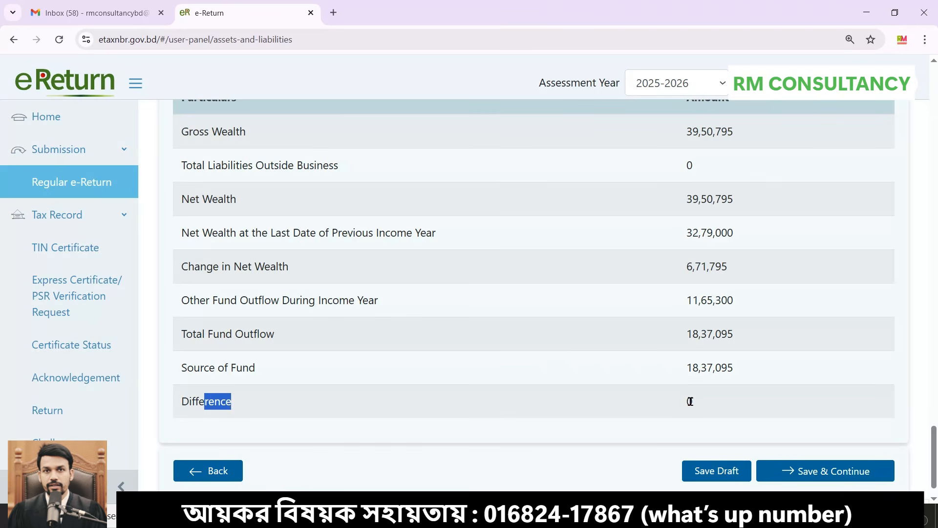
pyautogui.moveTo(693, 401); pyautogui.dragTo(668, 401)
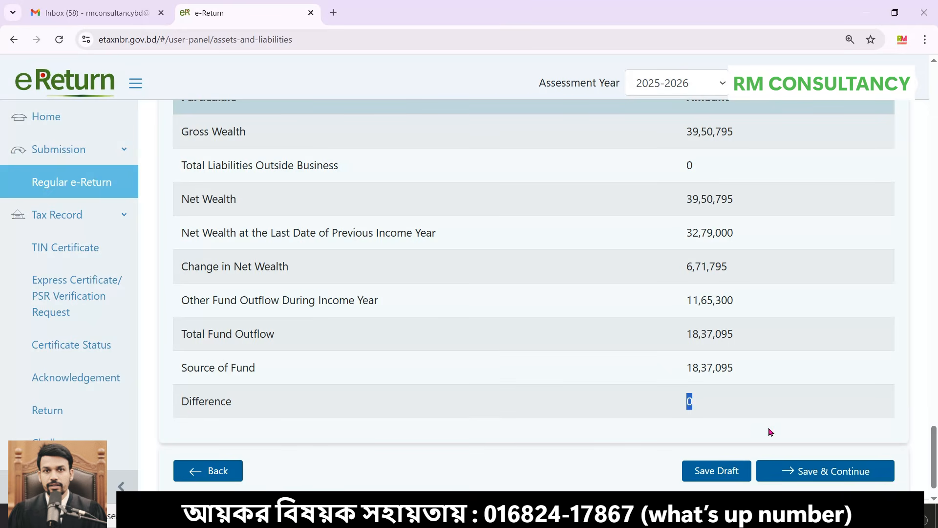
pyautogui.click(821, 474)
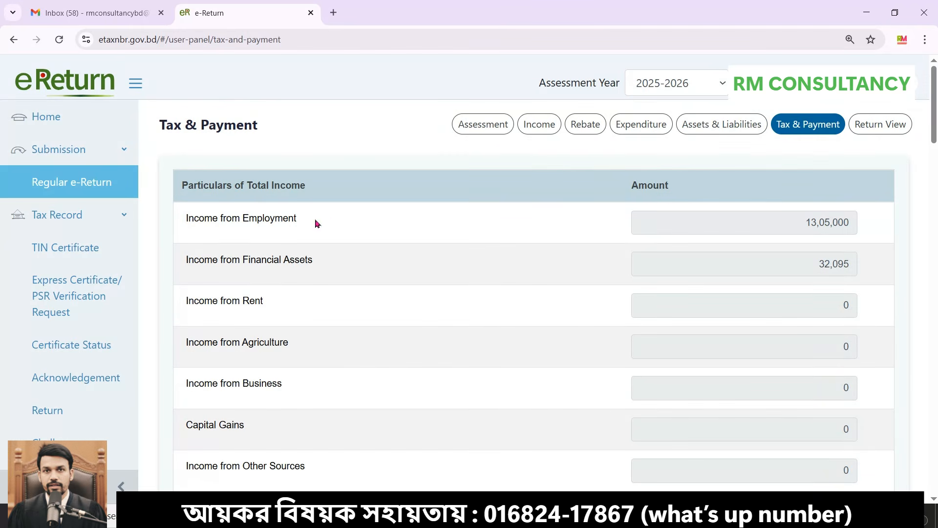
# Review the employment, financial assets and total income amounts, and expand the Tax Exempted Income breakdown
pyautogui.moveTo(792, 222); pyautogui.dragTo(871, 229)
pyautogui.click(446, 266)
pyautogui.moveTo(812, 259); pyautogui.dragTo(892, 271)
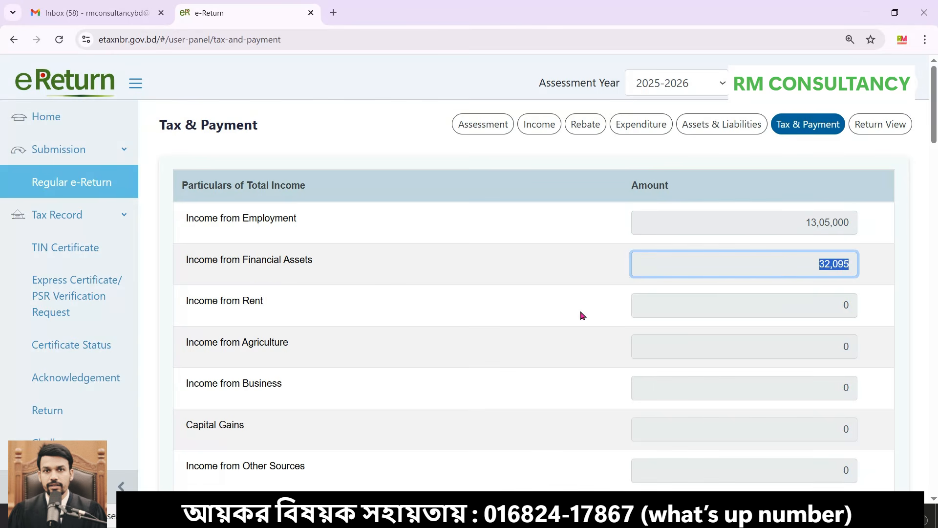
pyautogui.scroll(-9, 557, 342)
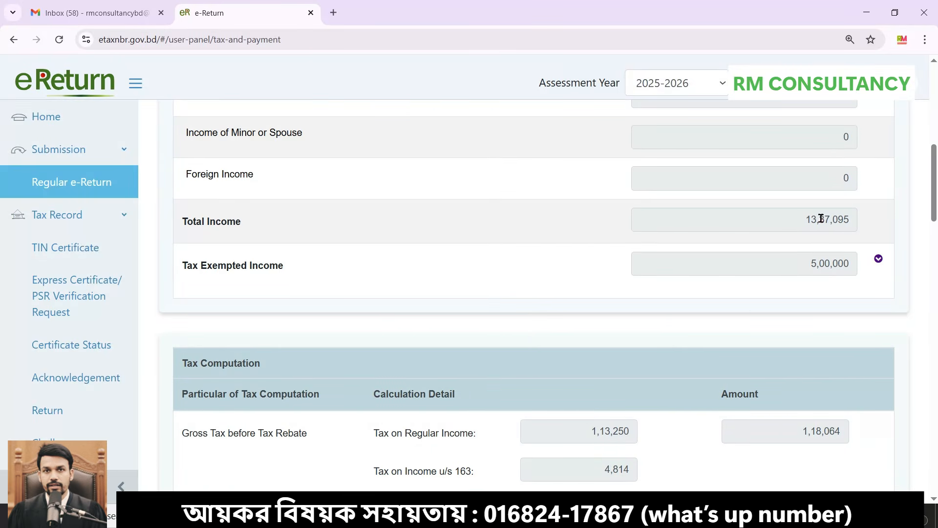
pyautogui.scroll(-1, 781, 235)
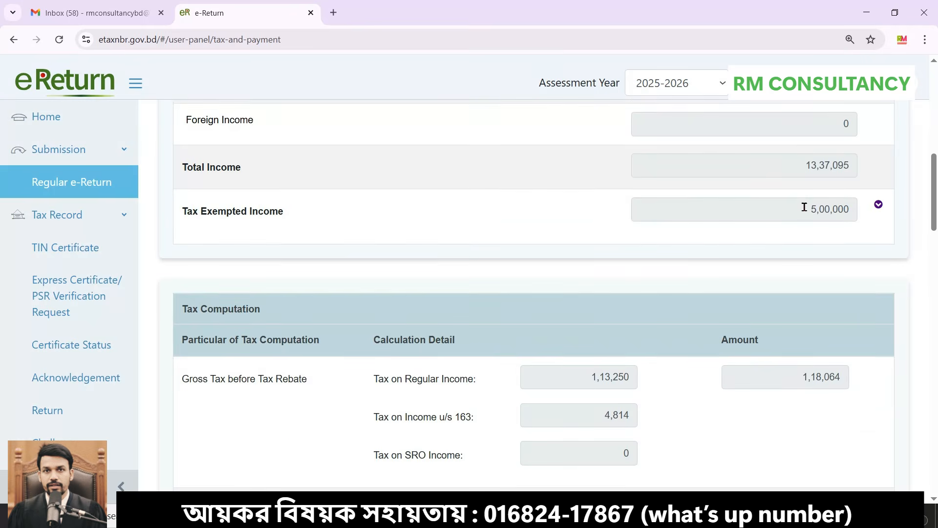
pyautogui.moveTo(839, 209); pyautogui.dragTo(748, 240)
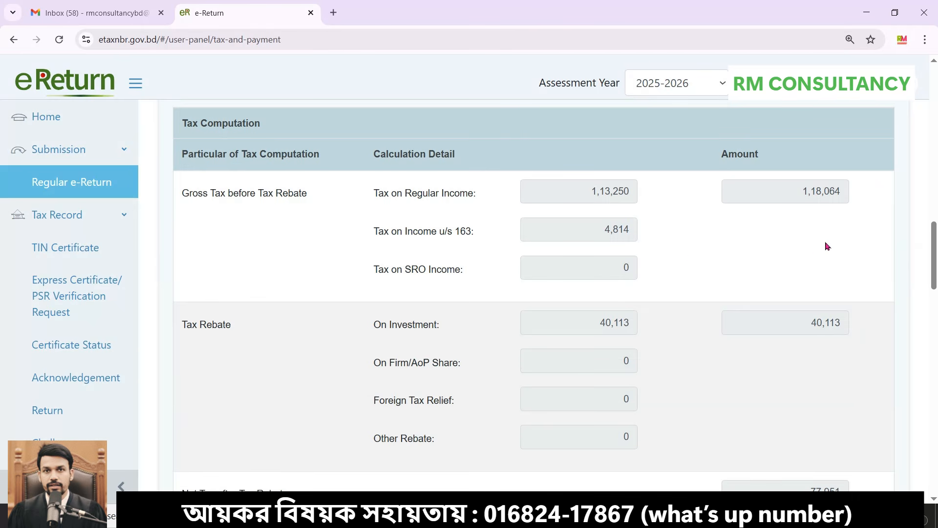
# Check Gross Tax before Tax Rebate against the total income particulars and the tax-exempted income breakdown
pyautogui.moveTo(844, 191); pyautogui.dragTo(825, 191)
pyautogui.click(722, 262)
pyautogui.moveTo(935, 273); pyautogui.dragTo(936, 131)
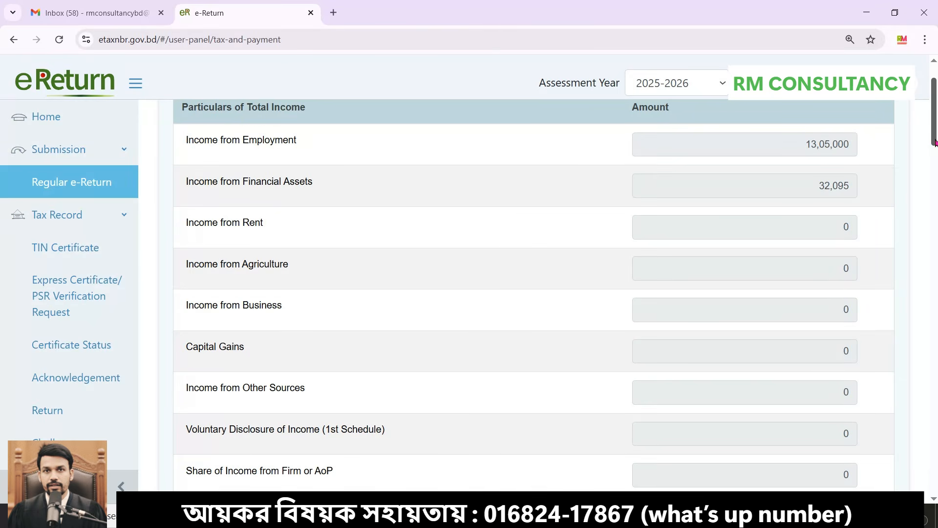
pyautogui.scroll(-8, 837, 146)
pyautogui.moveTo(935, 194)
pyautogui.mouseDown()
pyautogui.moveTo(936, 217)
pyautogui.moveTo(935, 196)
pyautogui.mouseUp()
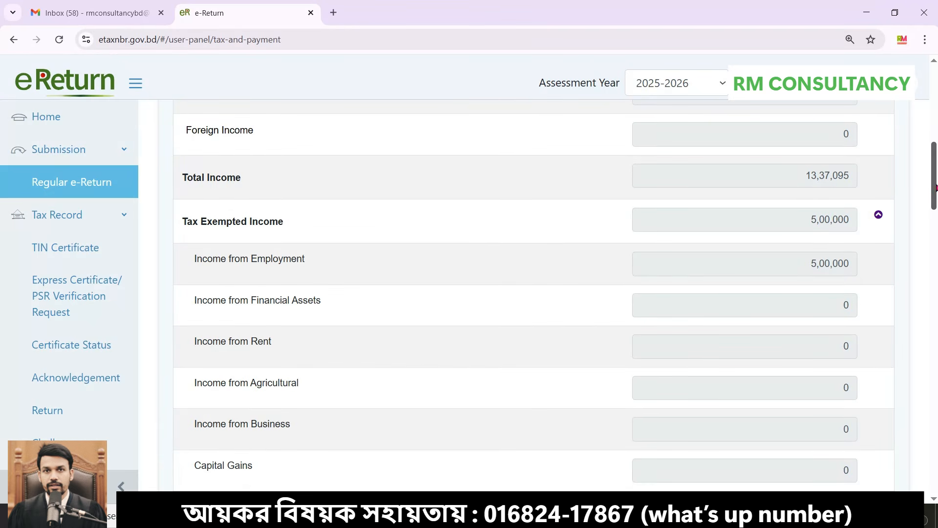
# Examine the Tax Rebate row and its investment rebate amount in the Tax Computation
pyautogui.moveTo(930, 217); pyautogui.dragTo(934, 278)
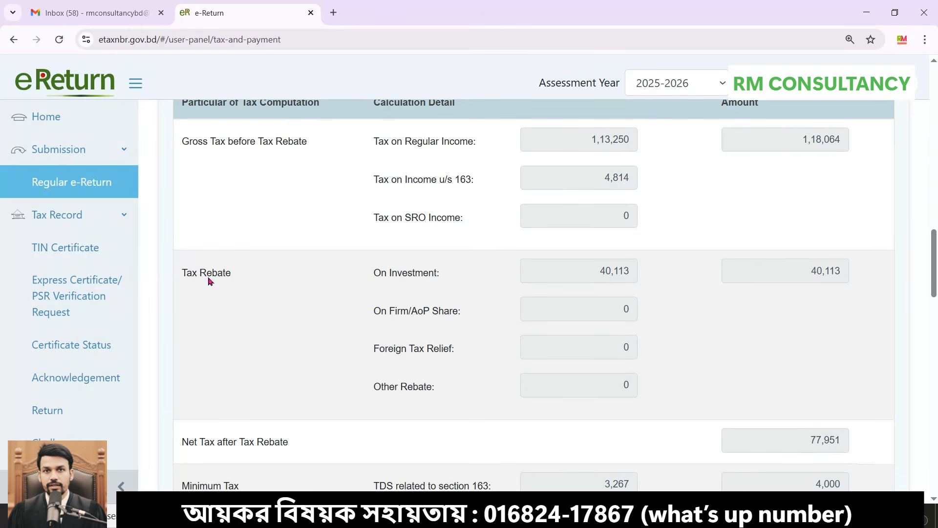
pyautogui.moveTo(807, 268); pyautogui.dragTo(859, 275)
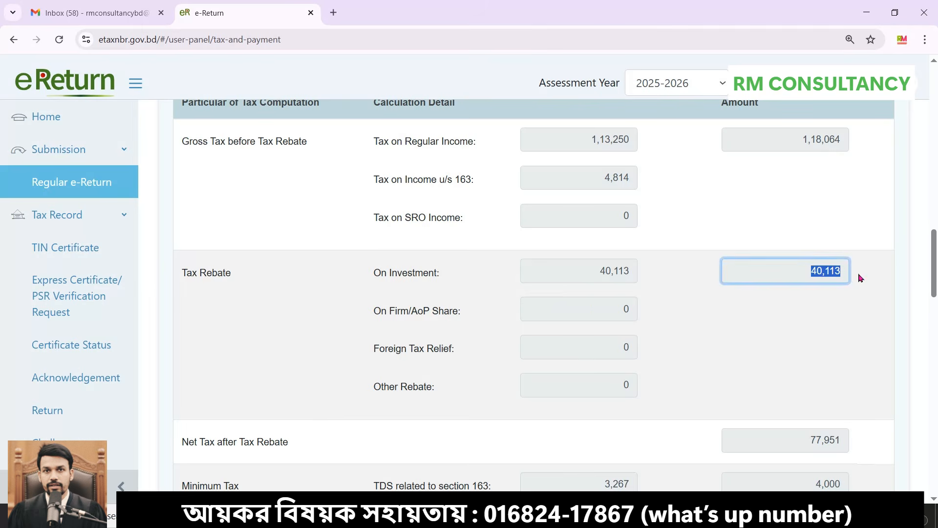
pyautogui.click(825, 306)
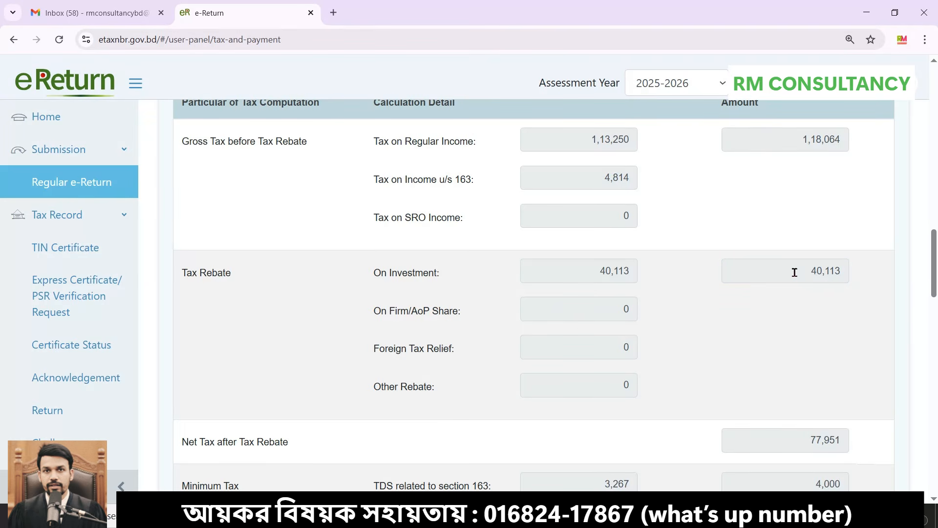
pyautogui.moveTo(185, 274); pyautogui.dragTo(224, 276)
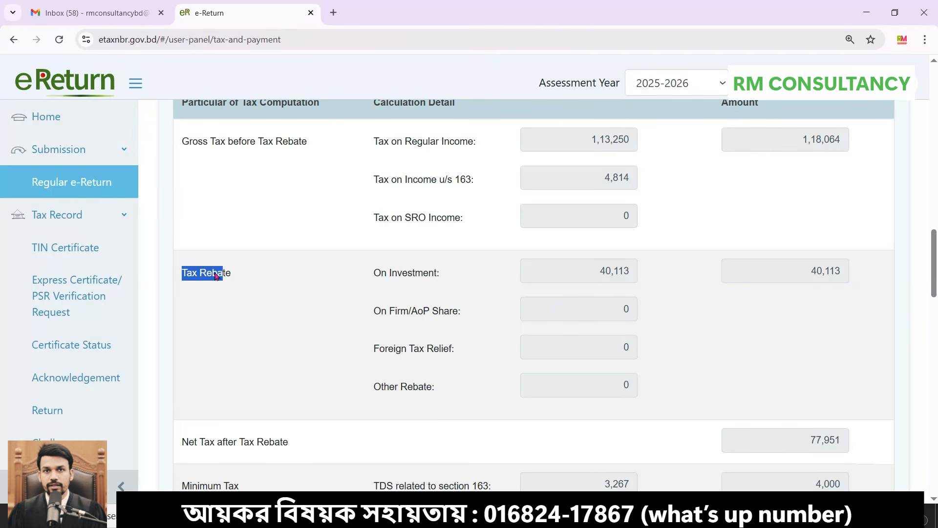
# Check the total Tax Rebate amount and the Net Tax after Tax Rebate in the Tax Computation
pyautogui.click(811, 273)
pyautogui.moveTo(799, 272); pyautogui.dragTo(853, 273)
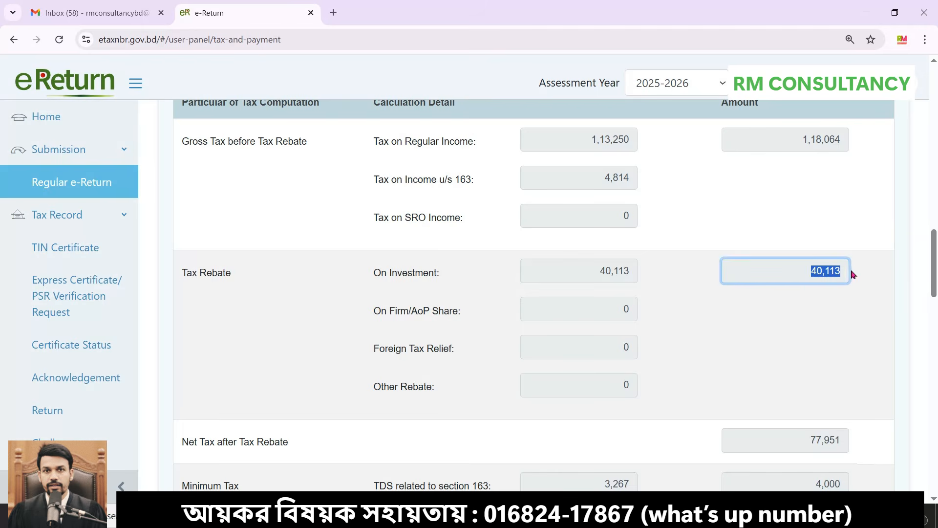
pyautogui.click(825, 312)
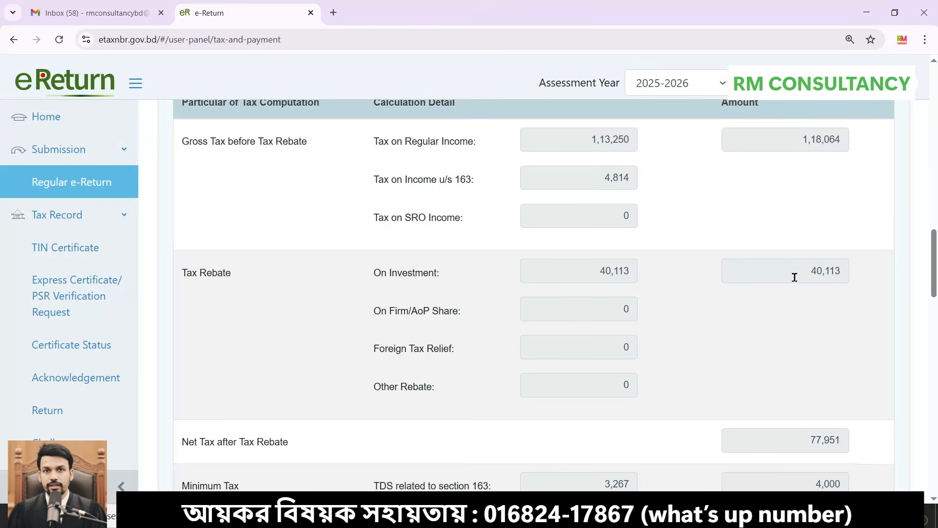
pyautogui.doubleClick(806, 436)
pyautogui.click(842, 340)
# Examine the Minimum Tax row and its total amount in the Tax Computation
pyautogui.moveTo(934, 283); pyautogui.dragTo(934, 324)
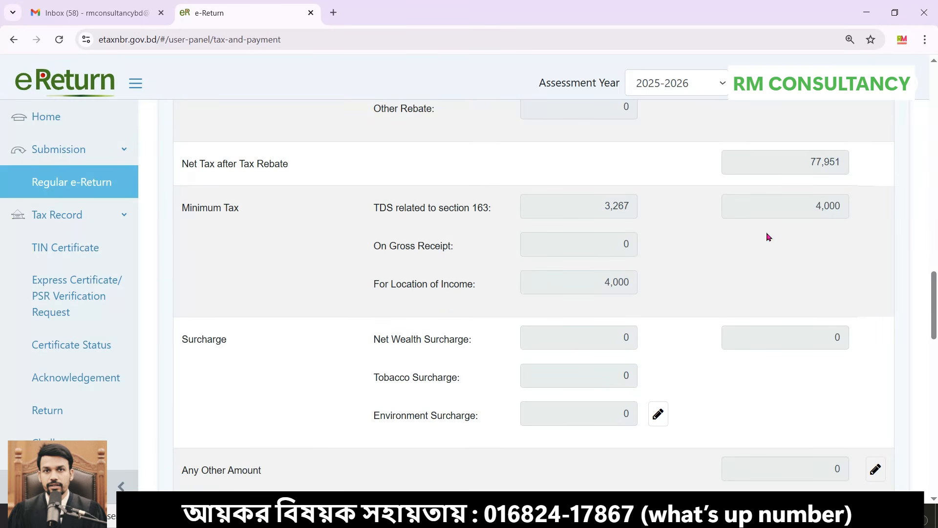
pyautogui.moveTo(815, 206); pyautogui.dragTo(802, 259)
pyautogui.click(805, 259)
# Review Total Amount Payable and the Payment table's source tax, advance tax and total payment amounts
pyautogui.moveTo(934, 293); pyautogui.dragTo(935, 342)
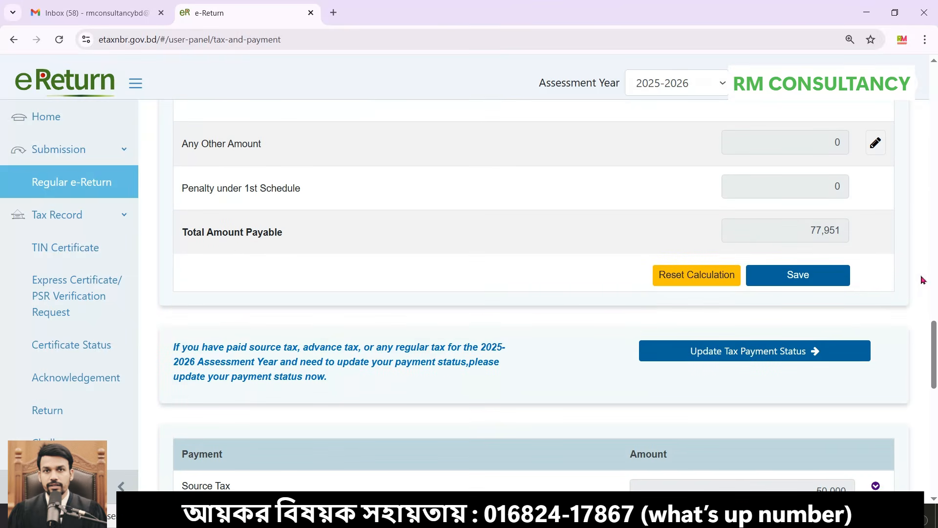
pyautogui.moveTo(931, 336); pyautogui.dragTo(931, 381)
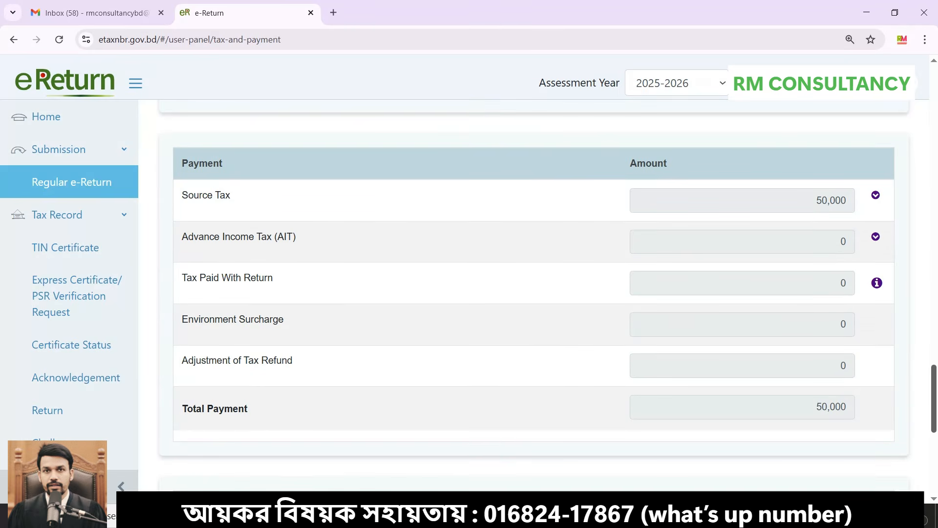
pyautogui.moveTo(935, 408); pyautogui.dragTo(936, 399)
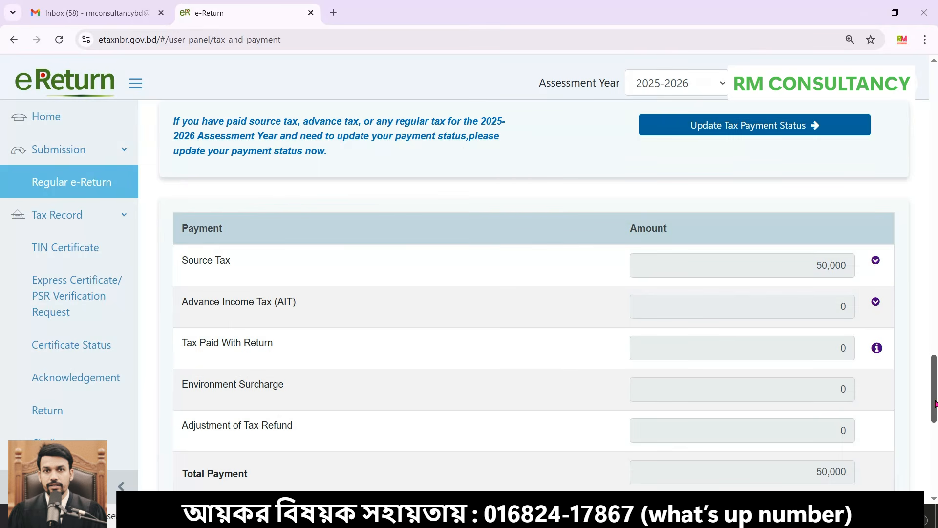
# Compare Total Amount Payable with Total Payment in the Final Payable table
pyautogui.moveTo(935, 403); pyautogui.dragTo(936, 458)
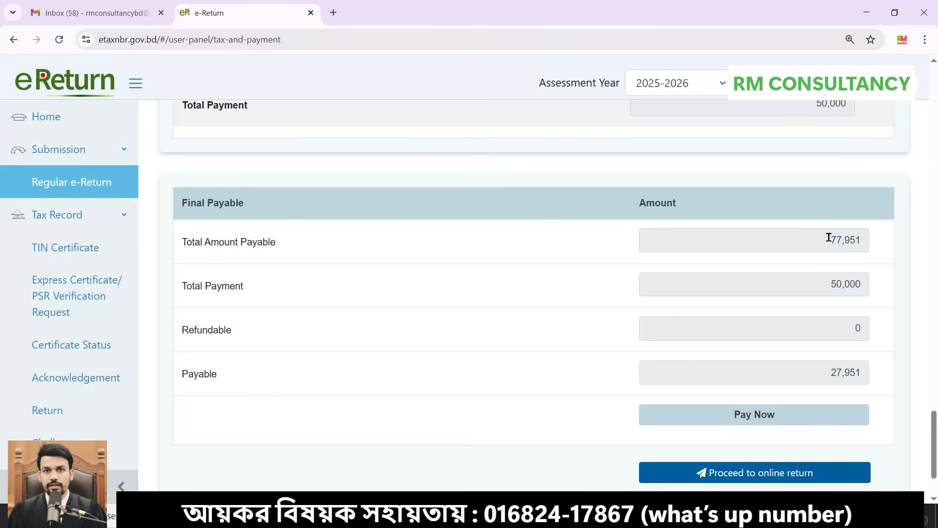
pyautogui.moveTo(830, 239); pyautogui.dragTo(886, 245)
pyautogui.click(832, 284)
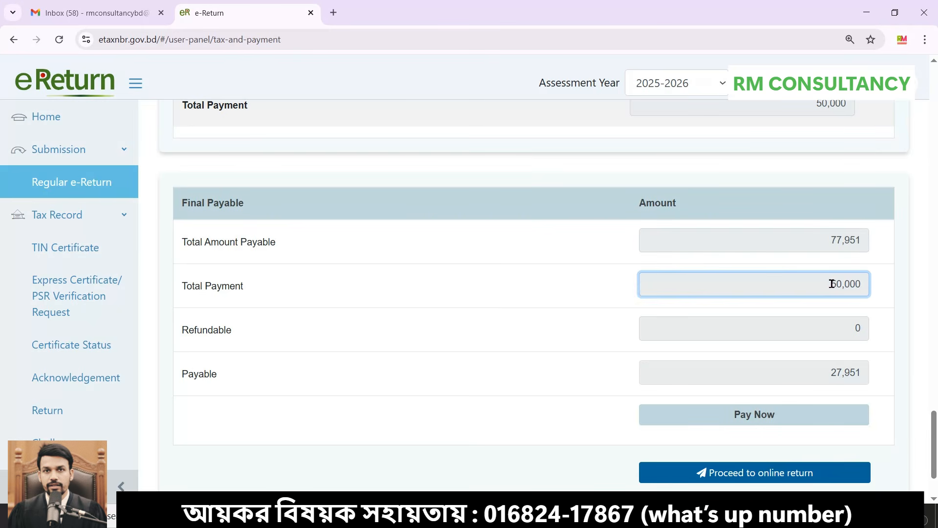
pyautogui.moveTo(816, 283); pyautogui.dragTo(892, 287)
pyautogui.click(891, 285)
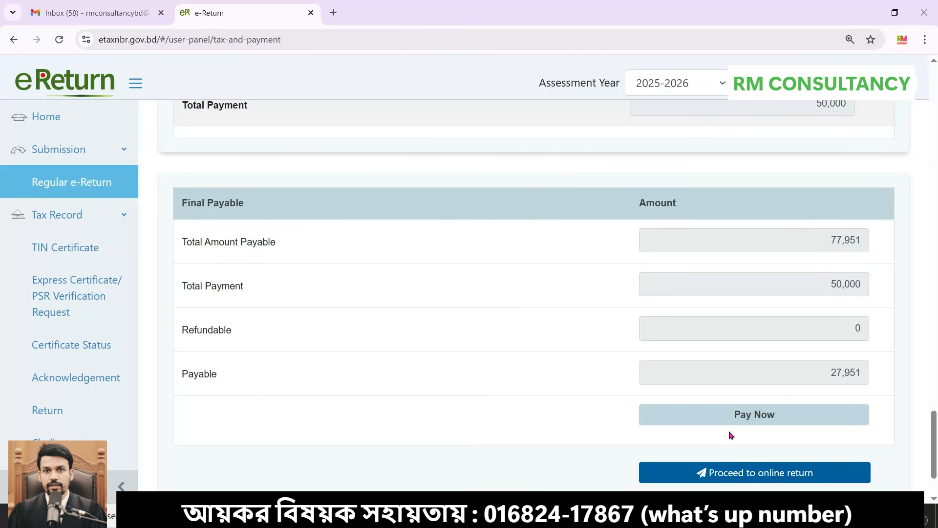
# Start paying the outstanding tax by Mobile Banking and continue to payment through the Sonali Bank PLC gateway
pyautogui.click(777, 421)
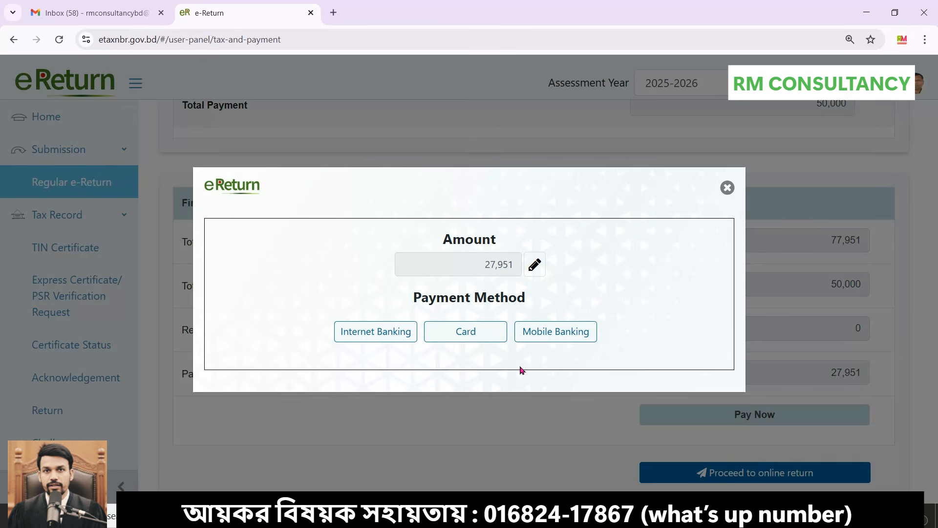
pyautogui.click(556, 332)
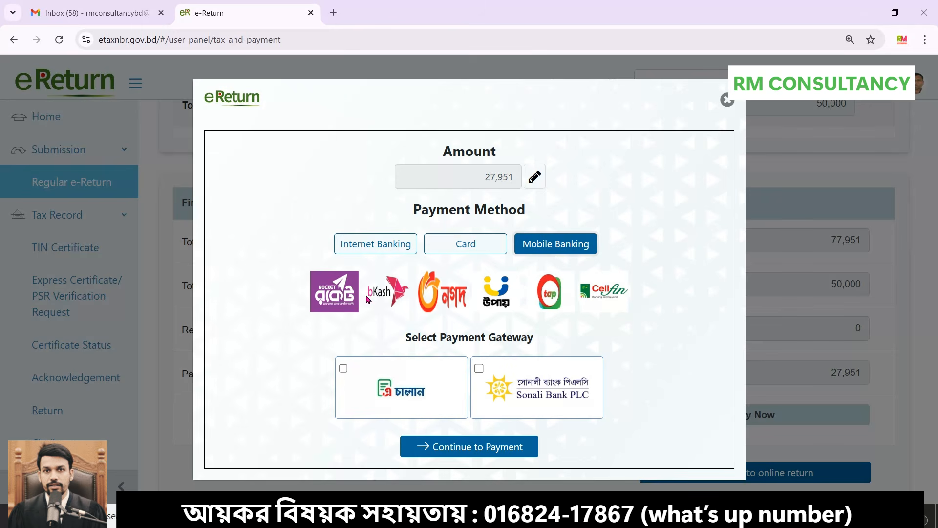
pyautogui.click(480, 369)
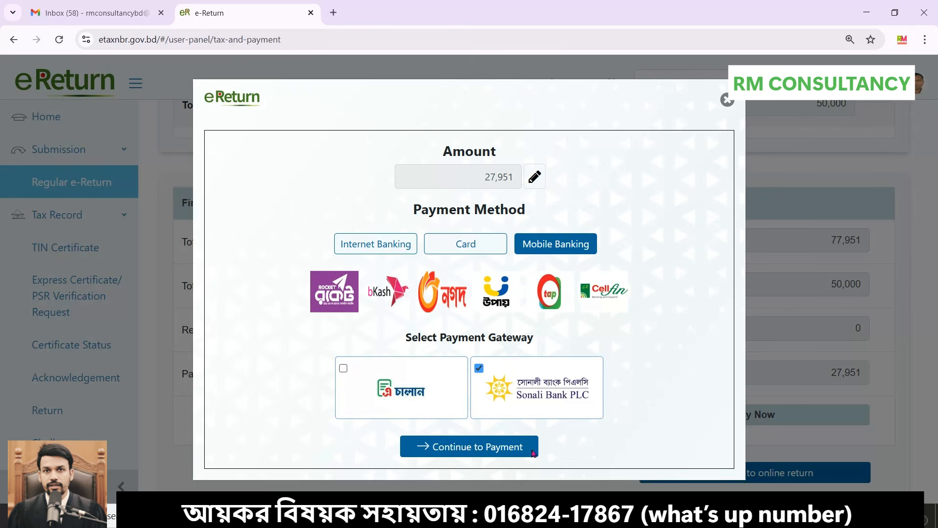
pyautogui.click(491, 447)
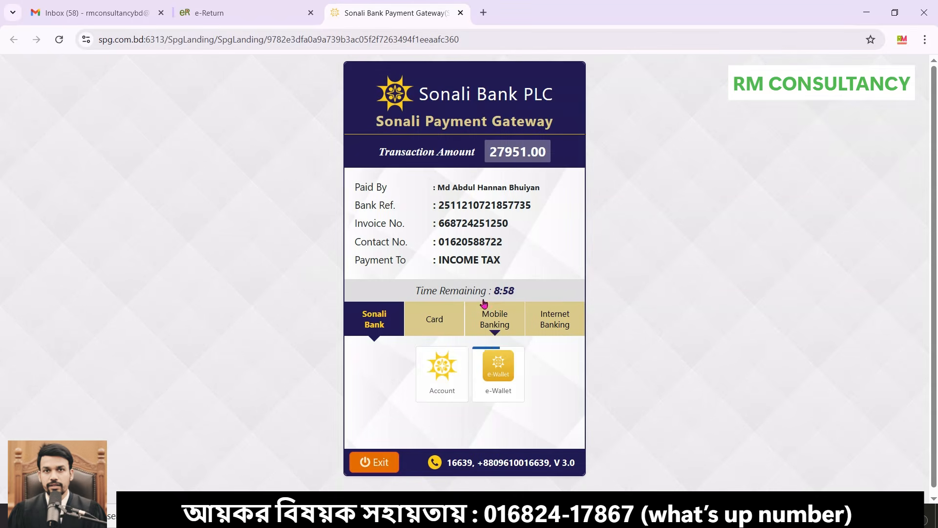
# Choose bKash under Mobile Banking, confirm the payment amount with its processing fee, and return to the e-Return page
pyautogui.click(499, 326)
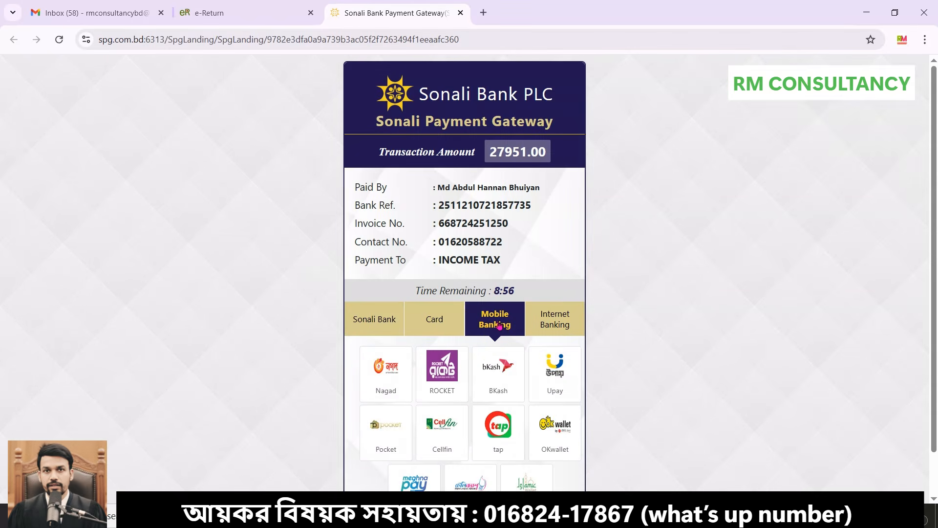
pyautogui.click(504, 373)
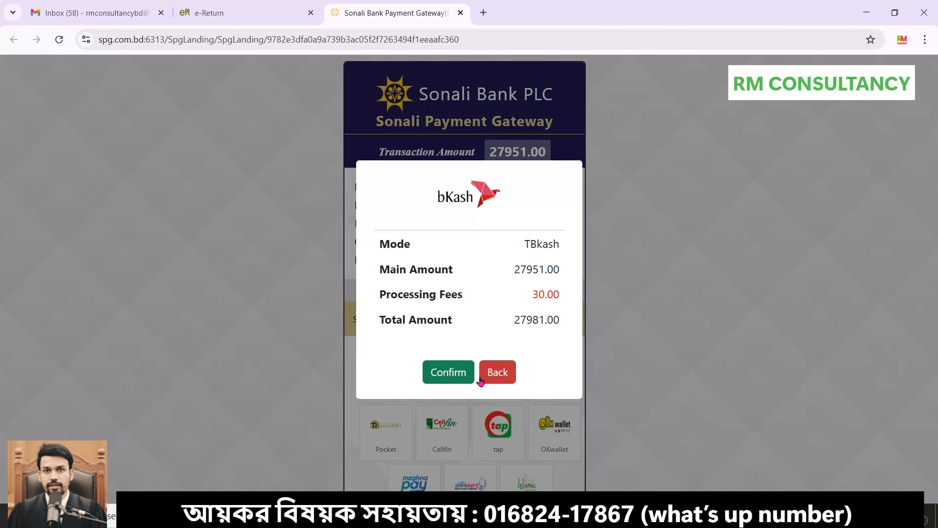
pyautogui.click(451, 375)
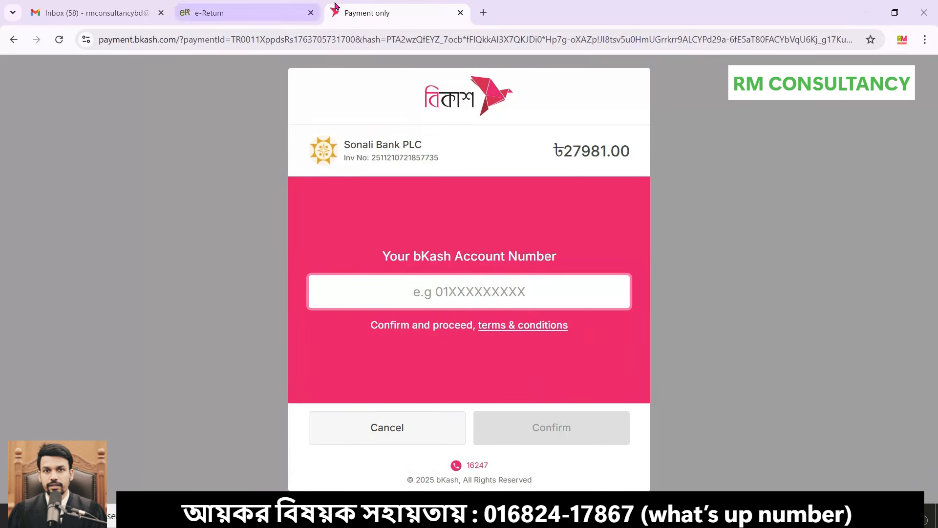
pyautogui.click(256, 12)
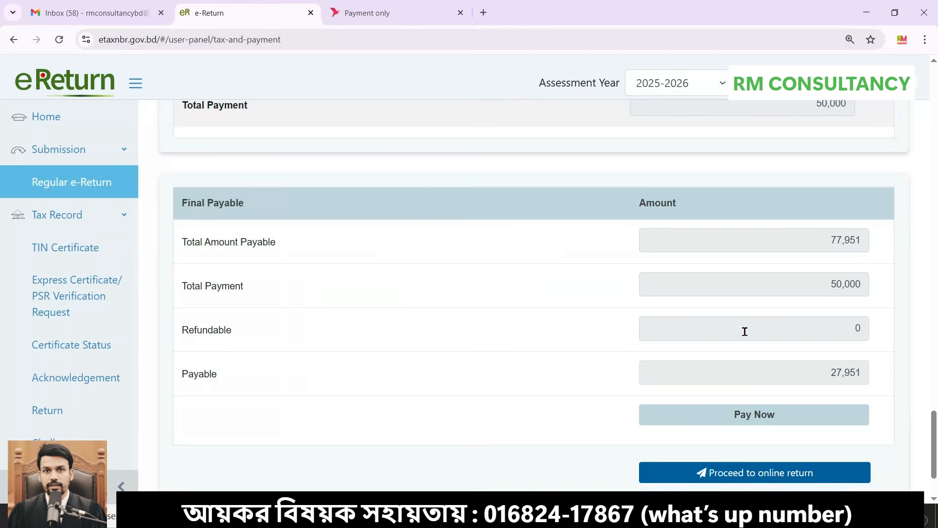